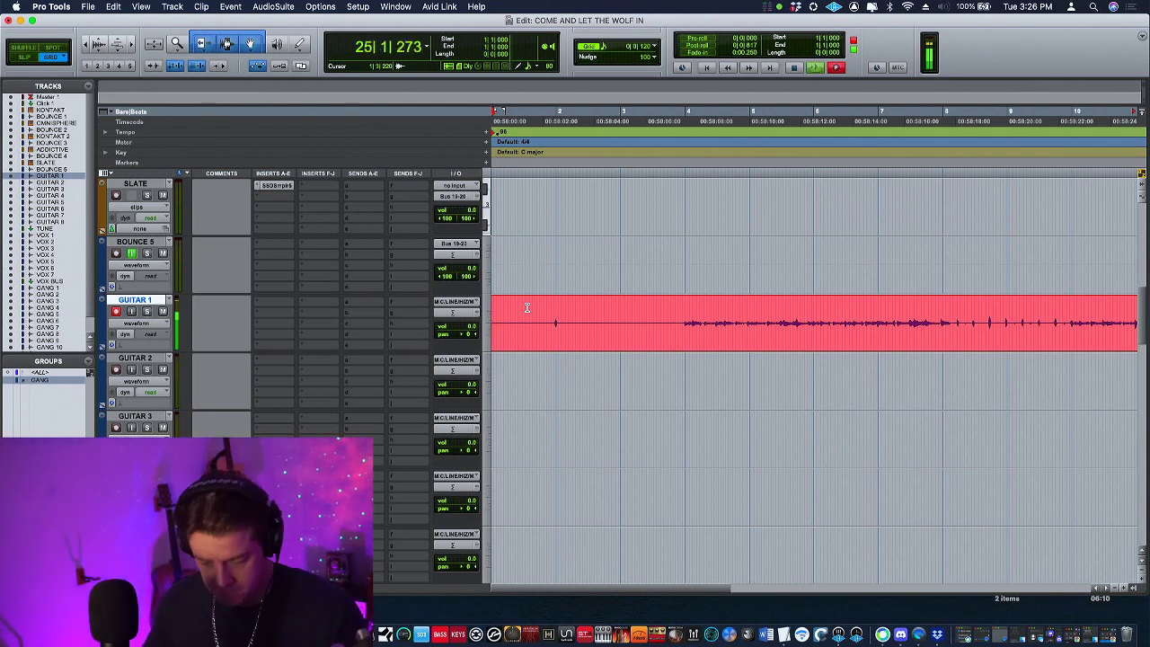
Step: Stop the current recording and set the session's starting tempo to 98 BPM
key(space)
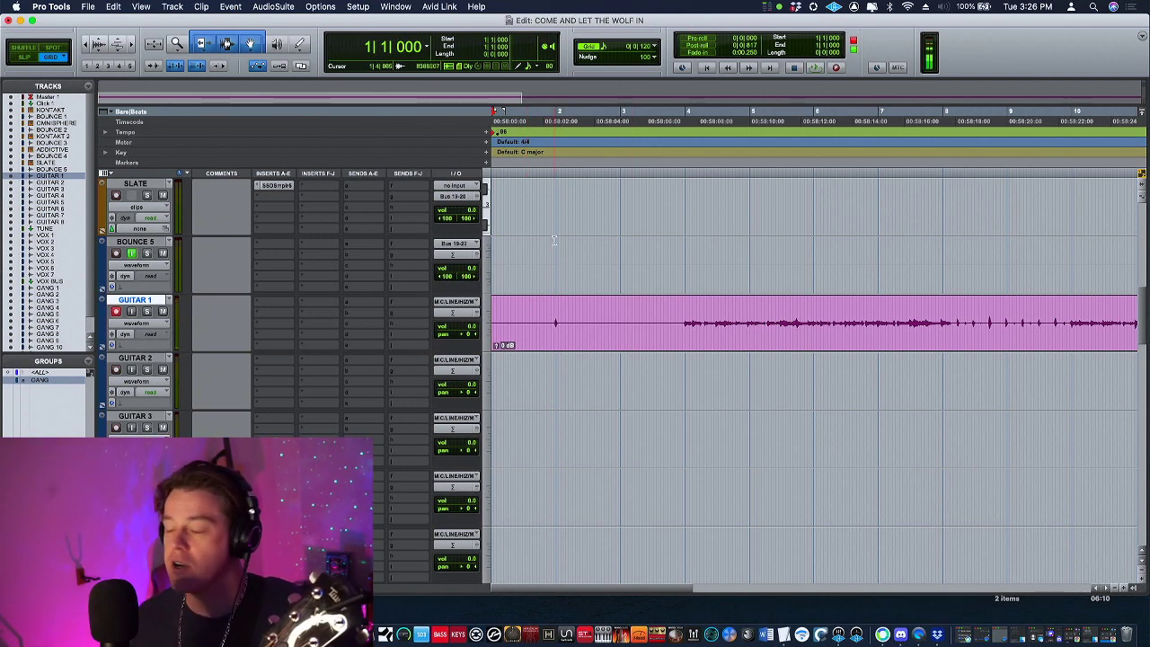
double_click(493, 133)
text(100)
key(Return)
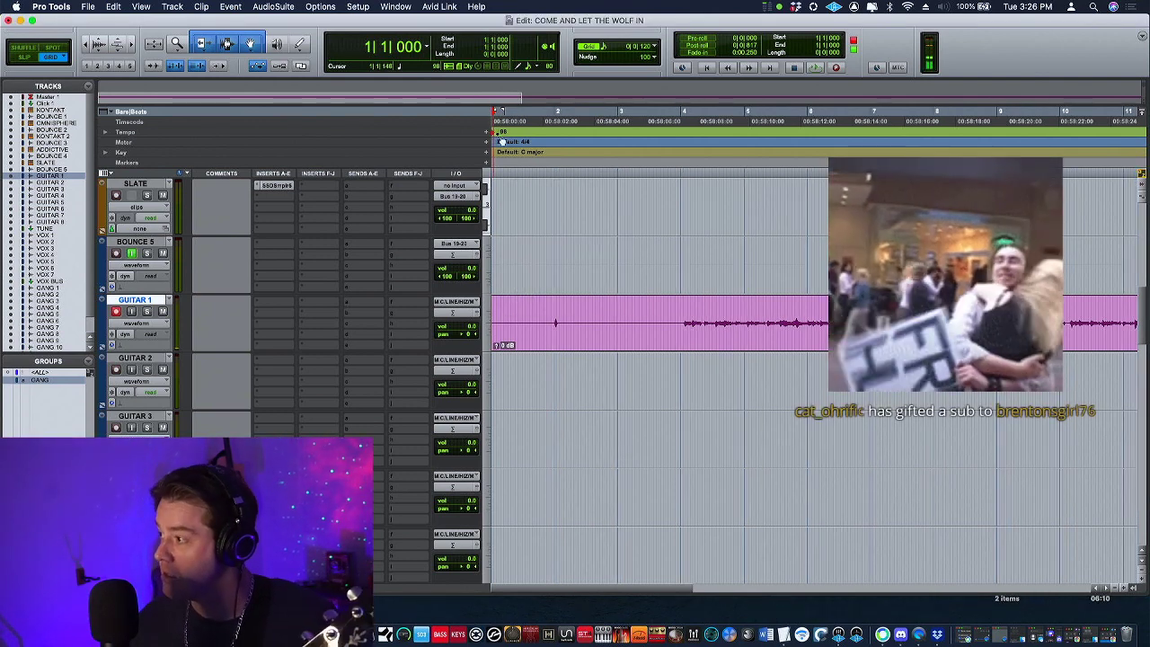
Step: Play the start of the GUITAR 1 clip and try recording a new take from bar 1
click(557, 321)
click(577, 319)
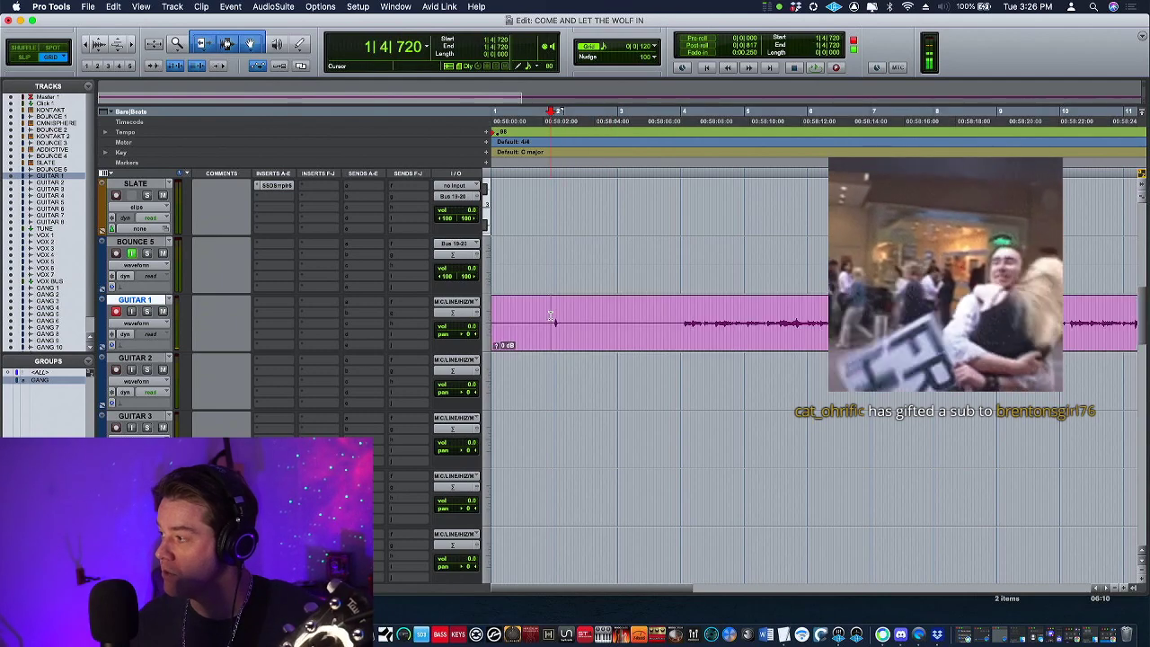
key(Return)
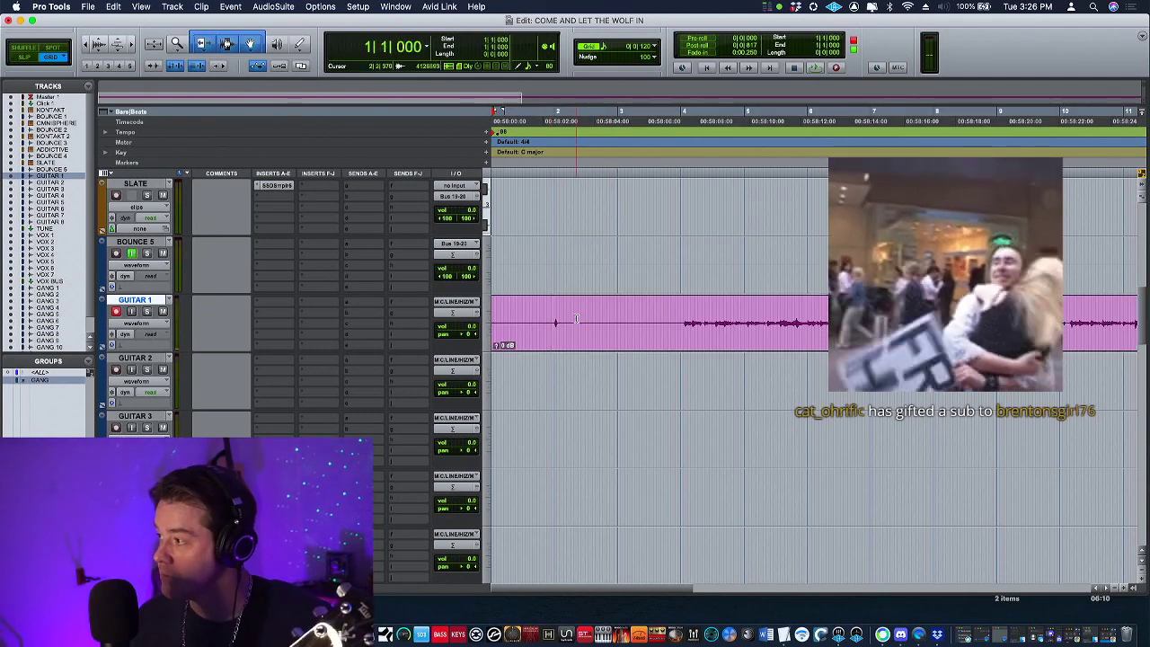
key(super+space)
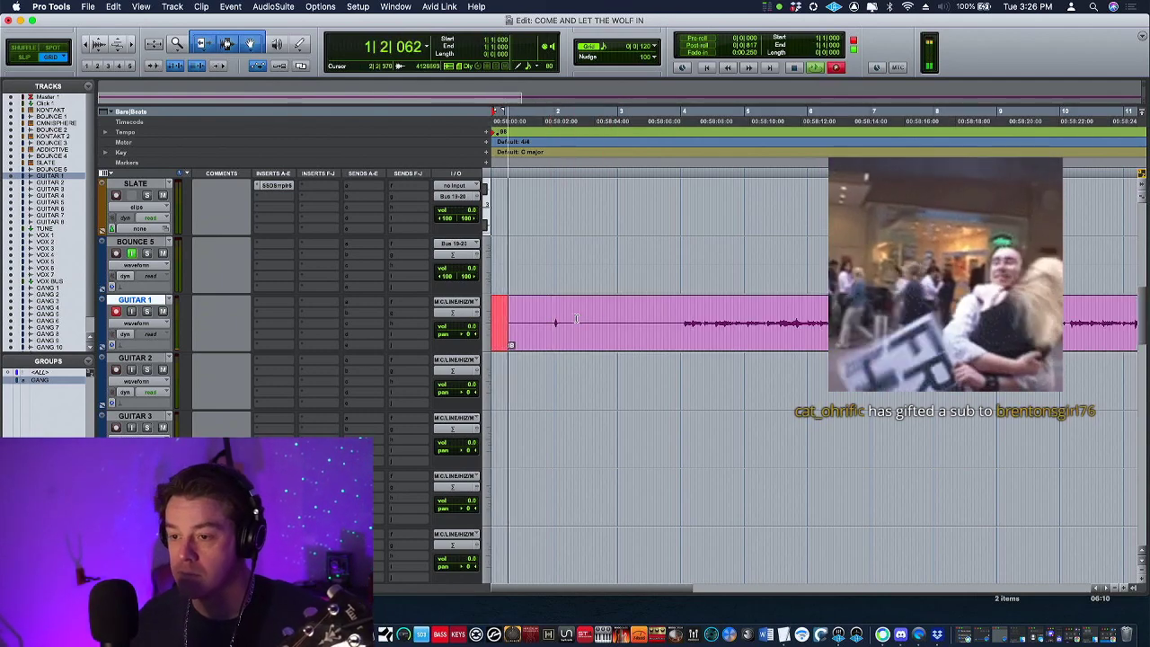
key(space)
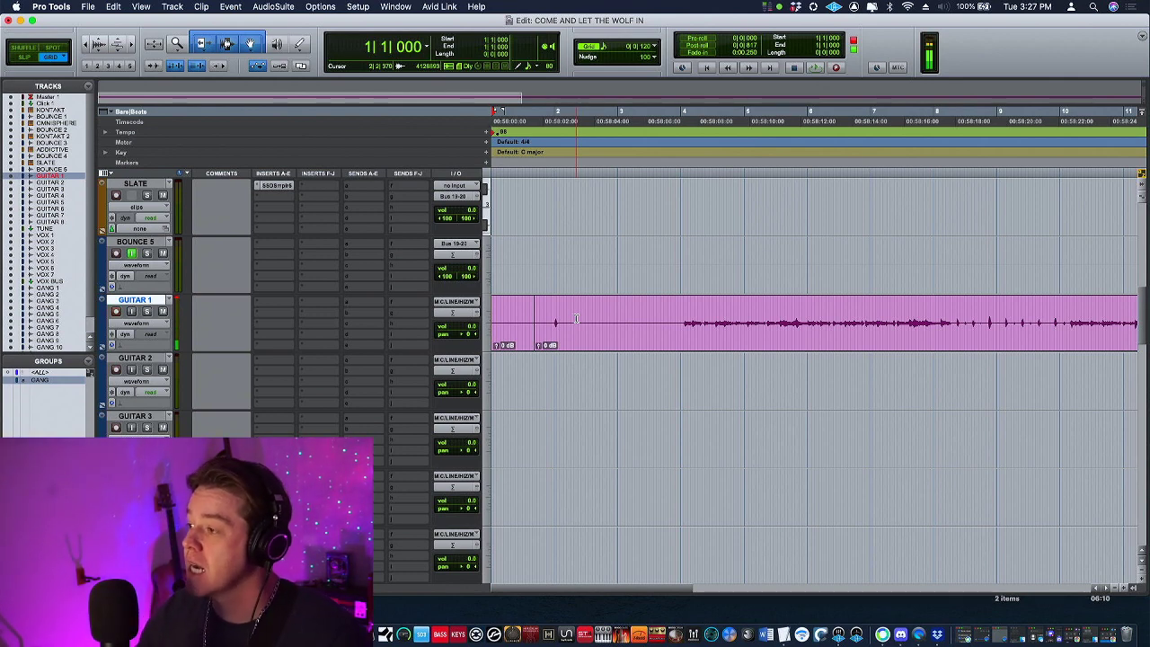
Step: Record a full GUITAR 1 take from the session start to about bar 44
click(504, 249)
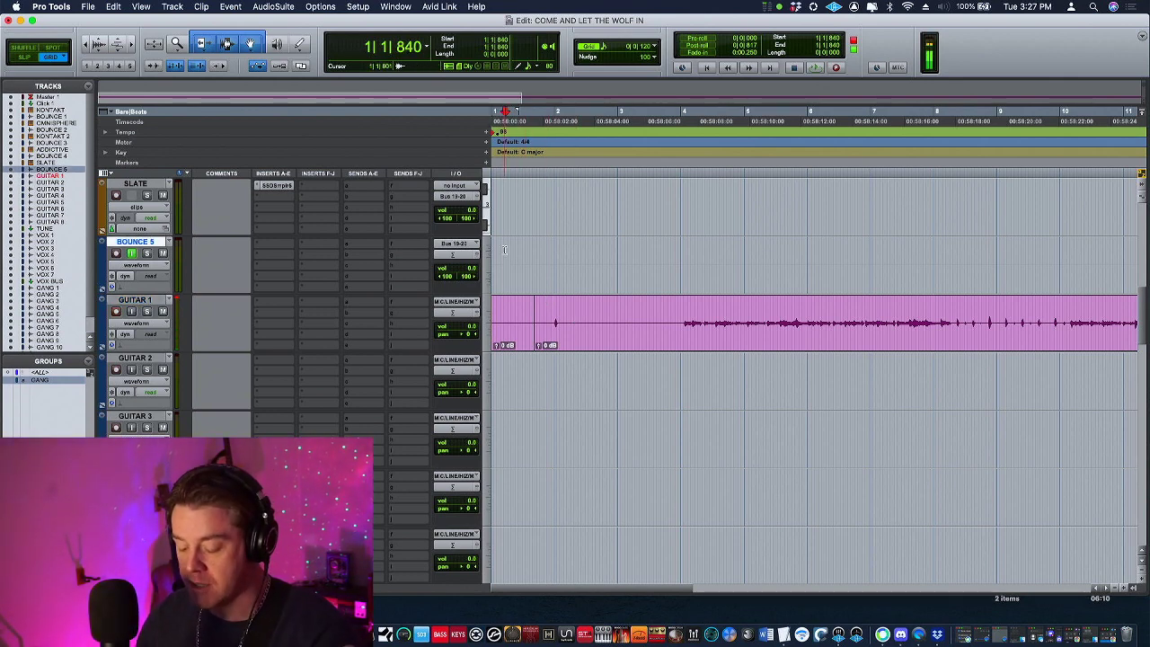
key(Return)
key(super+space)
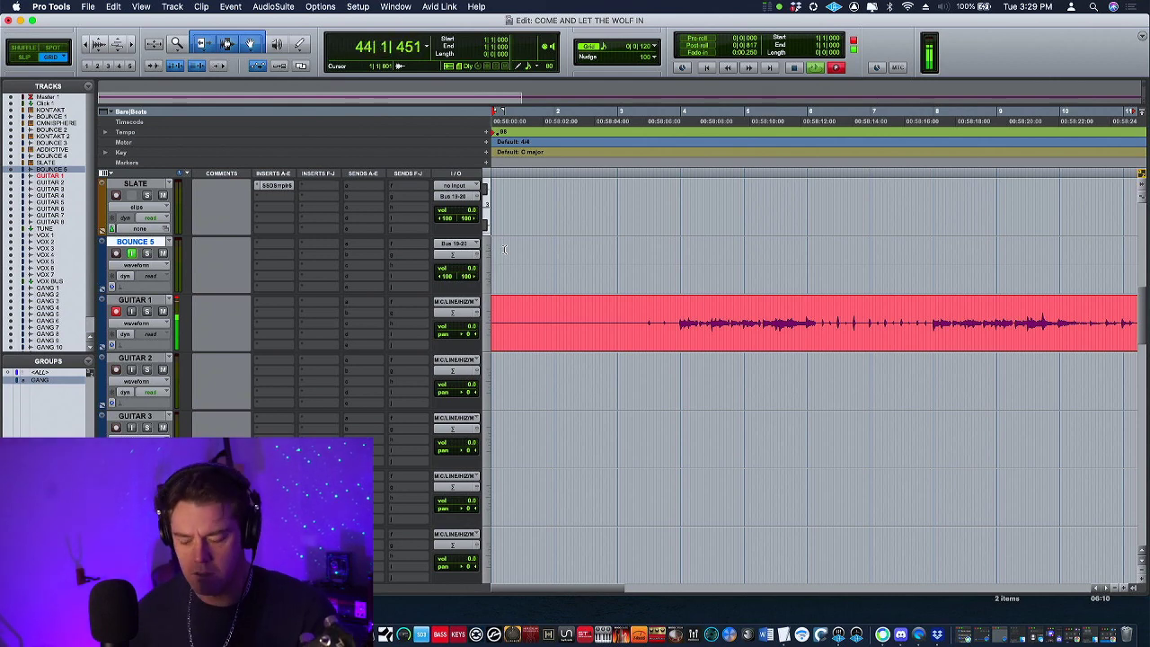
key(space)
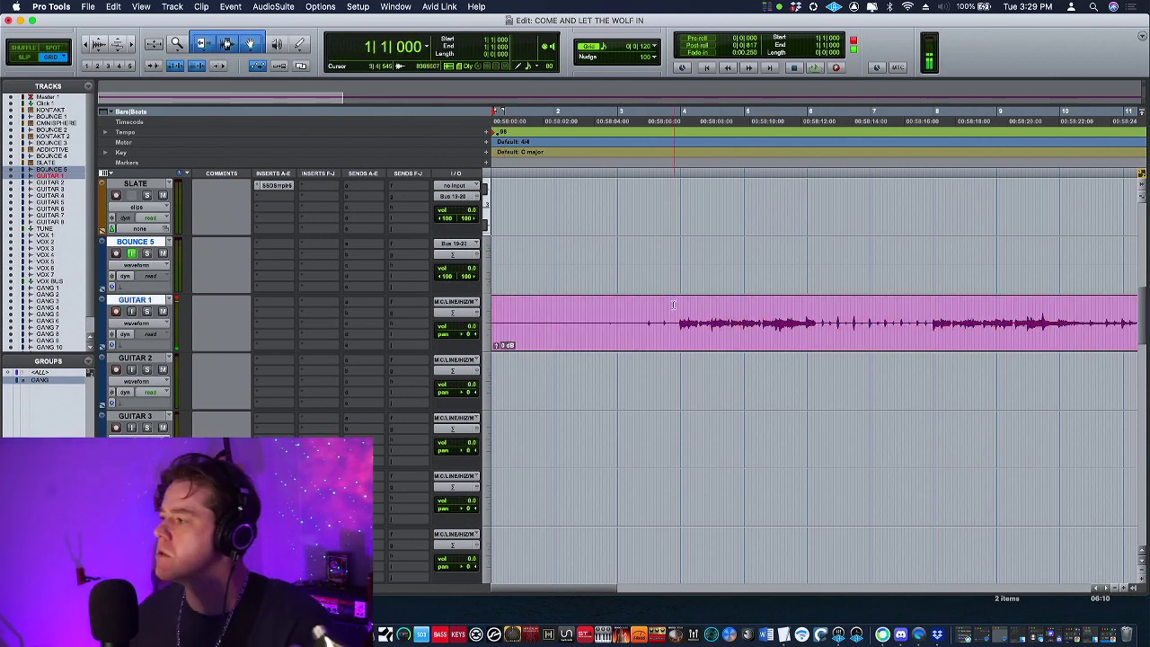
Step: Play back the GUITAR 1 take from bar 3, then check the passages around bars 12 to 15
scroll(430, 303, down, 5)
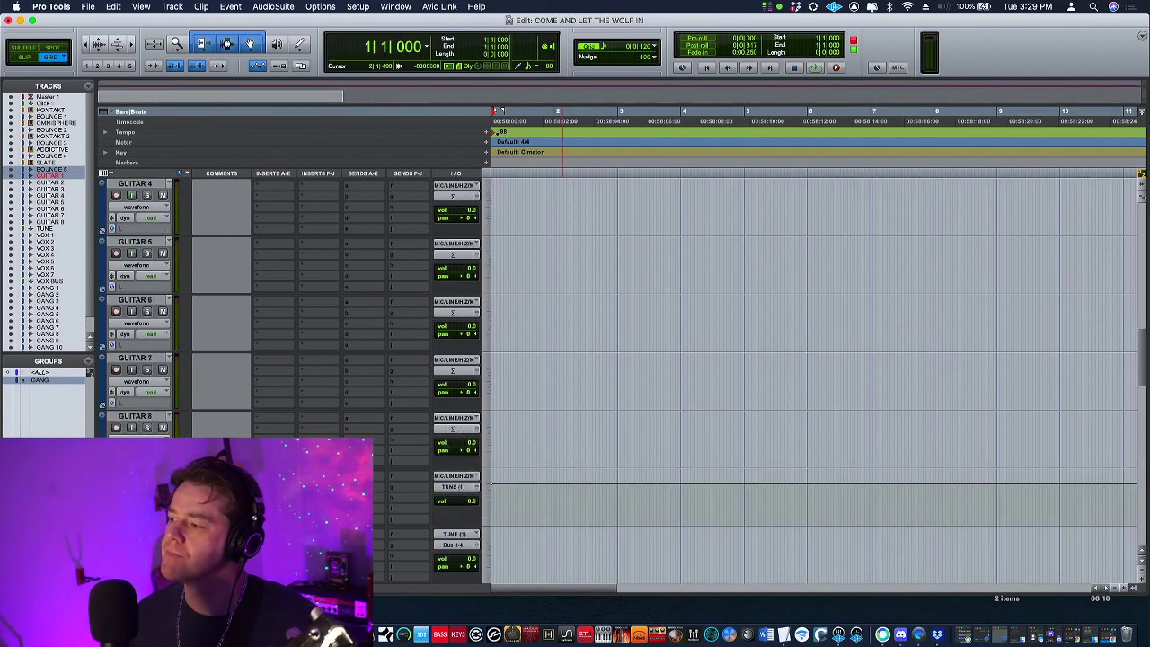
scroll(406, 480, up, 8)
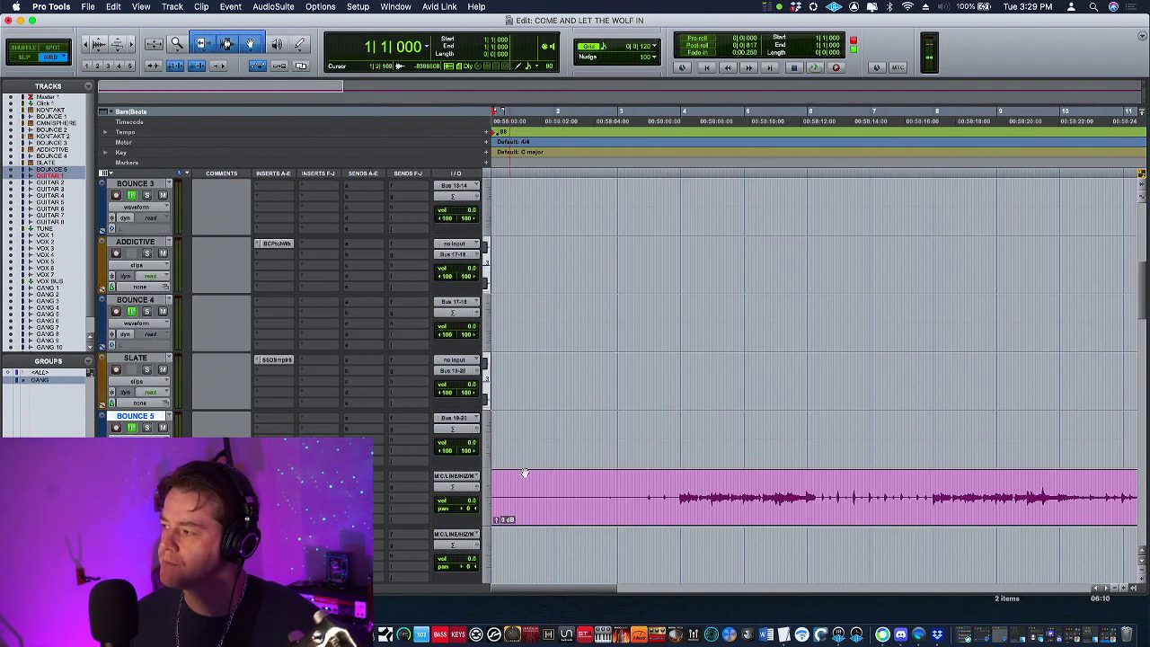
click(577, 474)
click(649, 480)
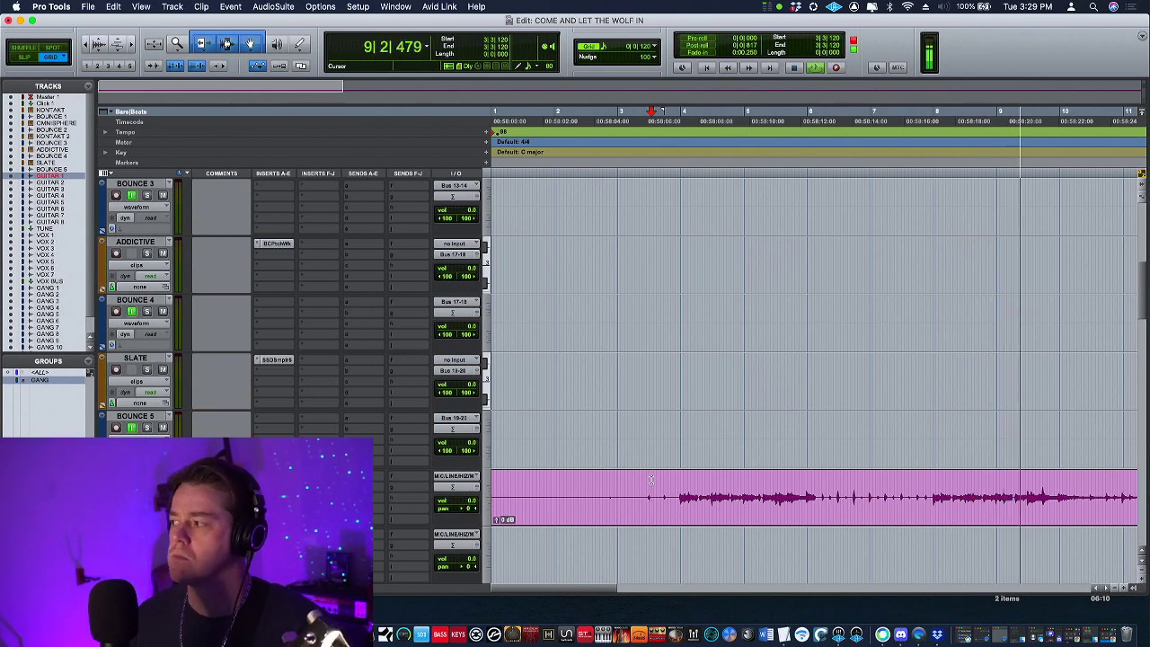
key(r)
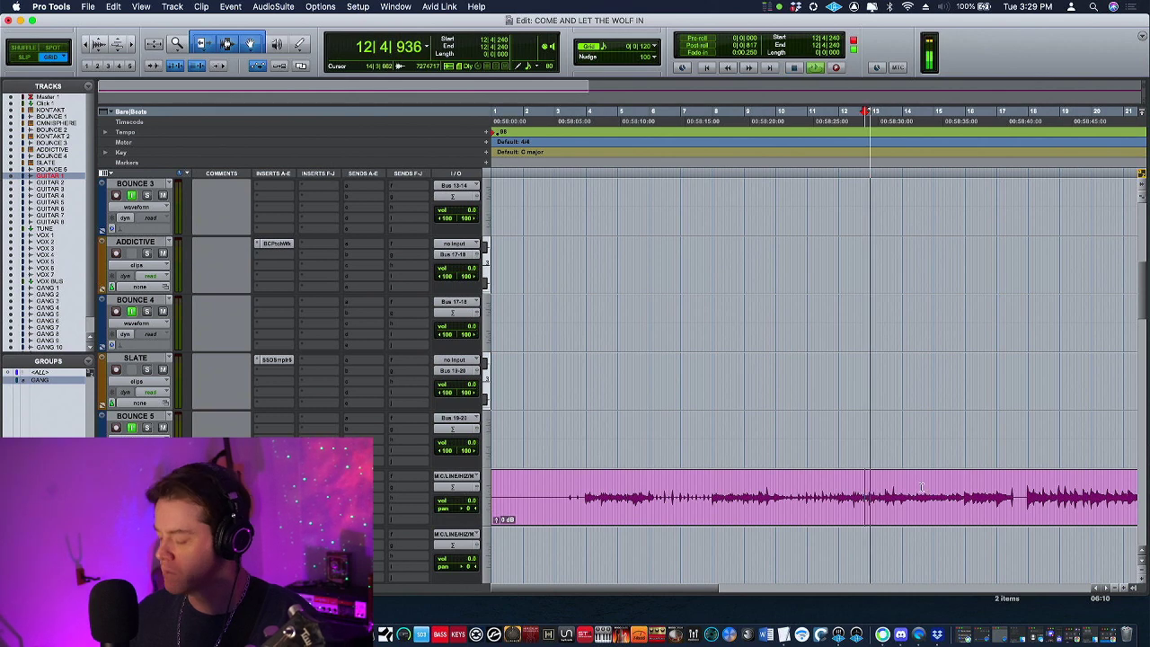
key(t)
key(t)
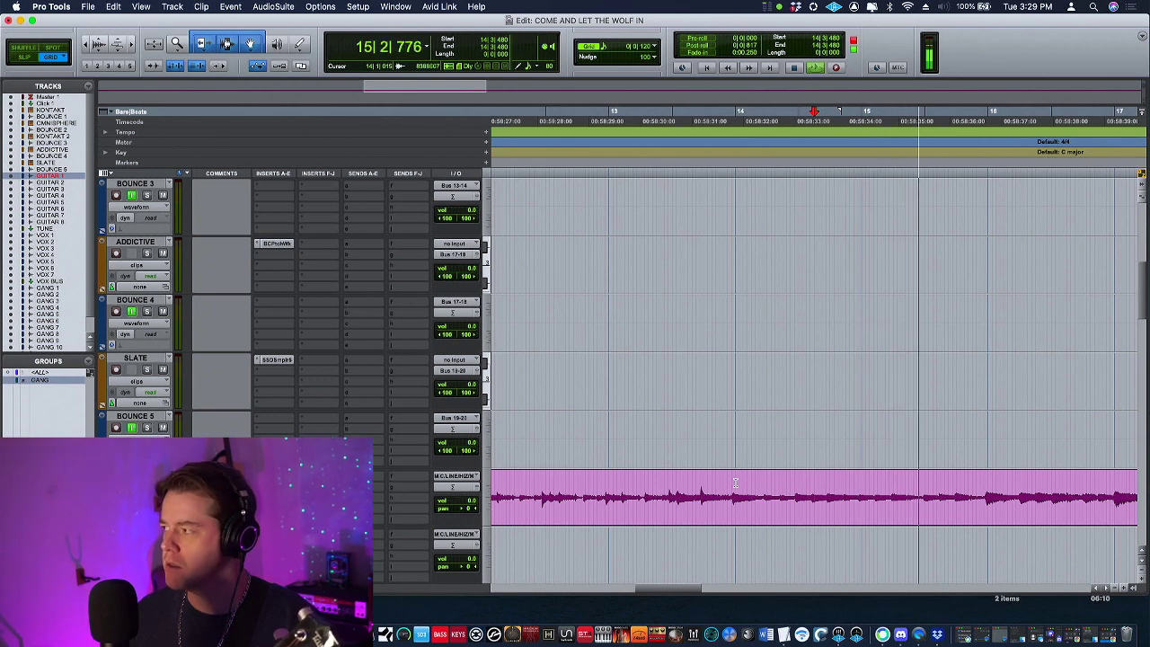
key(space)
Step: Play from just before bar 13 and punch in a GUITAR 1 re-recording late in bar 13, stopping at about bar 18
click(601, 482)
key(space)
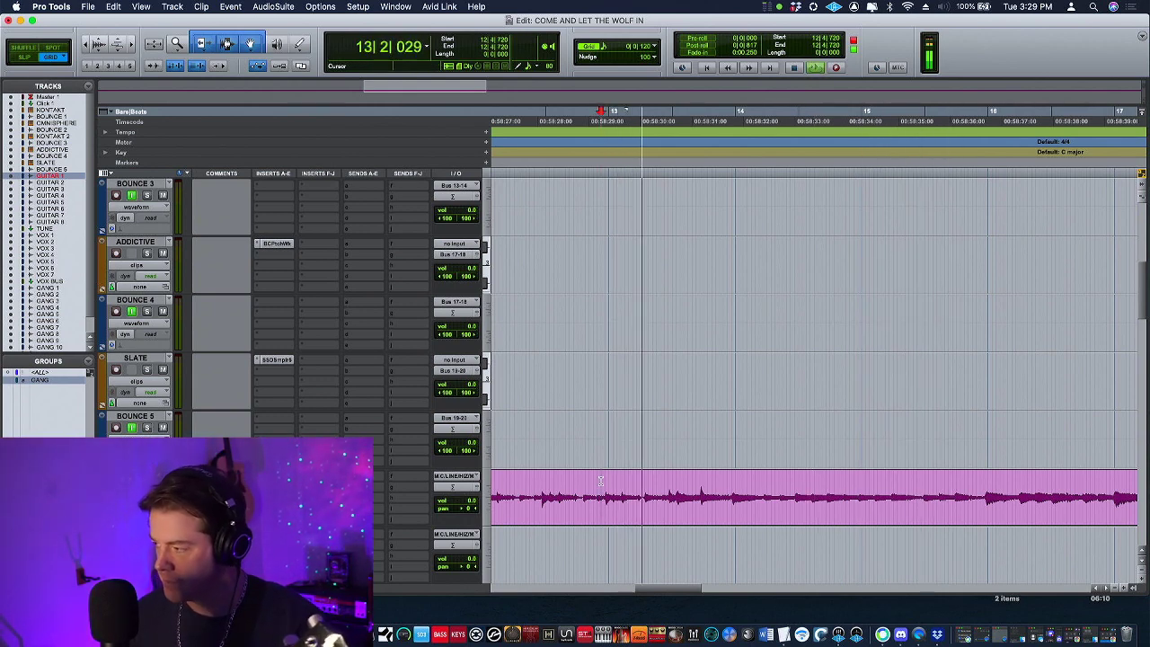
key(space)
key(space)
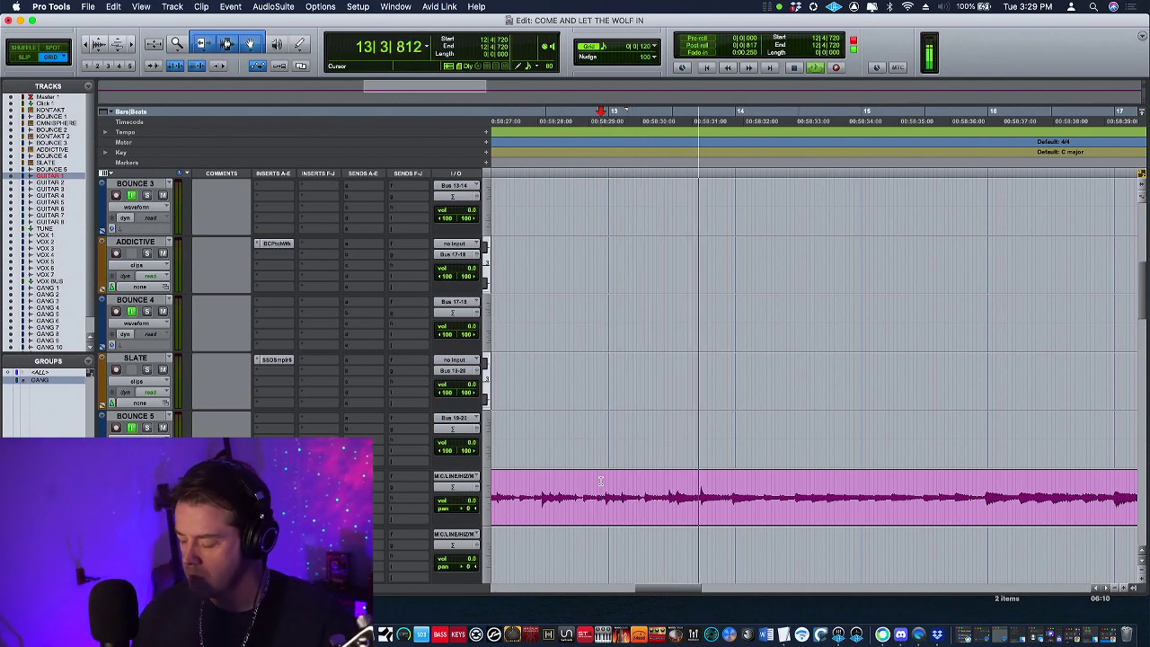
key(super+shift+space)
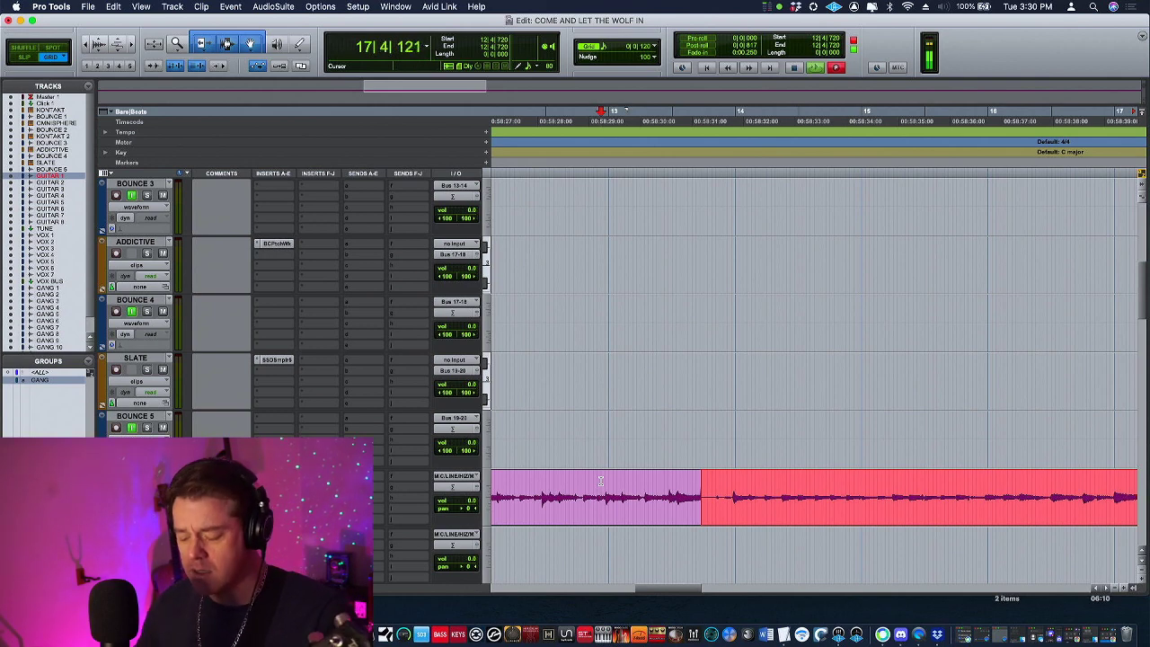
key(space)
Step: Add a marker named CH1 at the start of bar 18
key(r)
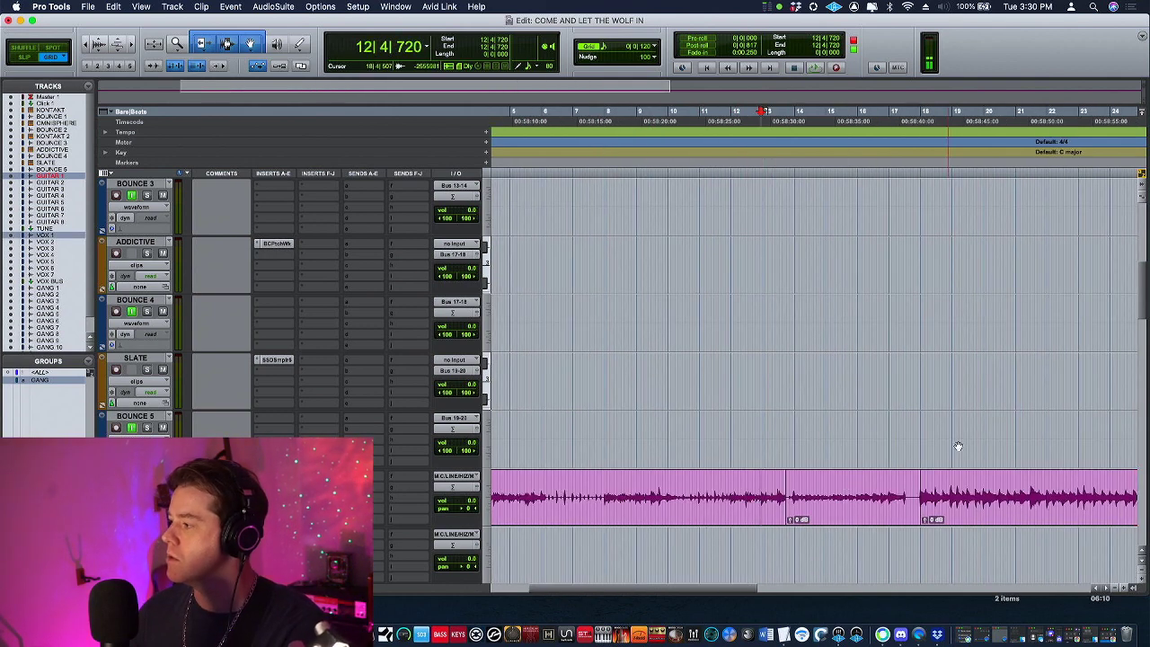
click(927, 444)
key(super+bracketright)
click(800, 429)
click(805, 431)
key(KP_Enter)
text(CH1)
key(Return)
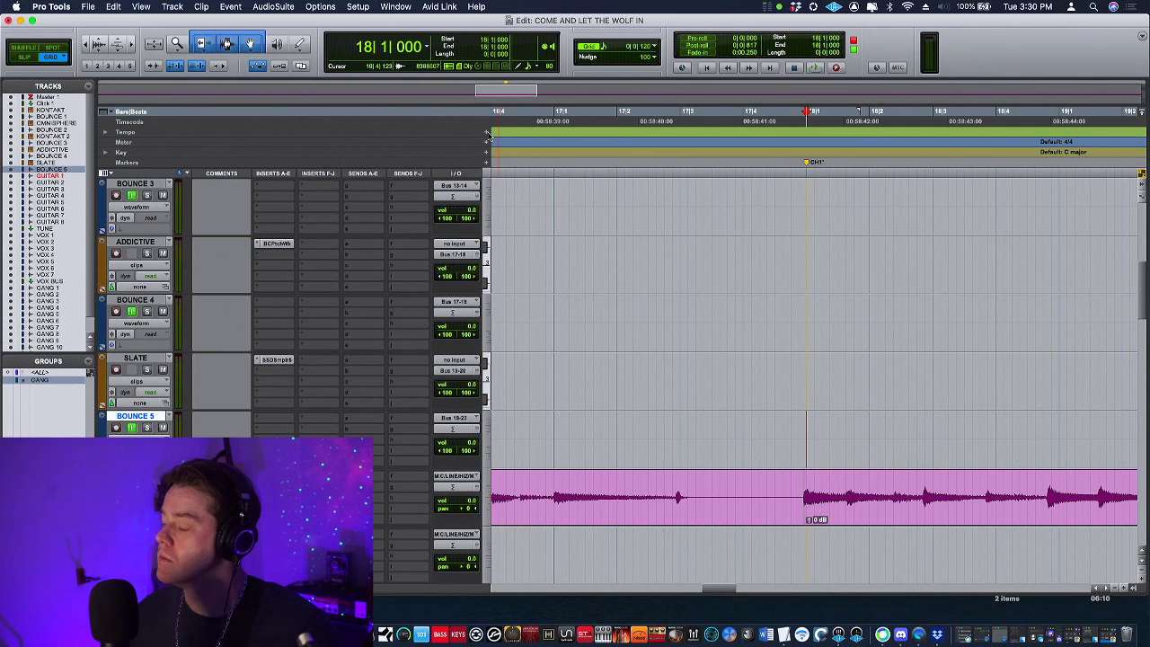
Step: Insert a tempo change to 102 BPM at the CH1 marker on bar 18
key(r)
key(r)
key(r)
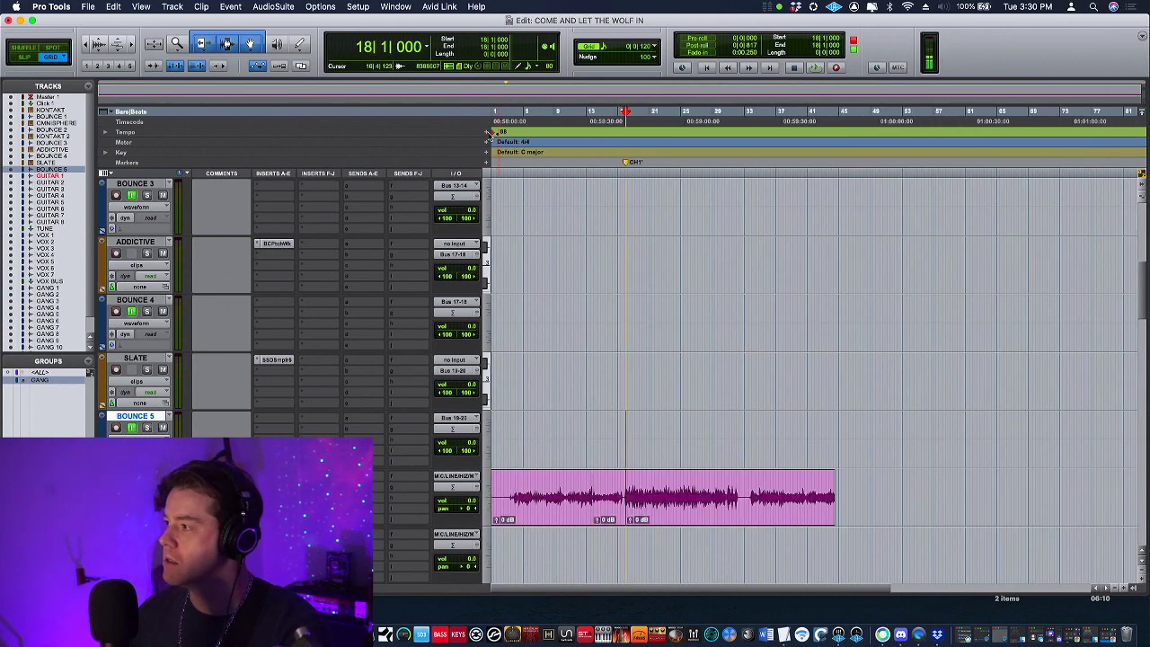
key(t)
key(t)
key(t)
click(486, 133)
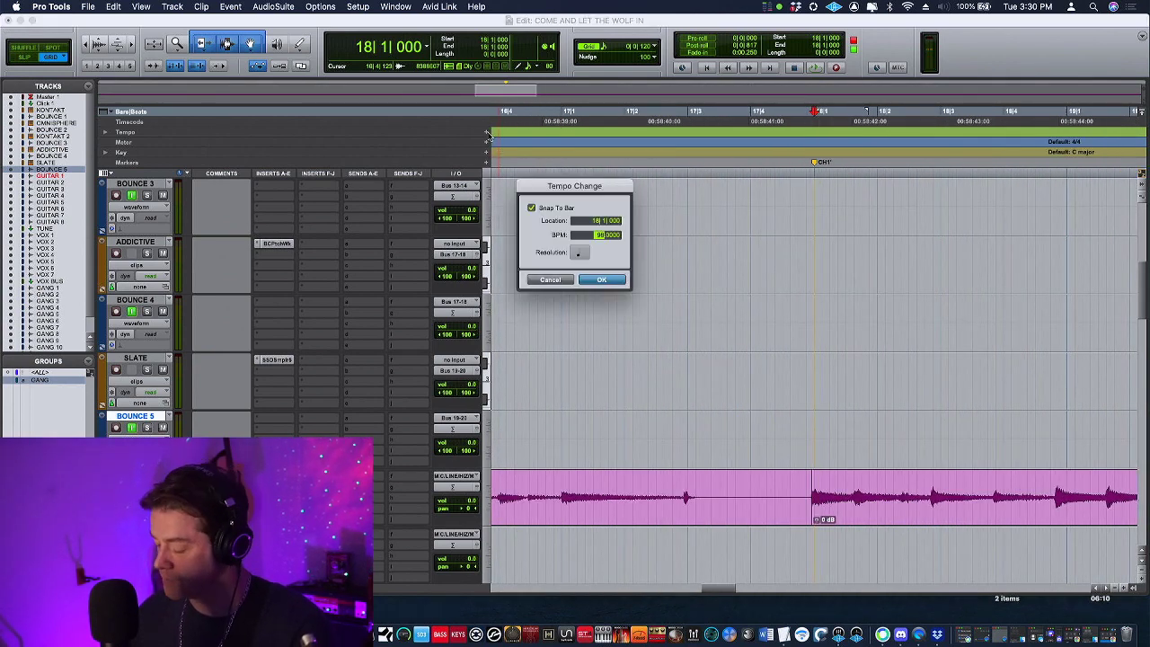
key(Return)
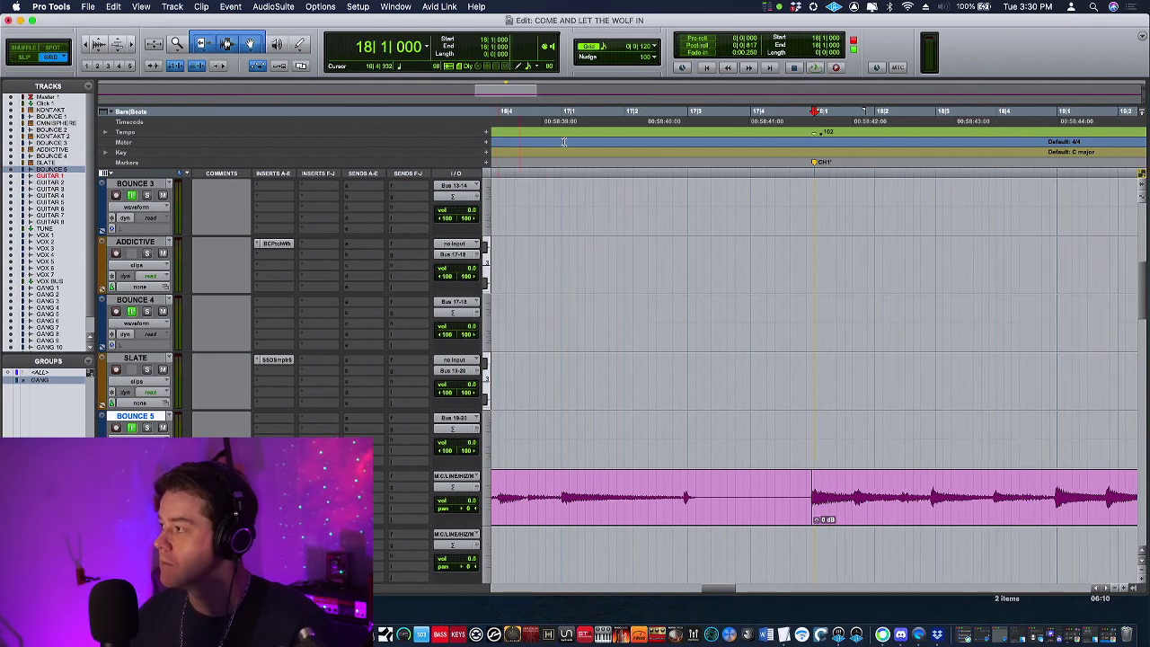
Step: Play from bar 15 and punch in GUITAR 1 in the gap before CH1, recording to about bar 42
click(690, 189)
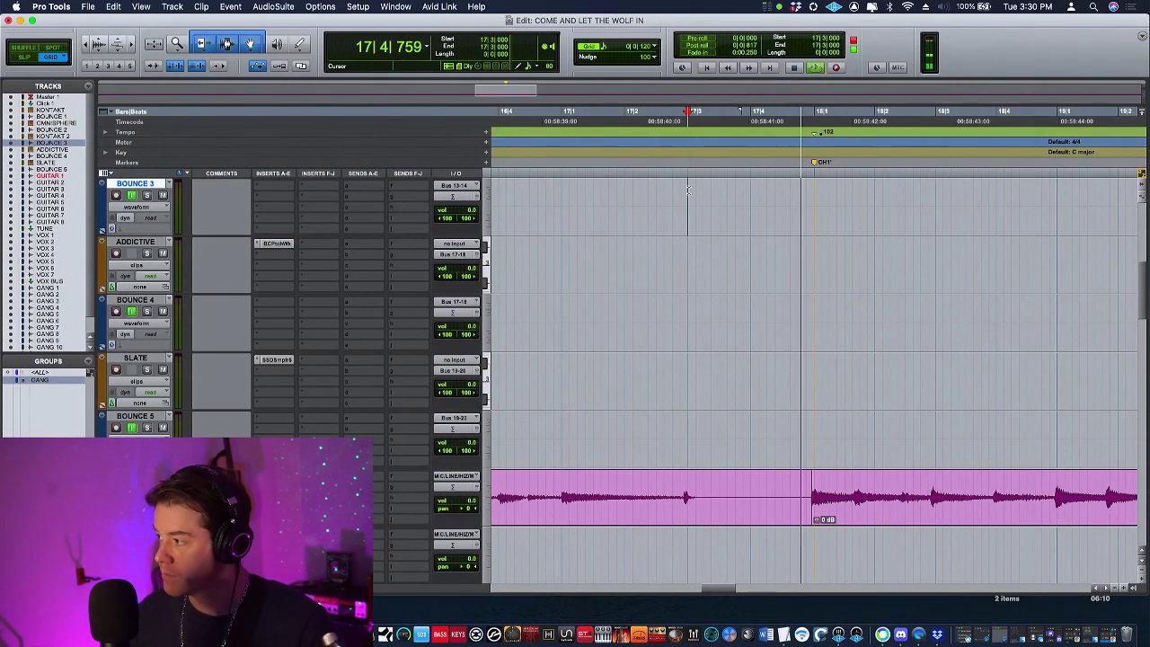
key(super+bracketleft)
click(534, 194)
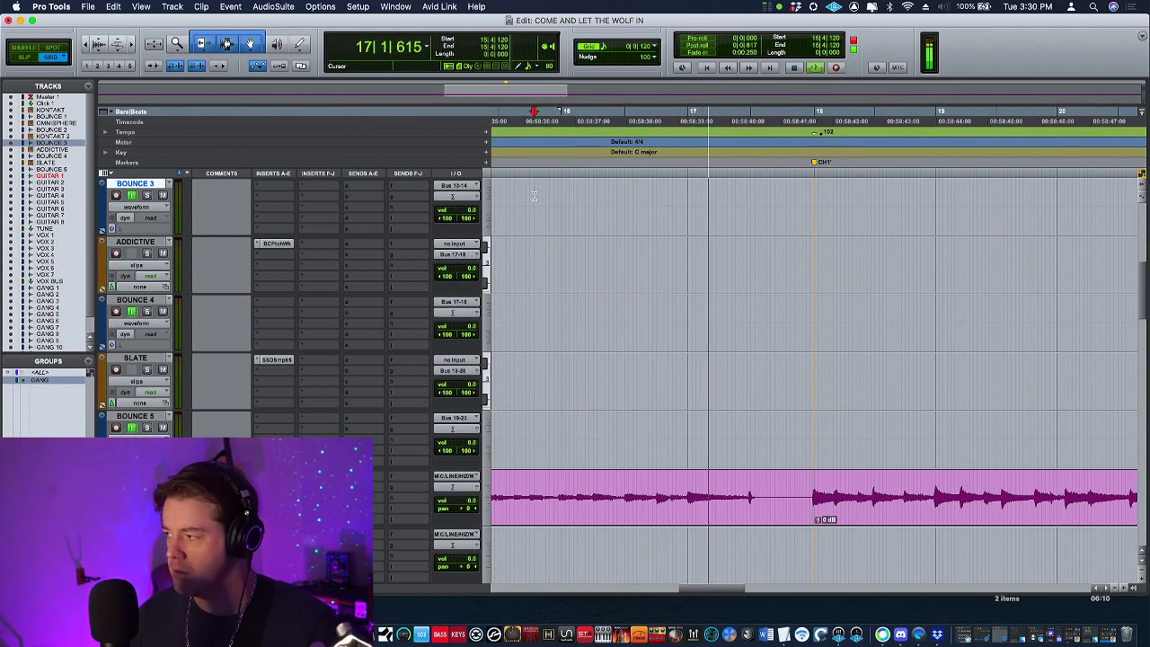
key(F12)
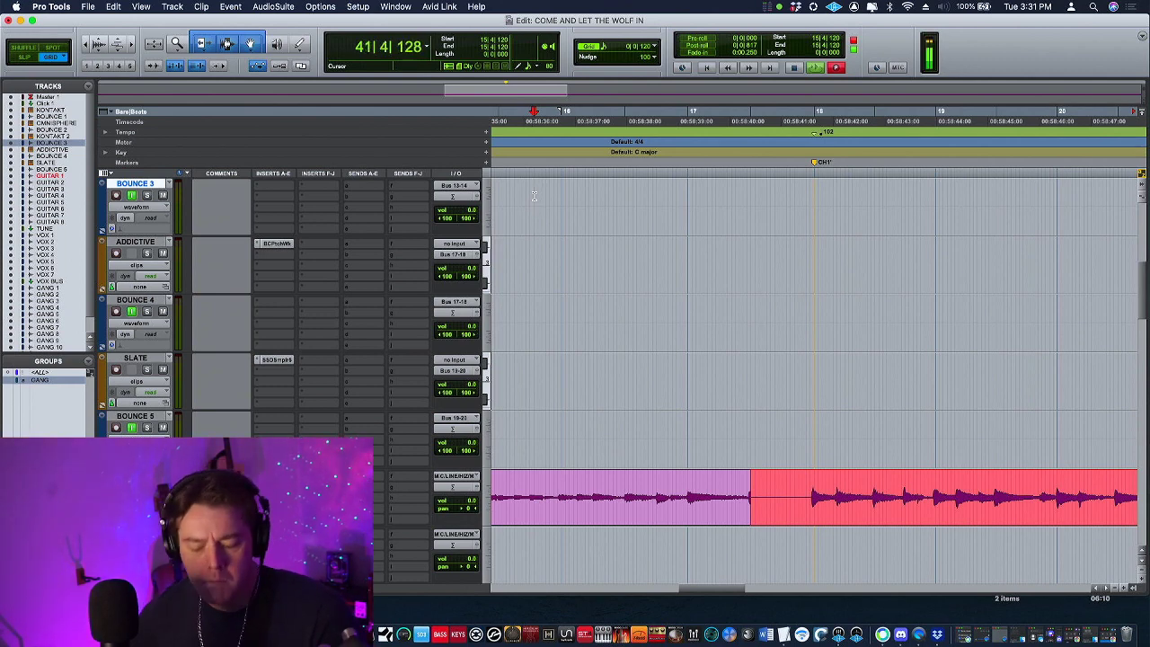
key(space)
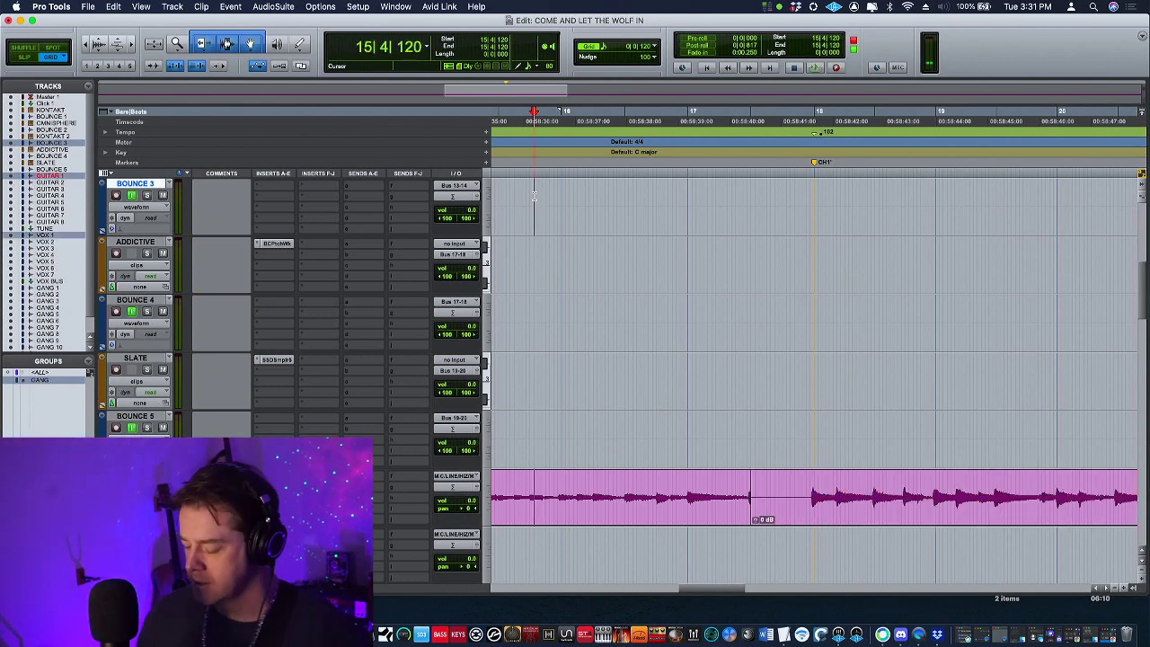
Step: Play back the GUITAR 1 punch-in edit in bar 13
key(r)
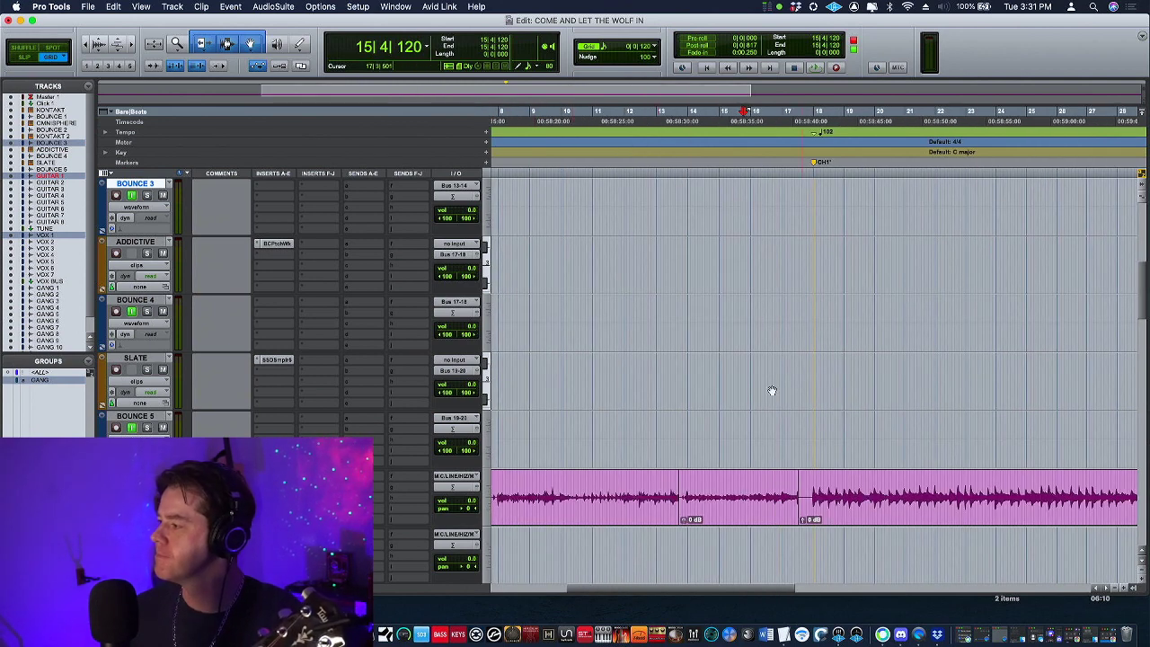
click(673, 413)
key(space)
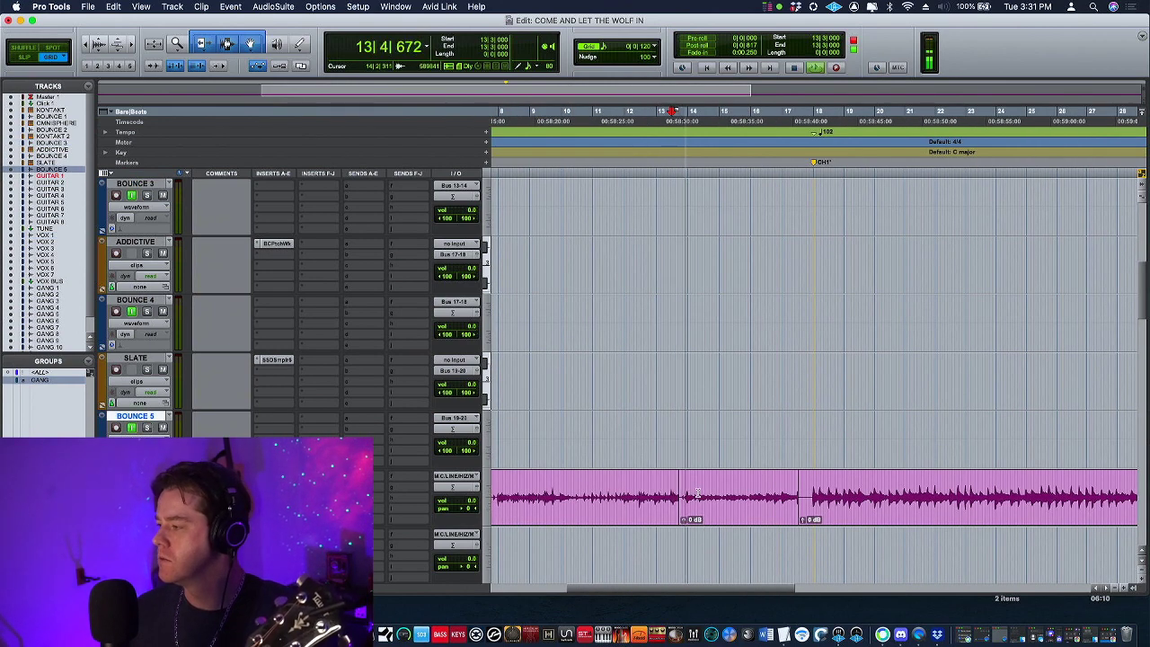
key(space)
Step: Record a new GUITAR 1 take from the session start to about bar 35
key(r)
key(r)
click(538, 427)
key(Return)
key(space)
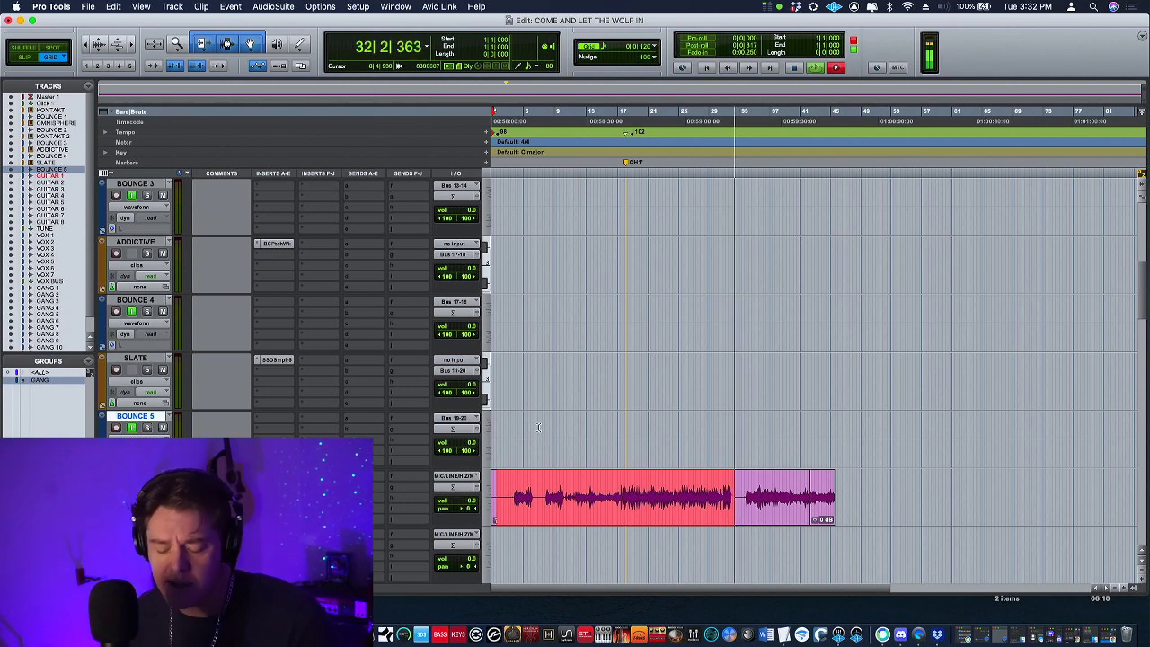
click(677, 508)
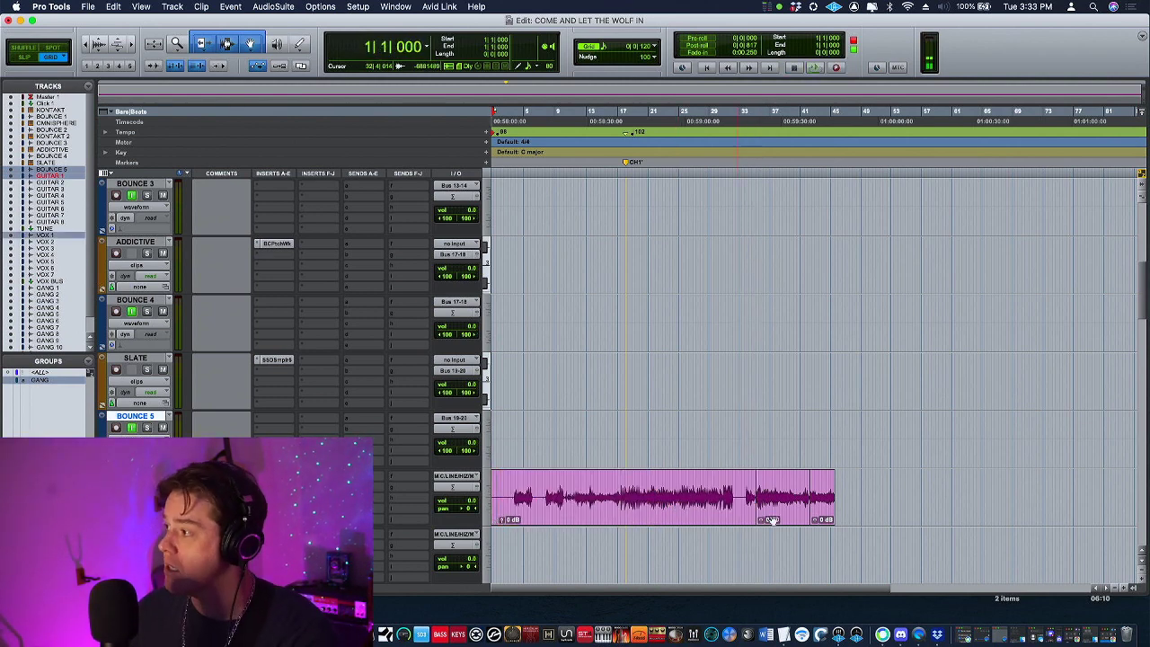
Step: Add a marker named RIFF 2 at the start of bar 34
click(712, 448)
key(super+bracketright)
key(super+bracketright)
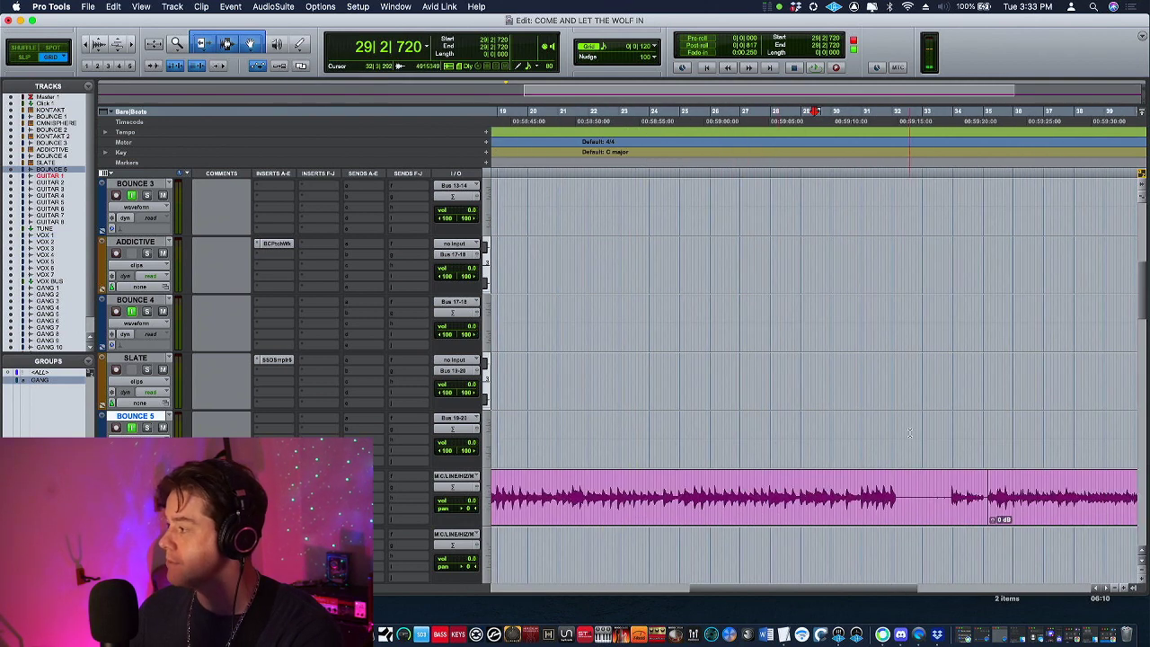
key(super+bracketright)
key(super+bracketright)
key(super+bracketright)
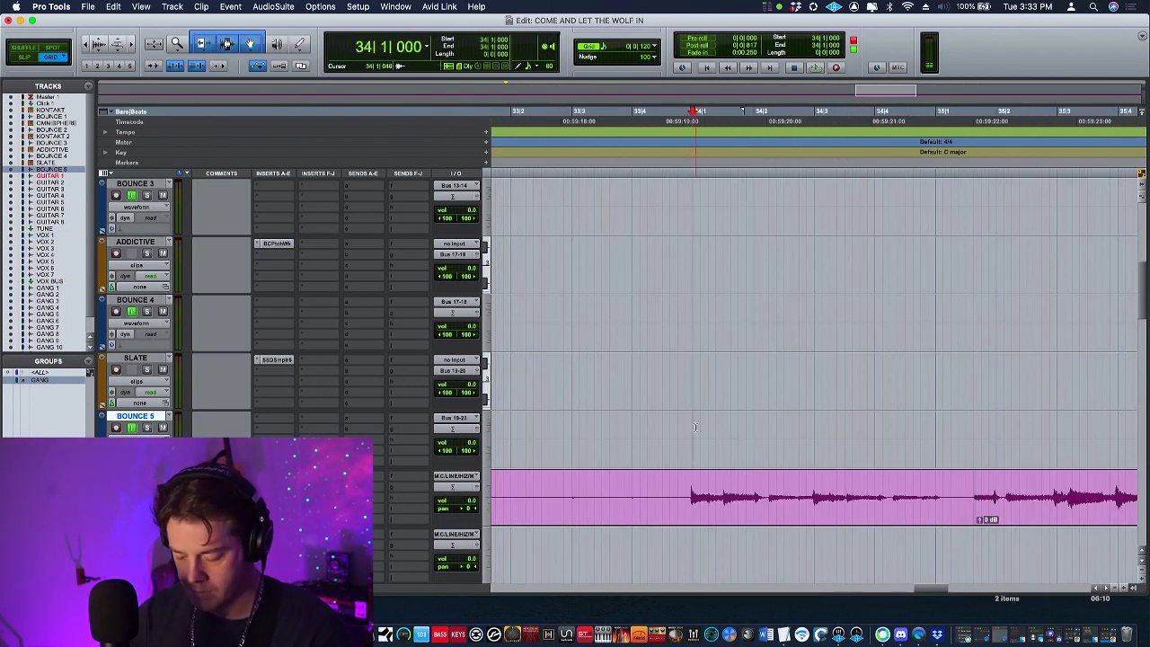
key(KP_Enter)
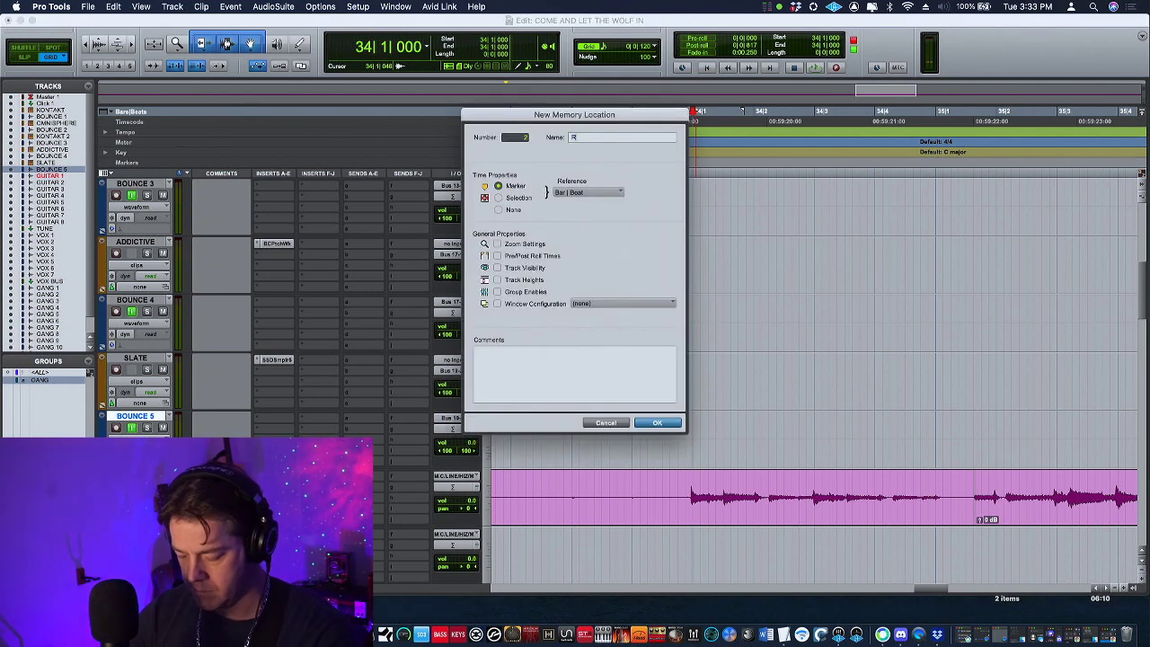
text(RIFF 2)
key(Return)
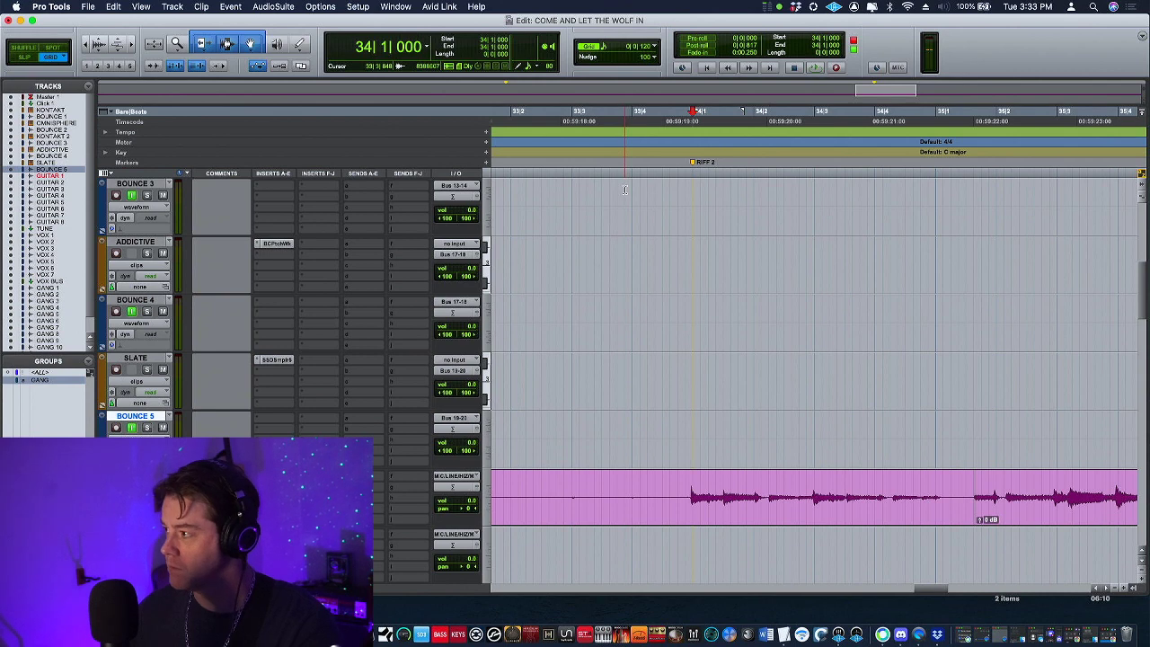
Step: Insert a 98 BPM tempo change at bar 34 and briefly play back from bar 33
click(487, 134)
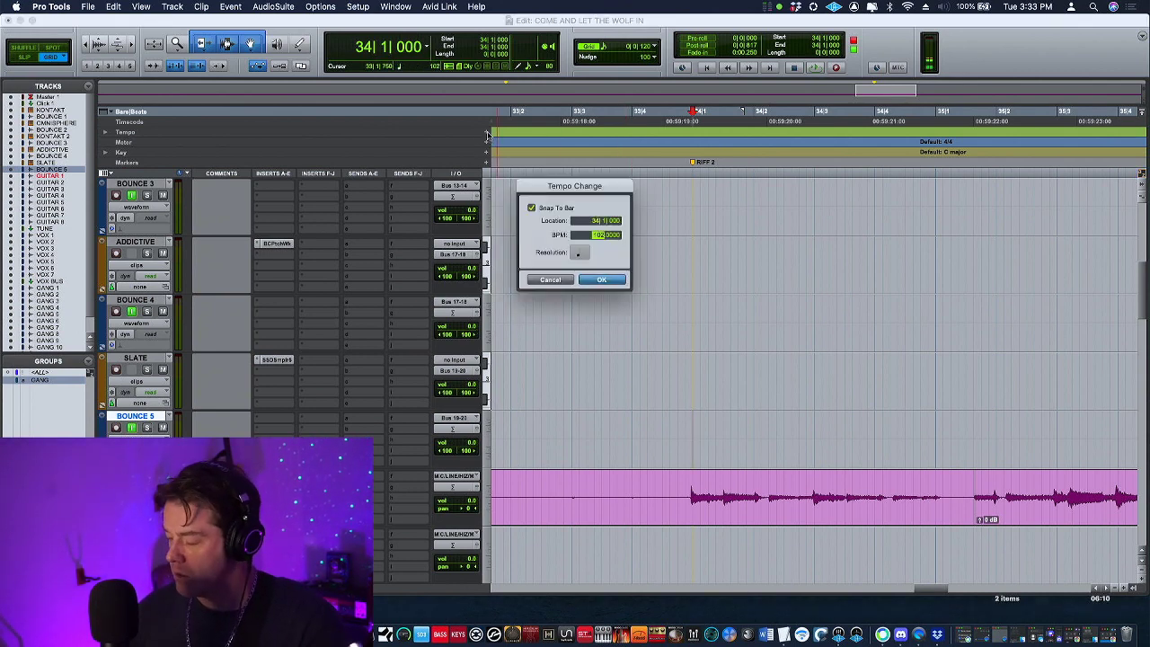
key(Return)
click(527, 186)
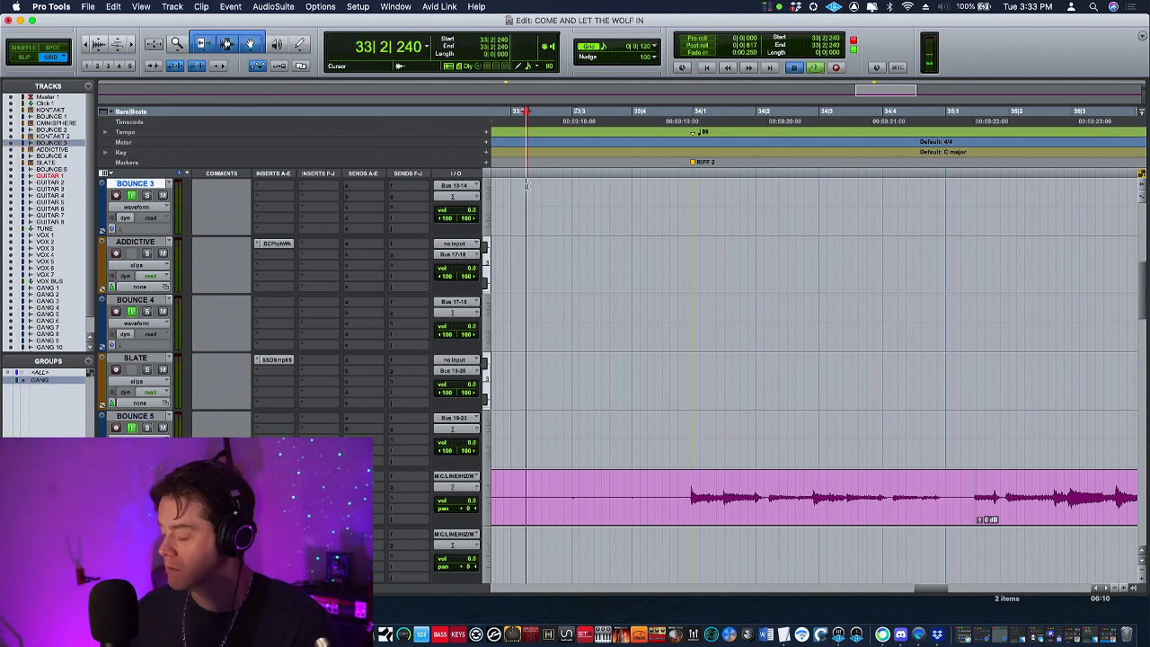
key(space)
key(space)
Step: Try several GUITAR 1 punch-ins over the start of RIFF 2, playing from bar 33
scroll(467, 207, down, 10)
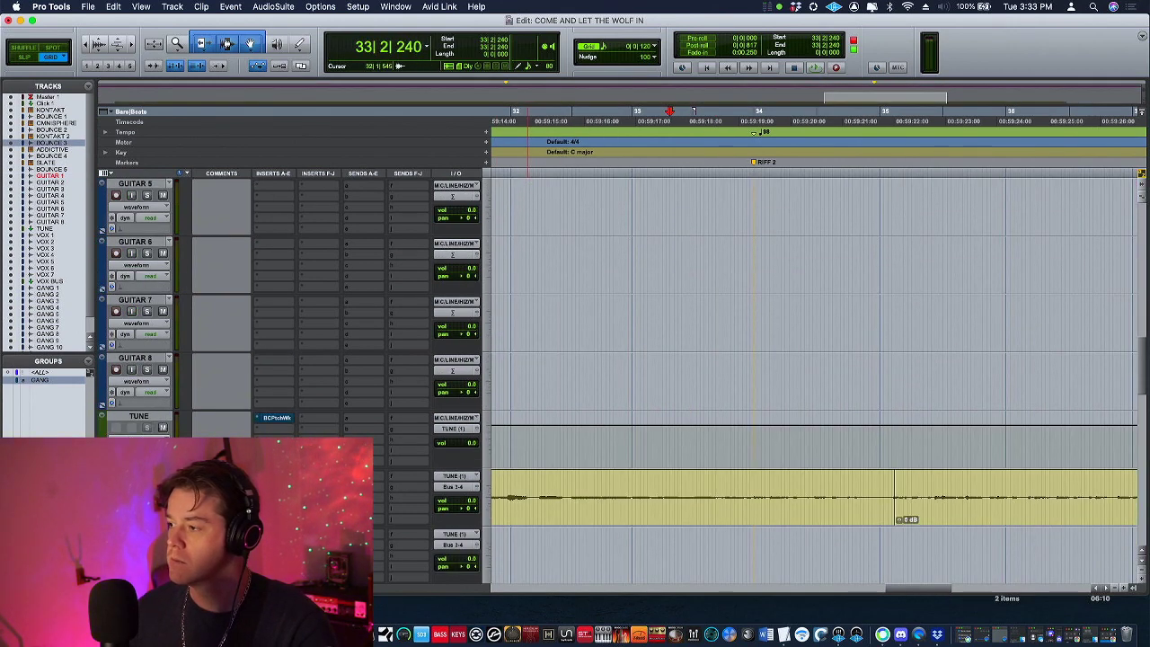
scroll(432, 476, up, 10)
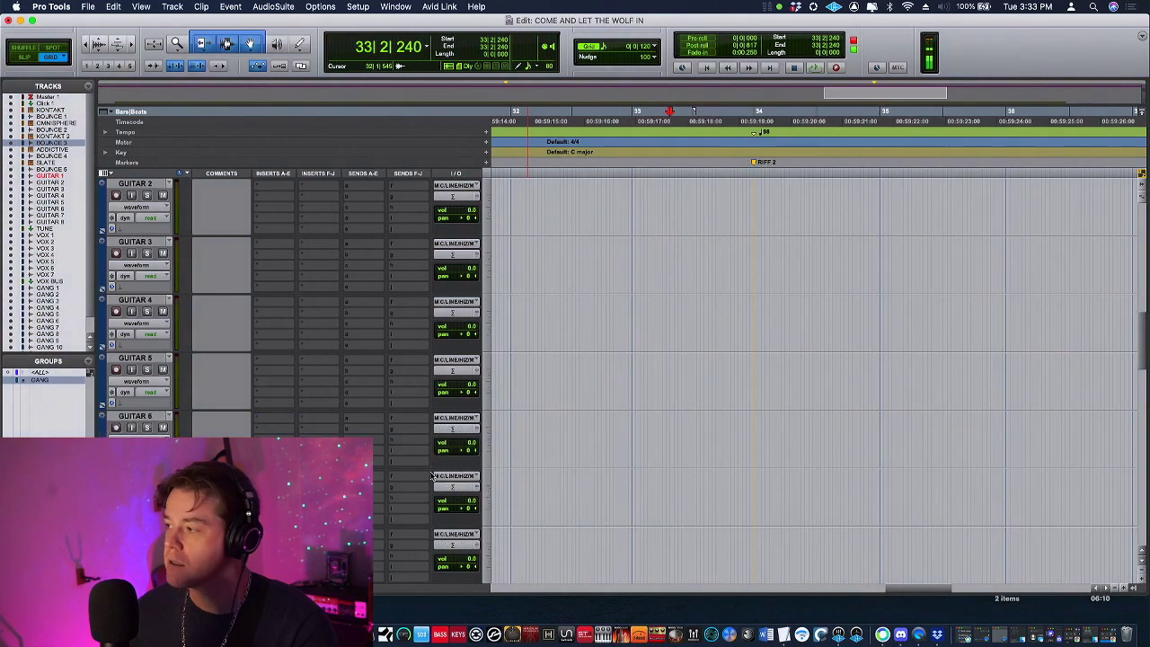
click(631, 422)
key(space)
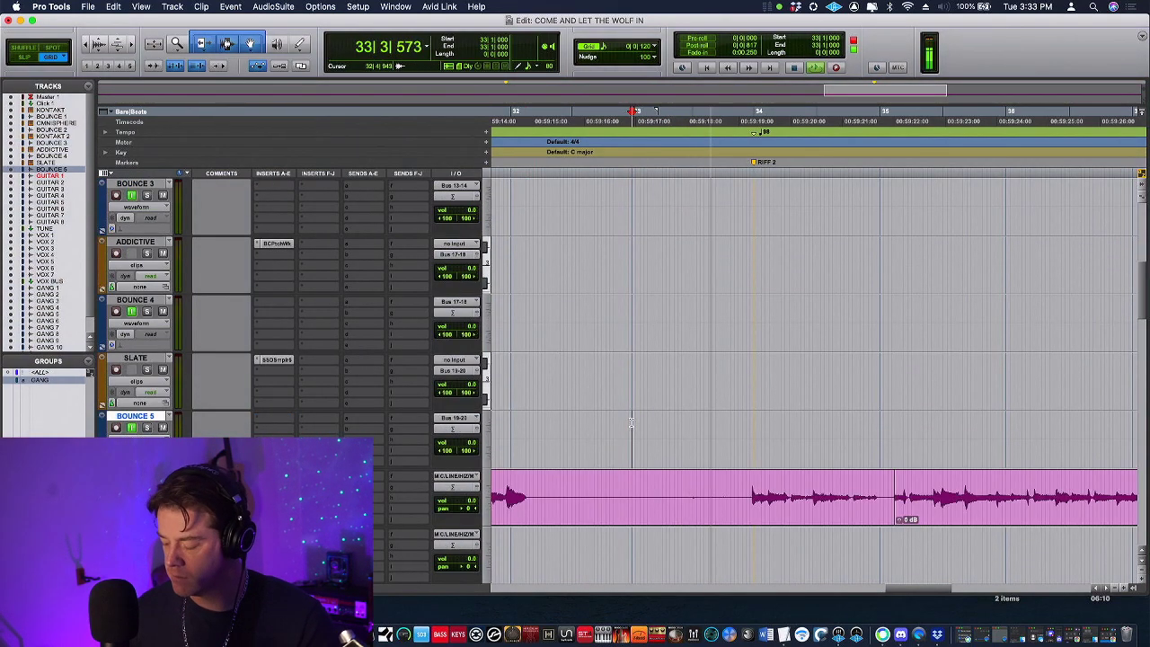
key(super+space)
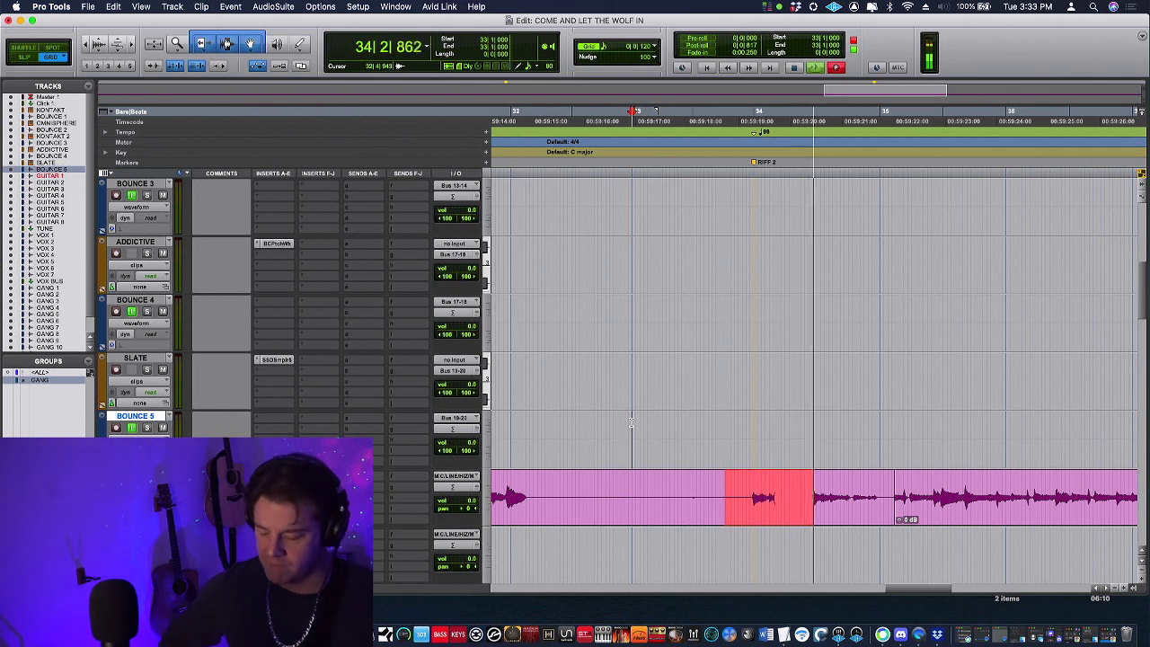
key(space)
key(super+space)
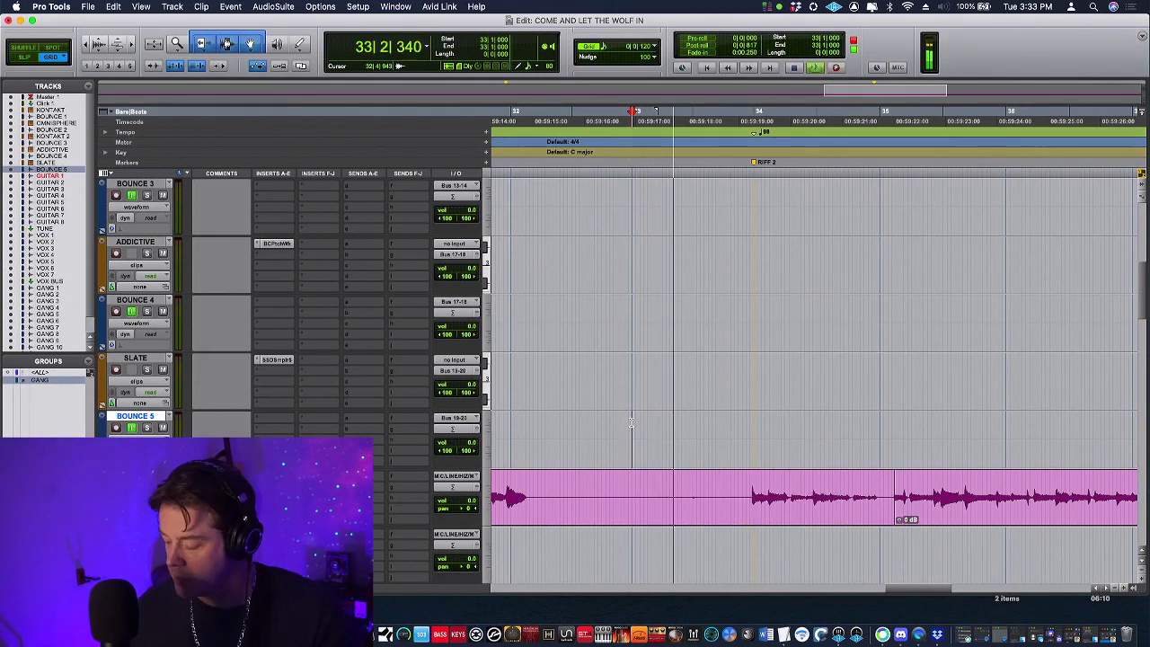
key(super+space)
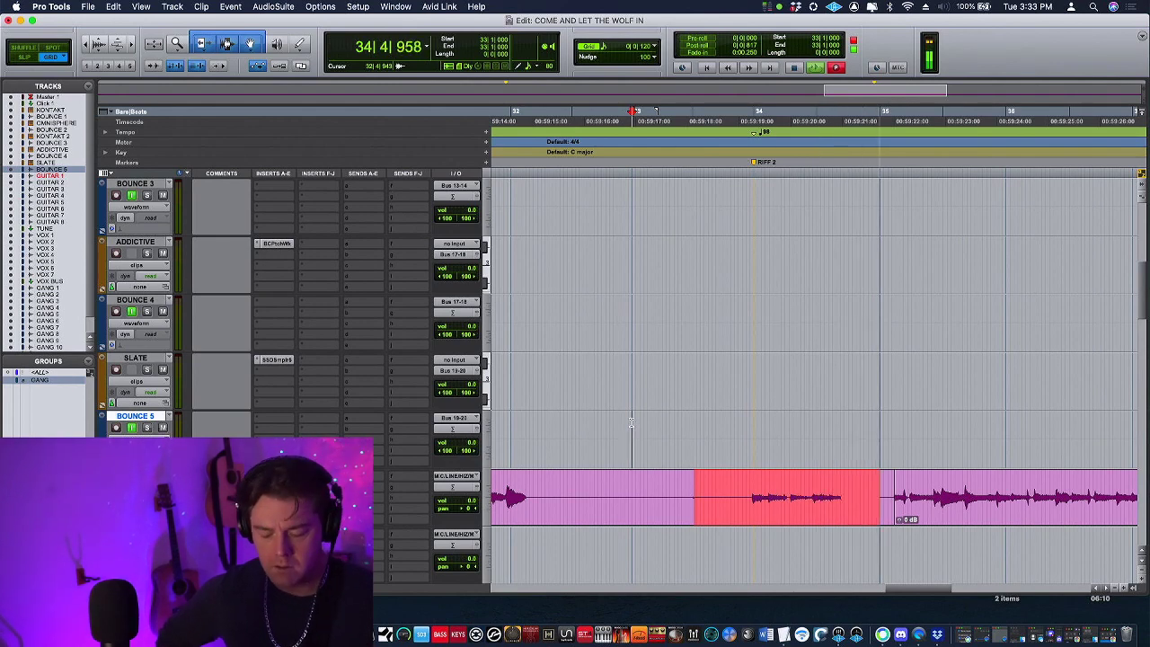
key(space)
key(super+space)
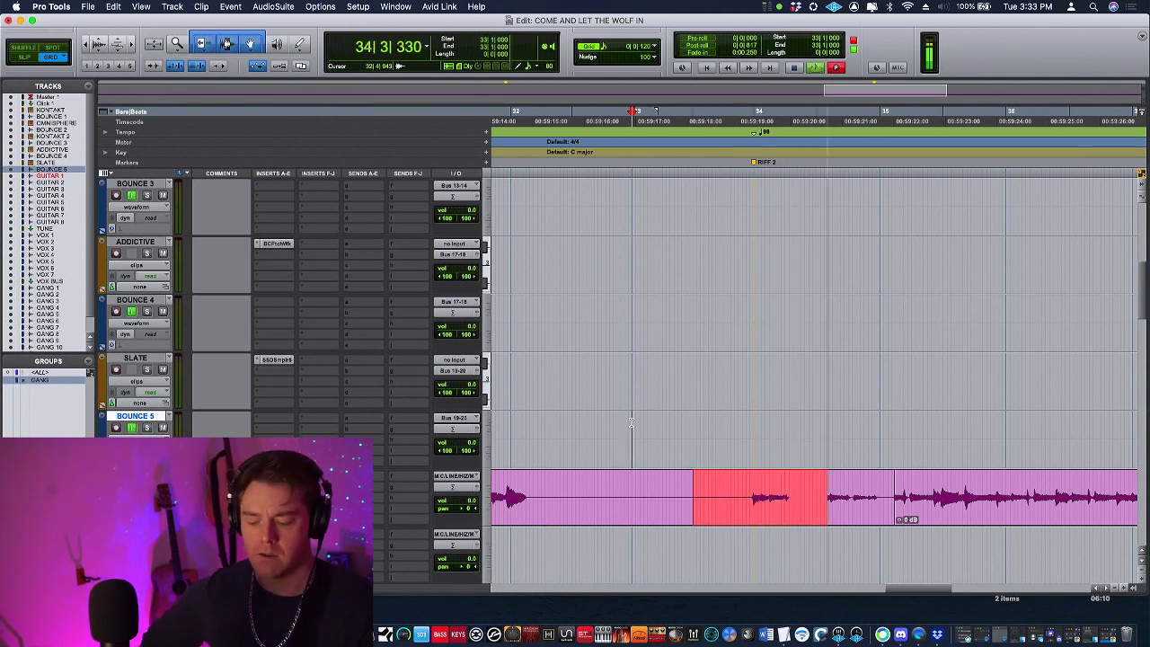
key(space)
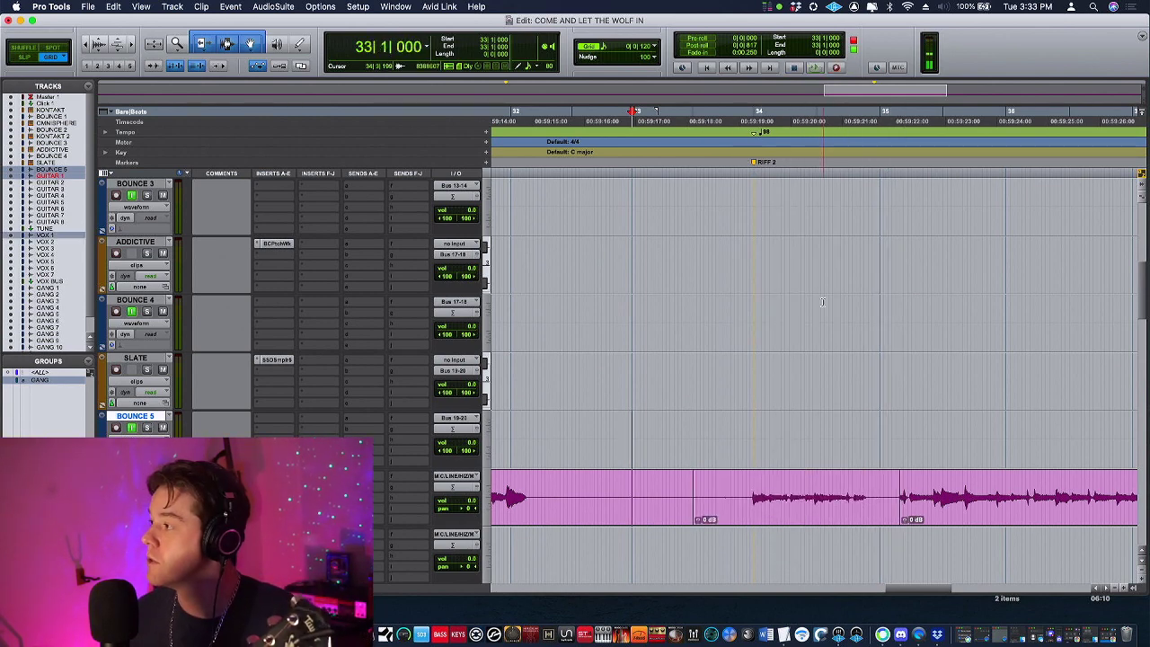
Step: Play from the end of bar 31 and move the bar 34 tempo change to bar 32
scroll(543, 235, up, 1)
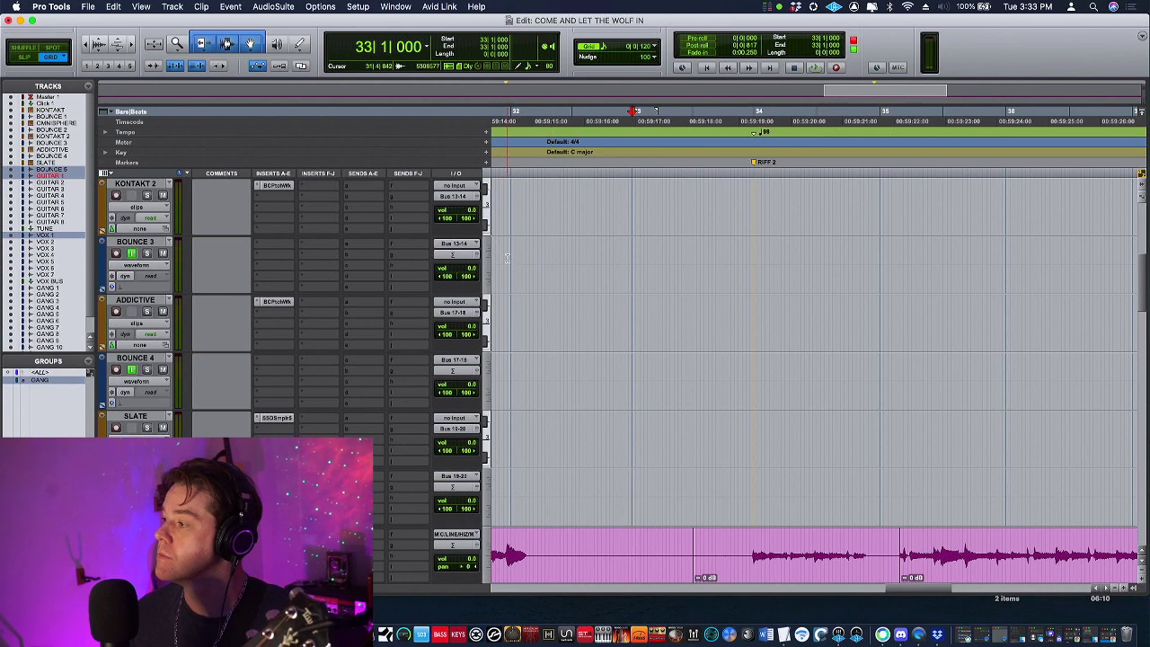
click(506, 259)
key(space)
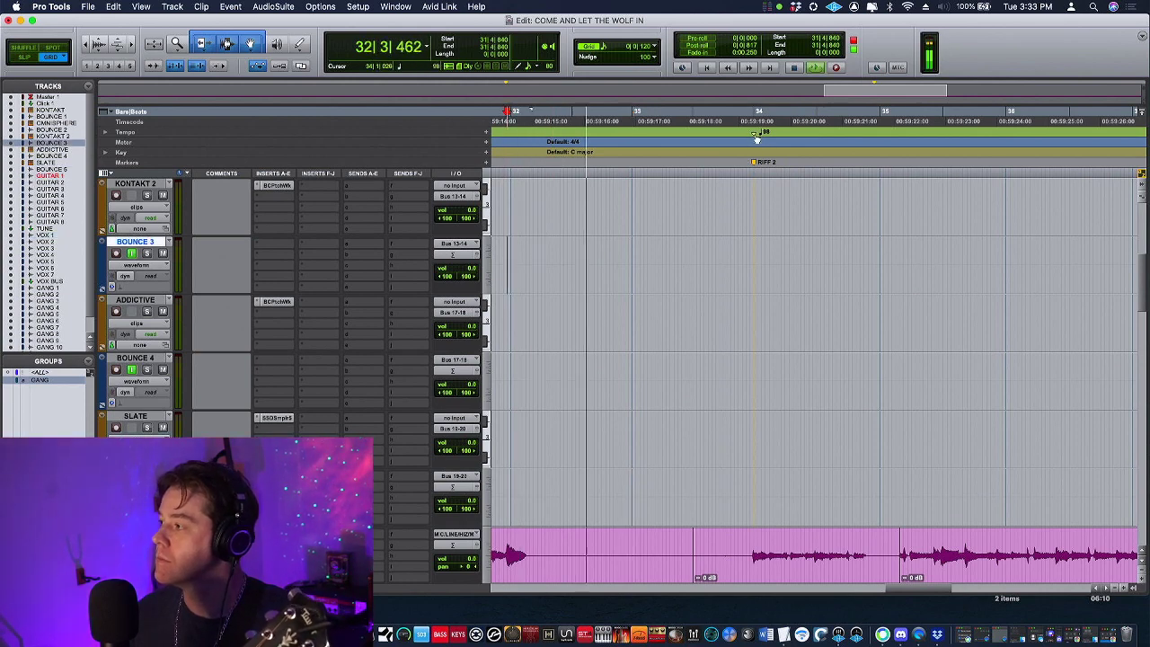
key(space)
drag(754, 135, 514, 141)
Step: Play from bar 29 and punch in GUITAR 1 at about bar 32, recording RIFF 2 to about bar 54
scroll(575, 270, down, 5)
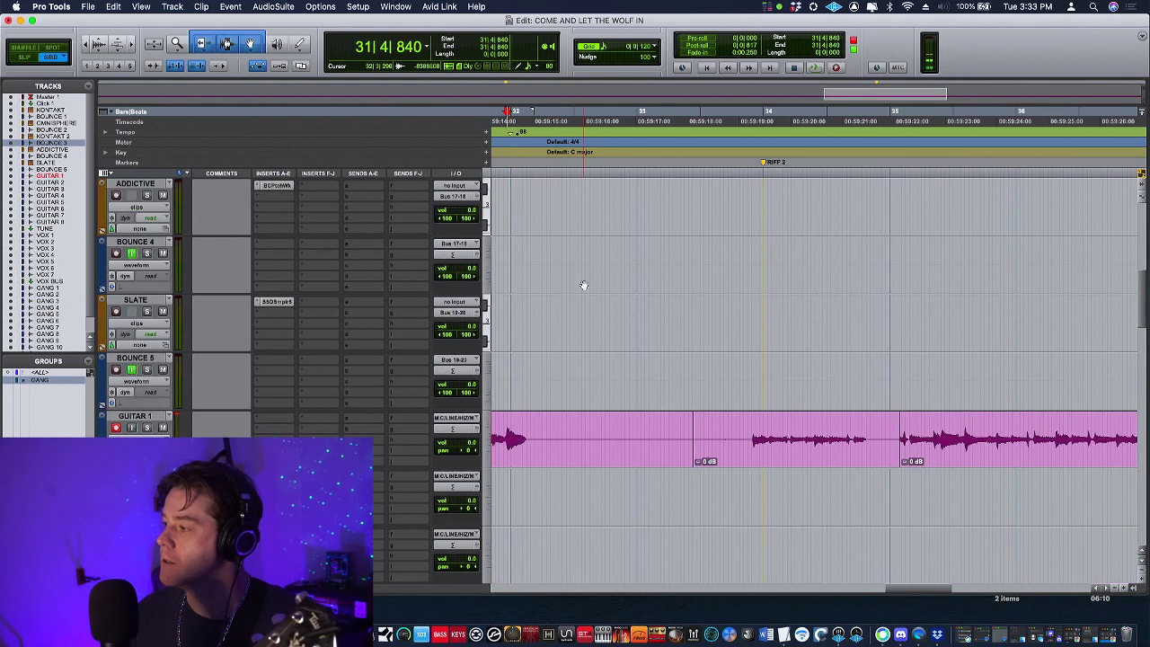
key(r)
key(r)
click(661, 310)
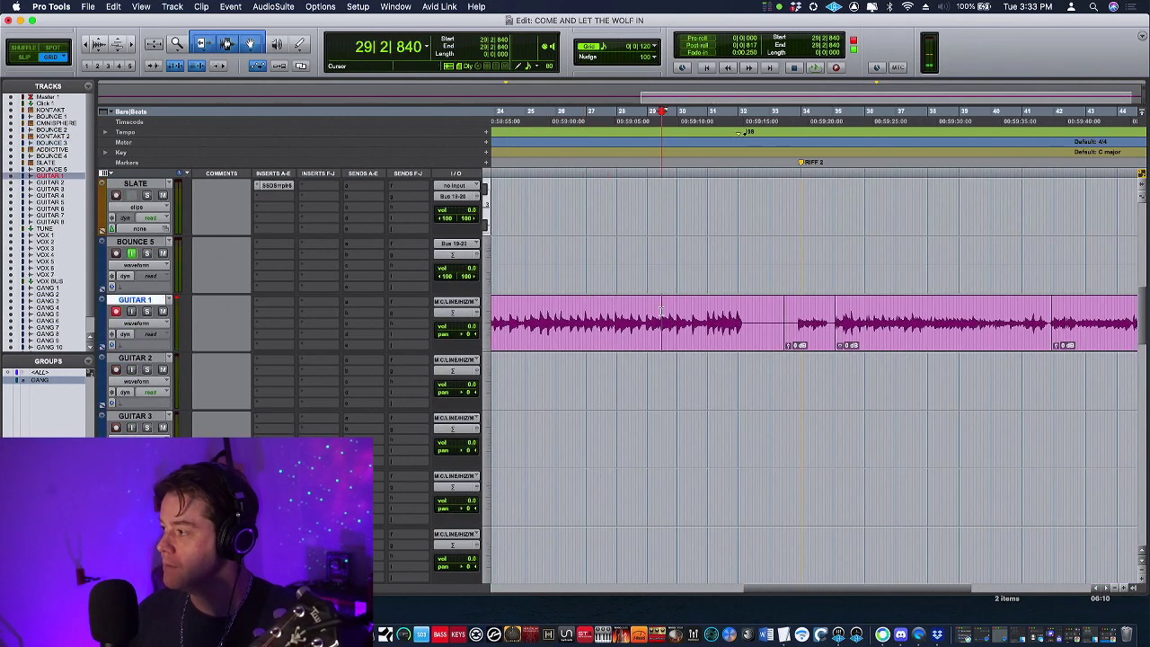
key(space)
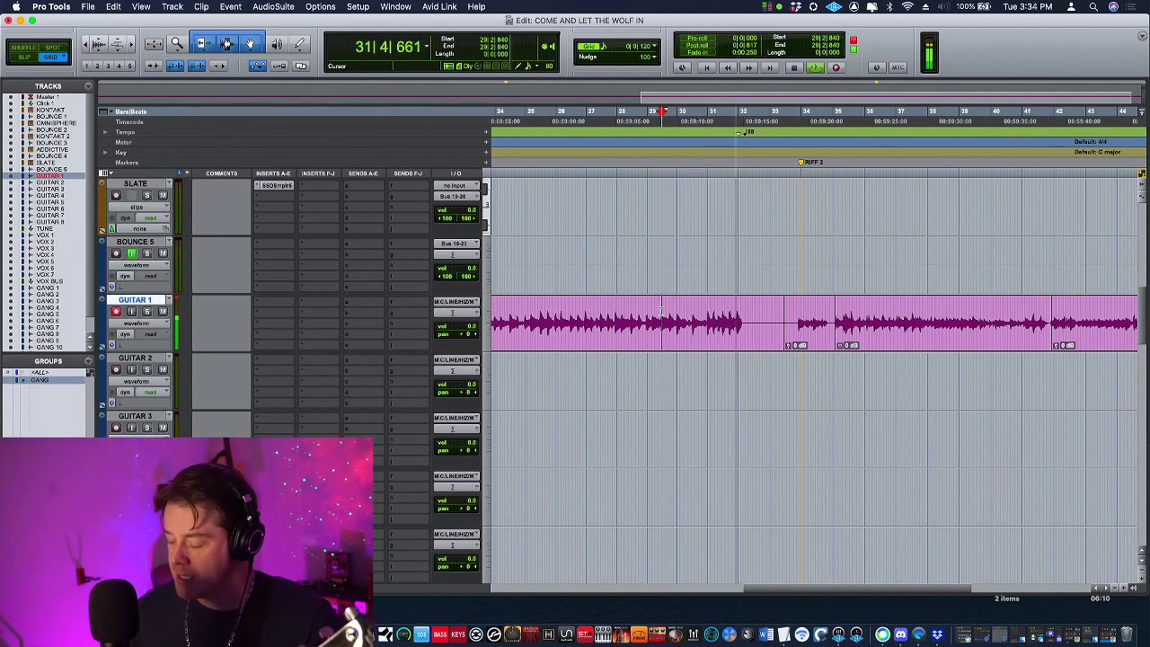
key(super+space)
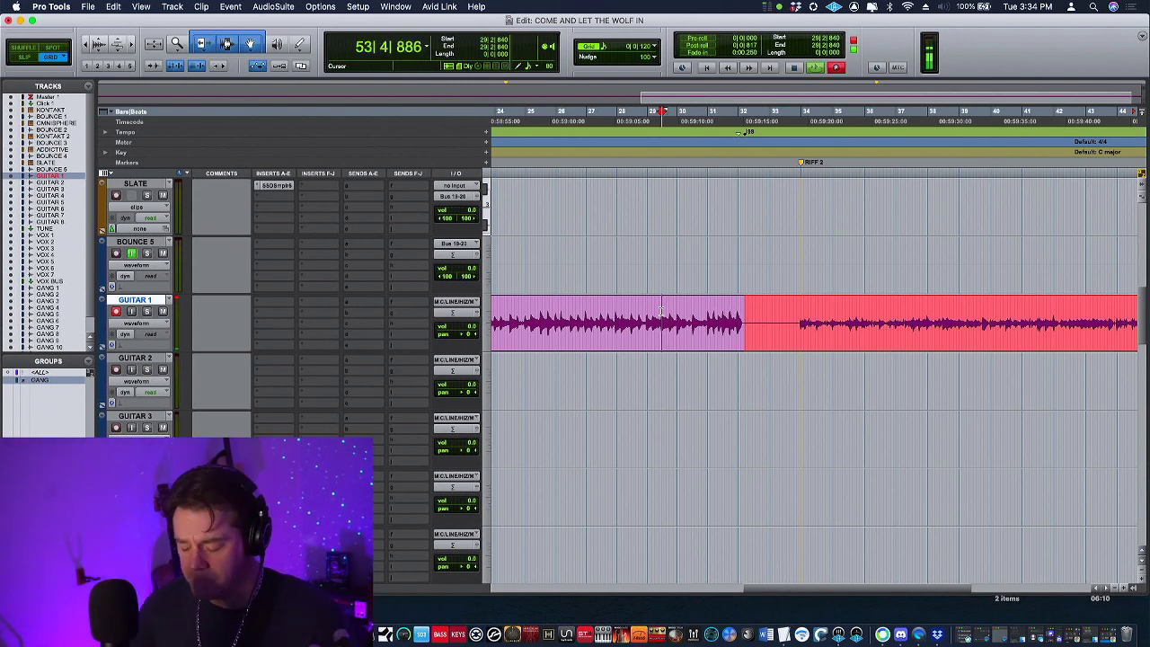
key(space)
Step: Add a marker named CH2 at the start of bar 54
key(super+bracketleft)
key(super+bracketleft)
key(super+bracketleft)
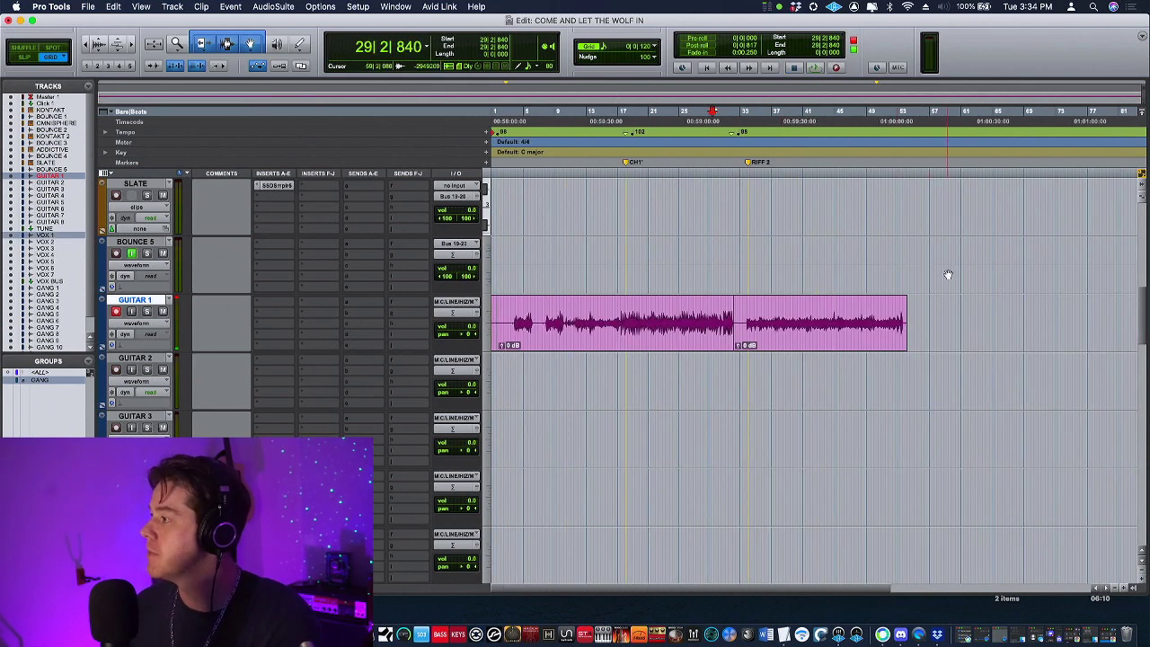
click(702, 193)
key(super+bracketright)
key(super+bracketright)
key(super+bracketright)
key(super+bracketright)
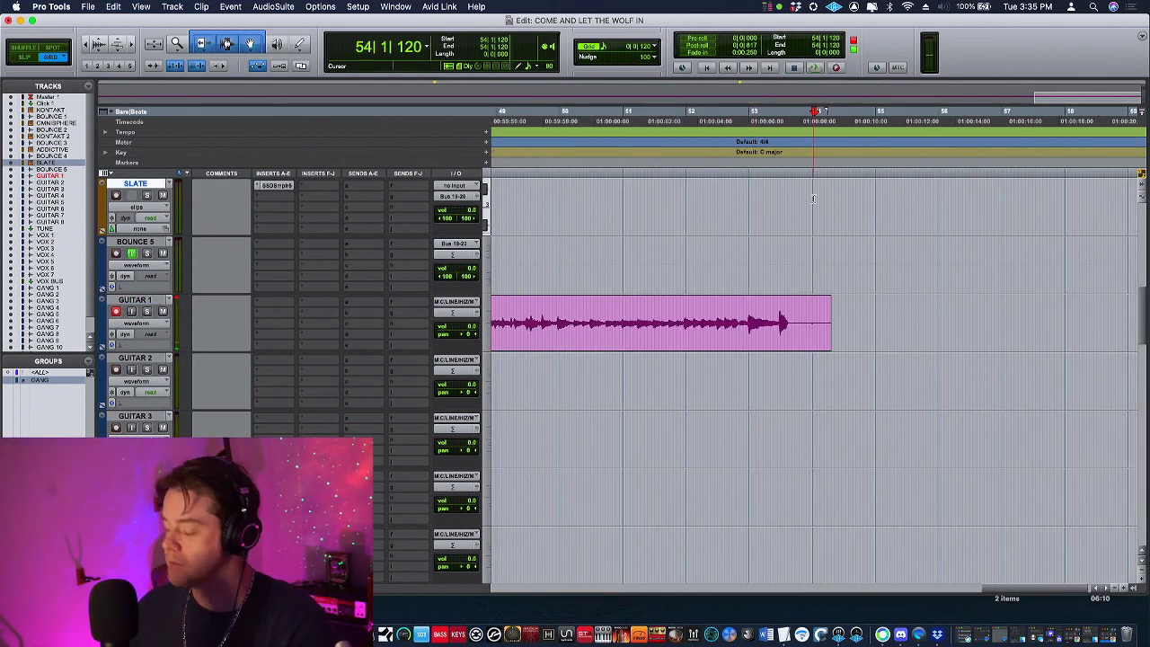
key(KP_Enter)
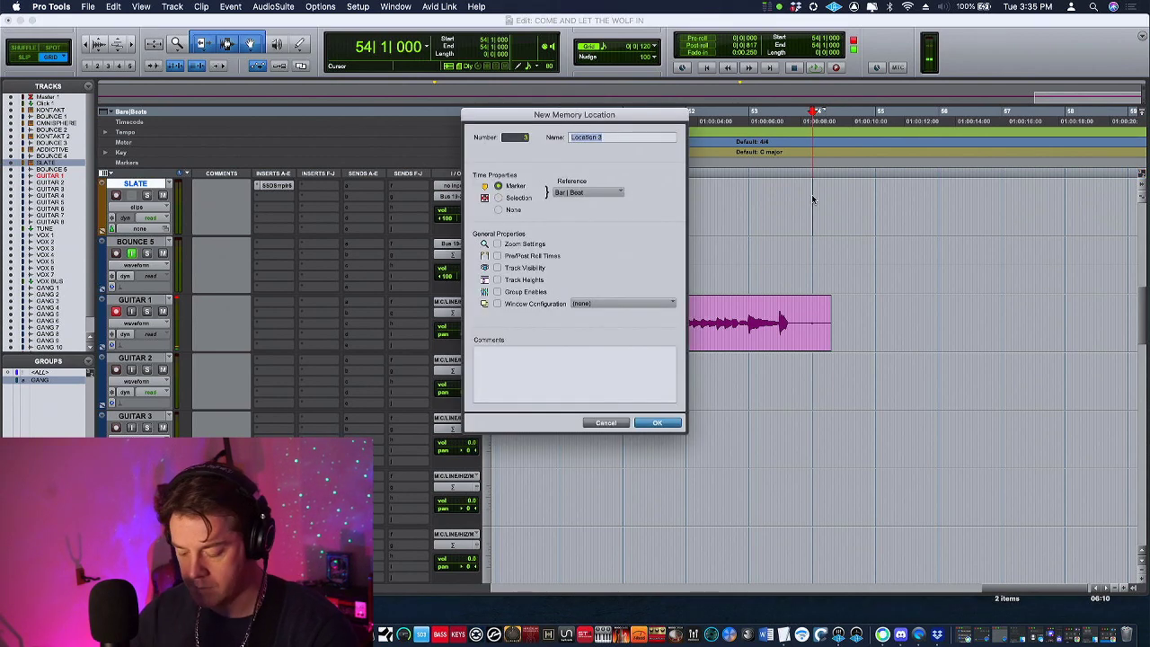
text(CH2)
key(Return)
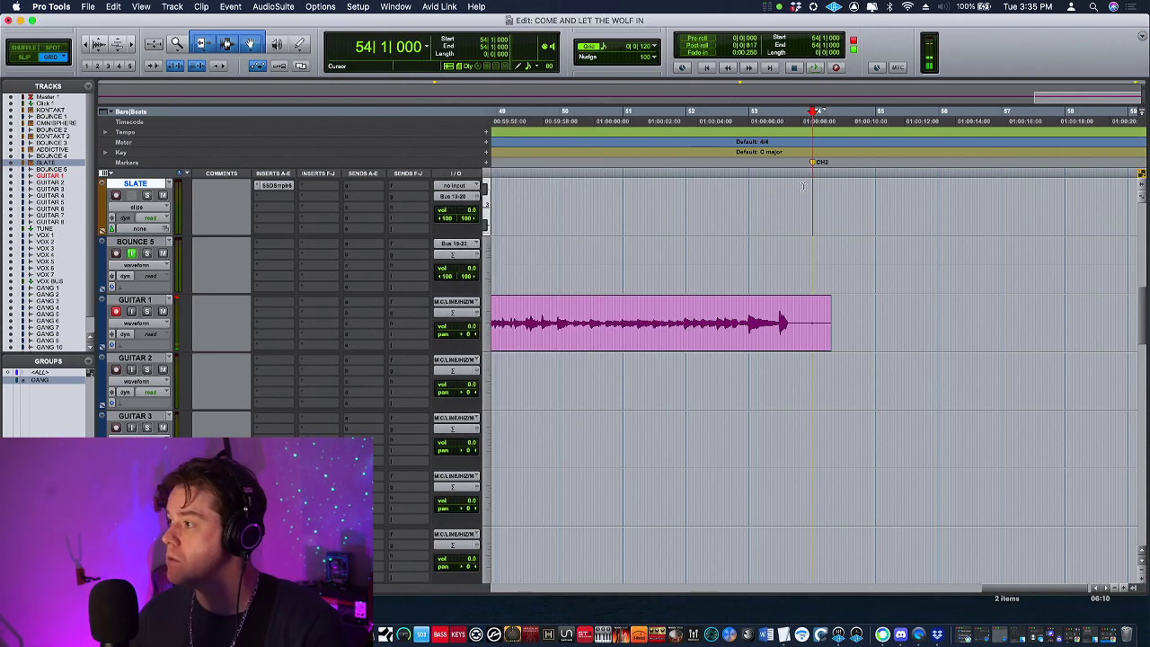
Step: Insert a 102 BPM tempo change at bar 54
click(486, 134)
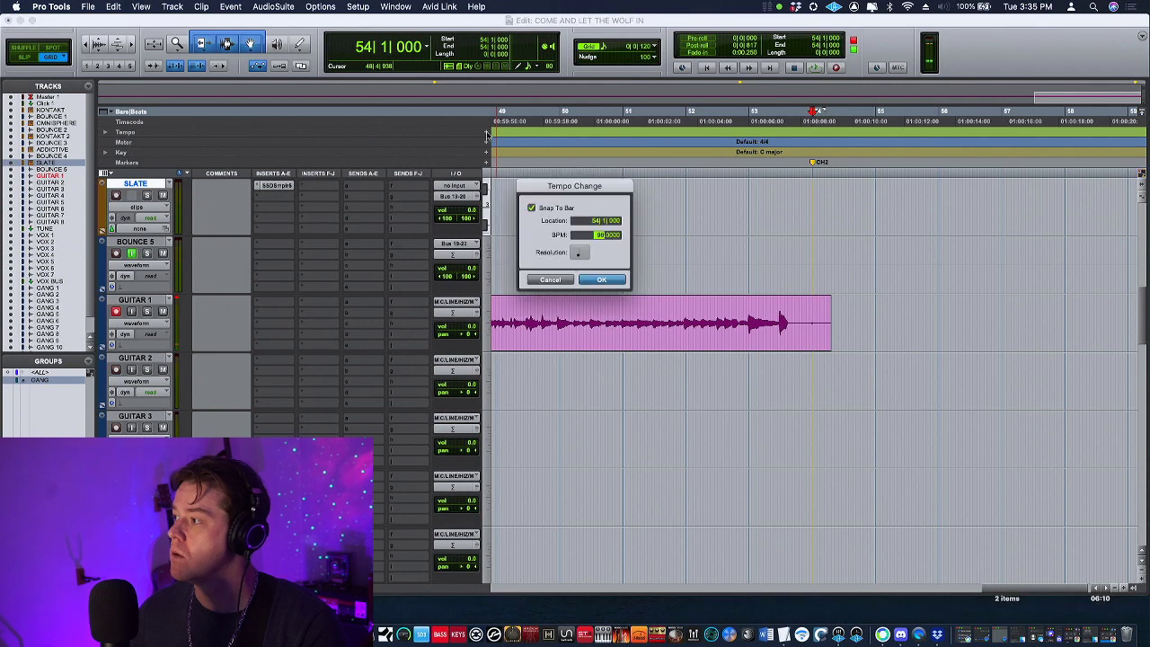
text(102)
key(Return)
Step: Play from bar 52 and punch in GUITAR 1 just before CH2, recording to about bar 60
key(space)
click(696, 190)
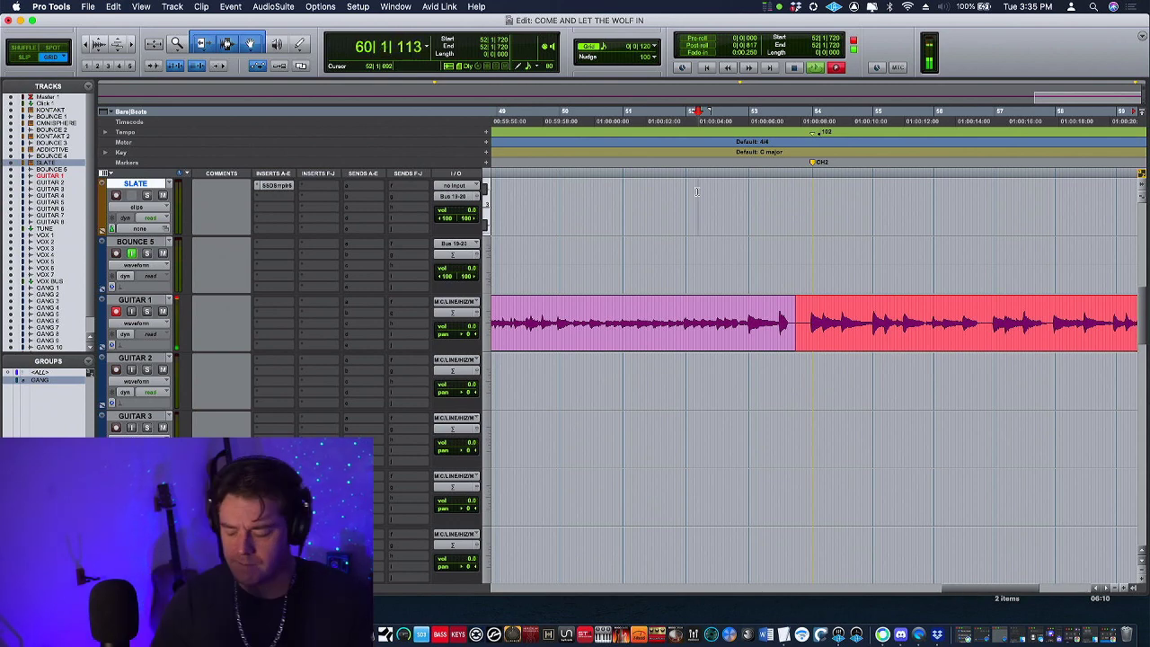
key(space)
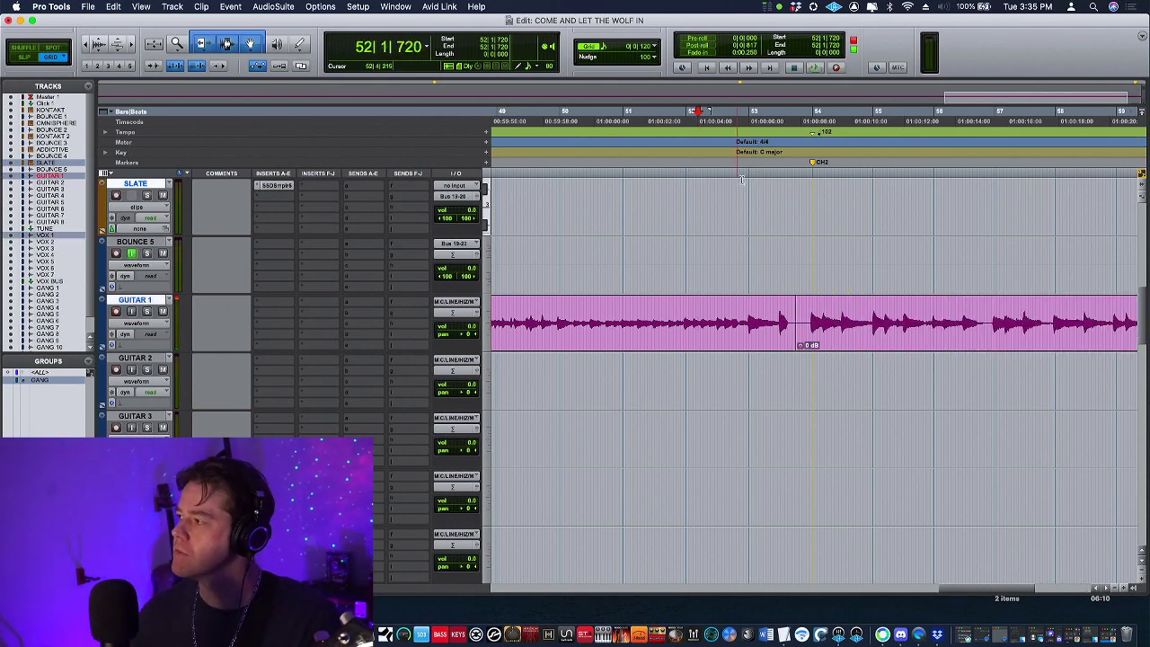
Step: Set the CH2 tempo to 104 BPM and punch in GUITAR 1 again from just before bar 54, recording to about bar 74
double_click(814, 135)
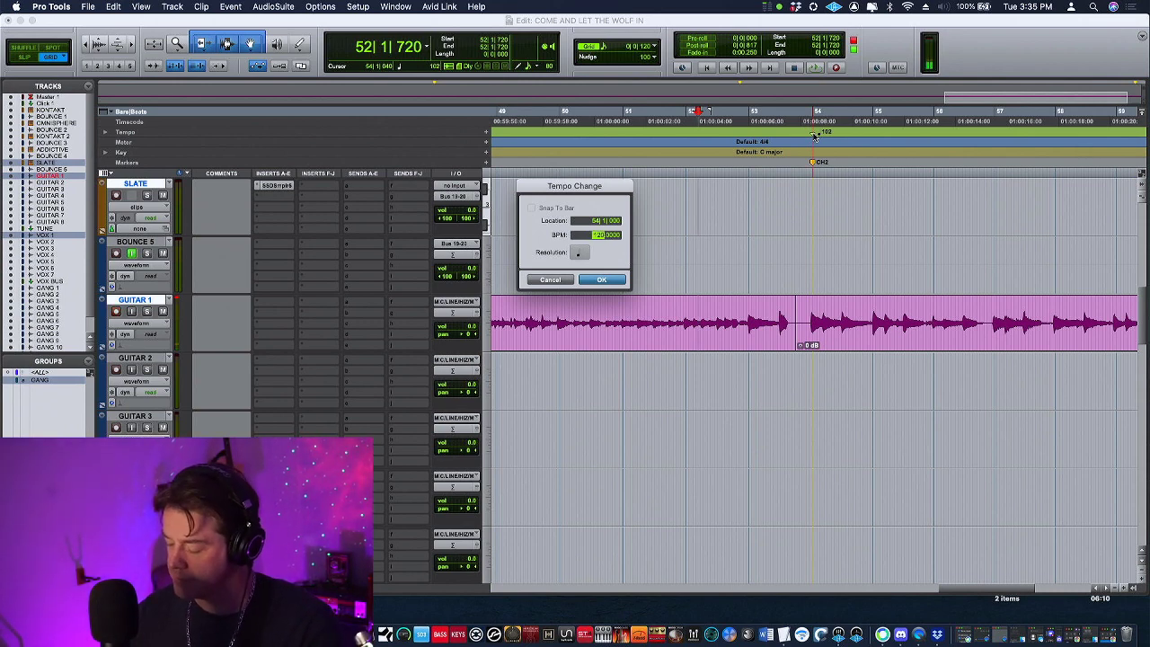
key(Return)
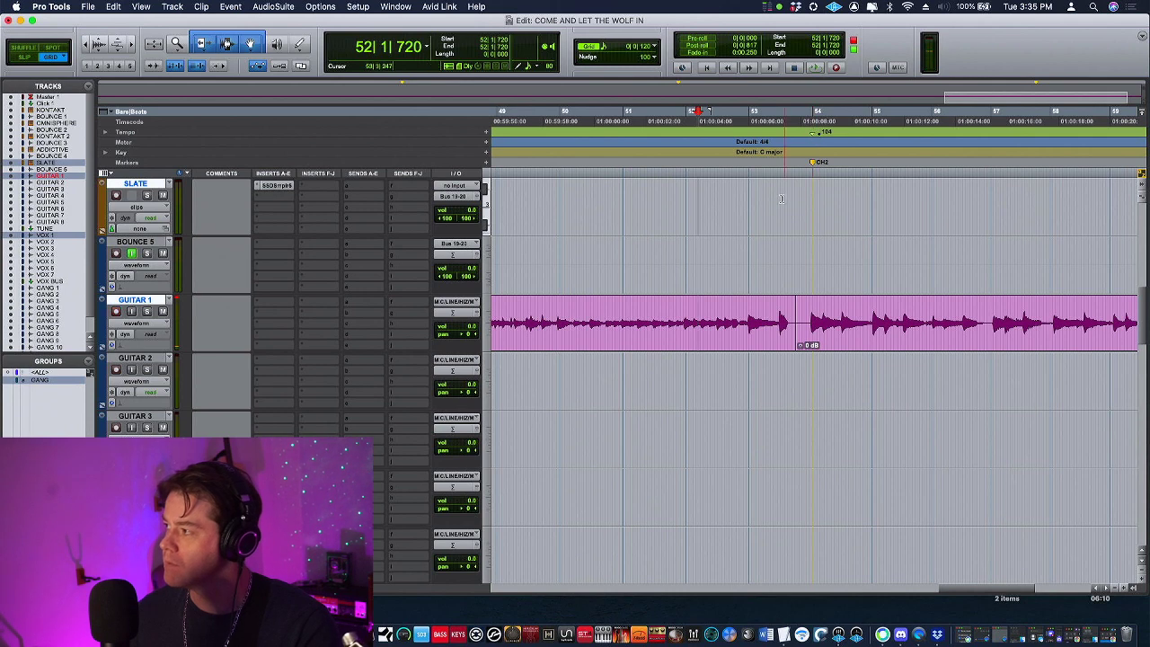
key(space)
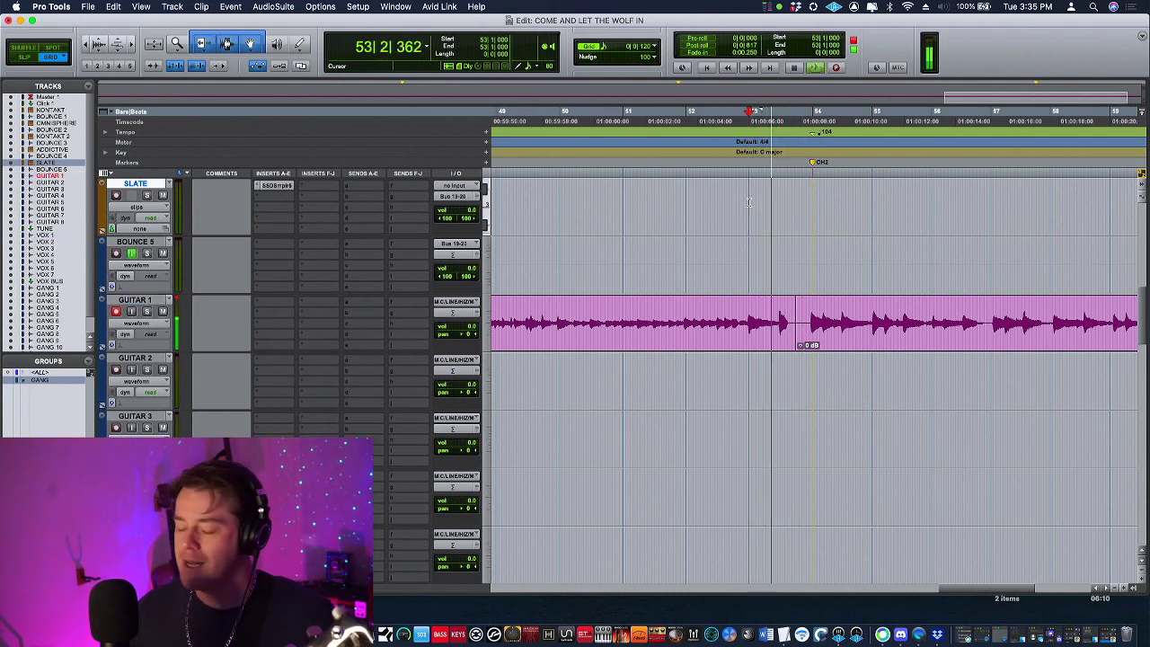
key(super+shift+space)
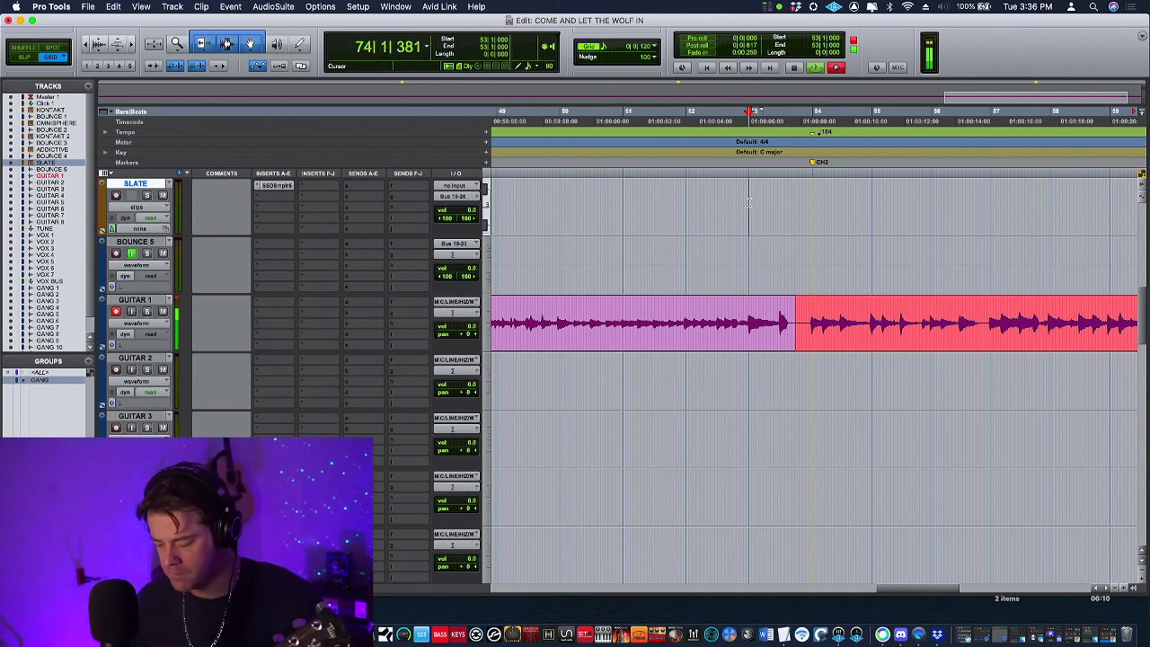
key(space)
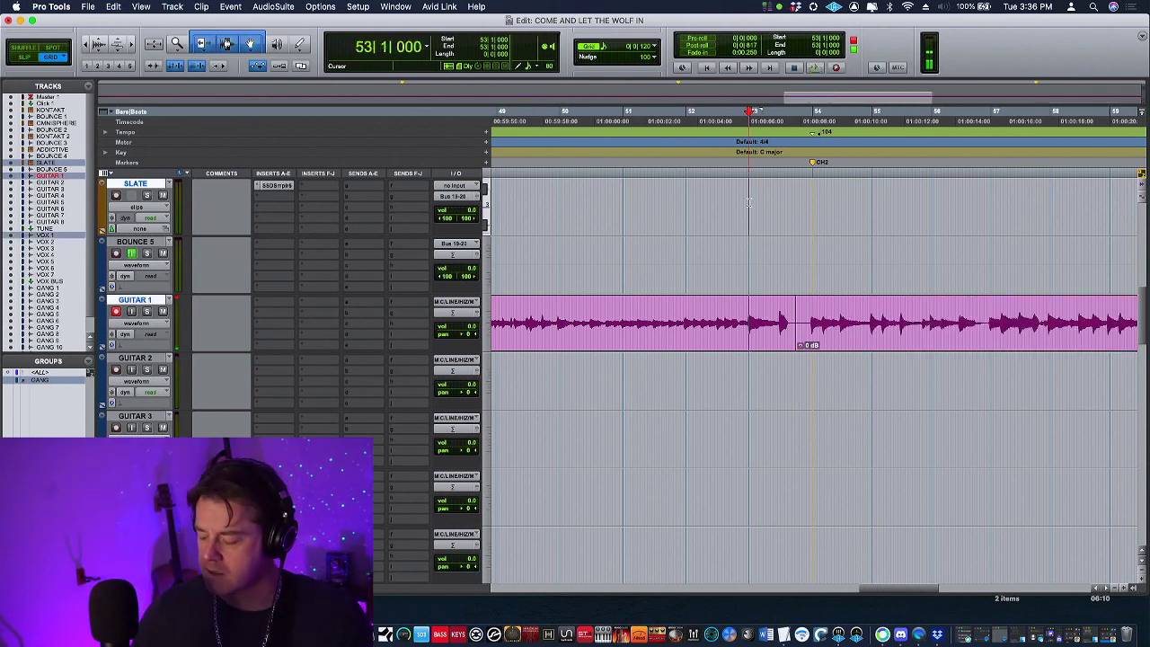
Step: Play the session from the start and mute the Click 1 track
key(Return)
key(space)
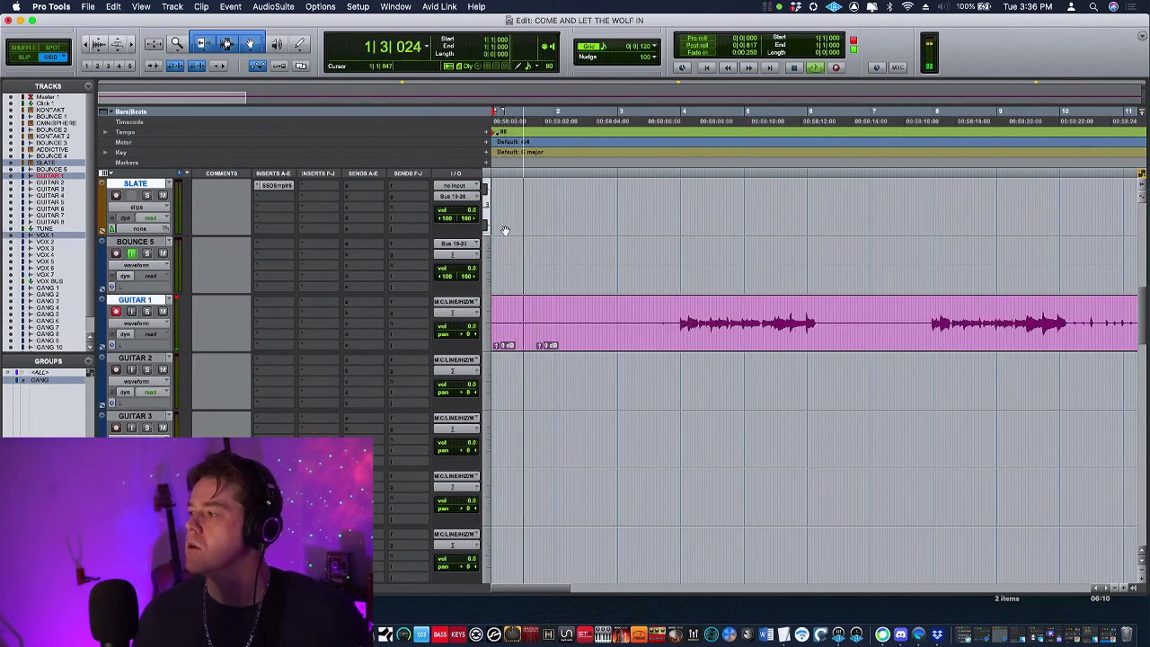
scroll(502, 231, up, 10)
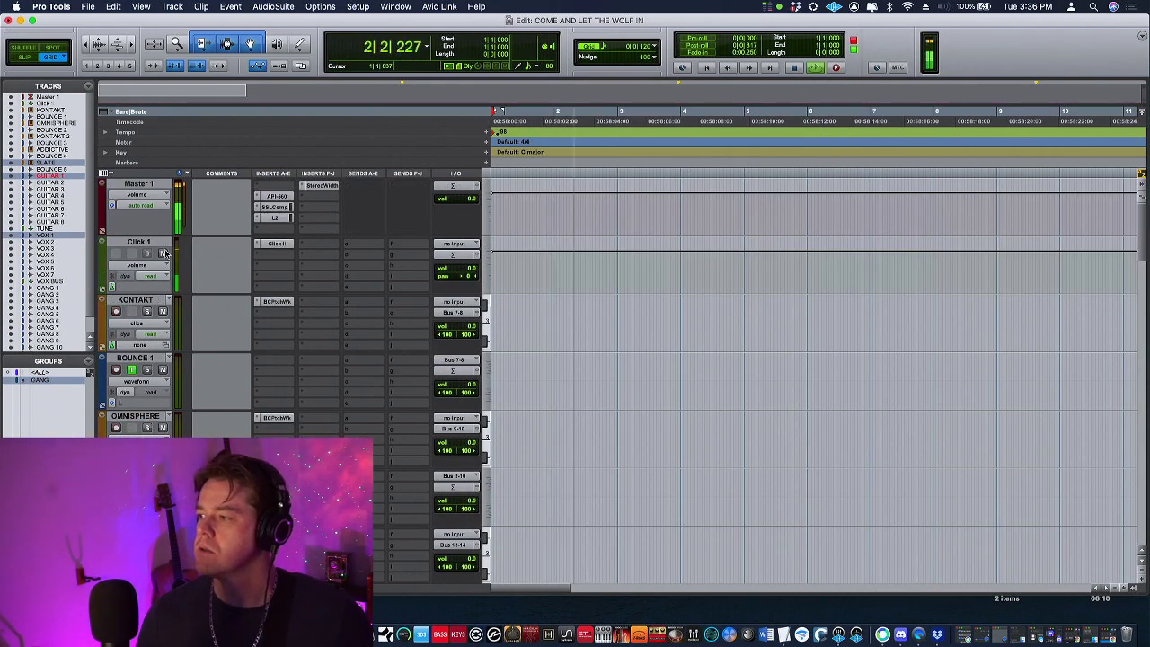
click(163, 254)
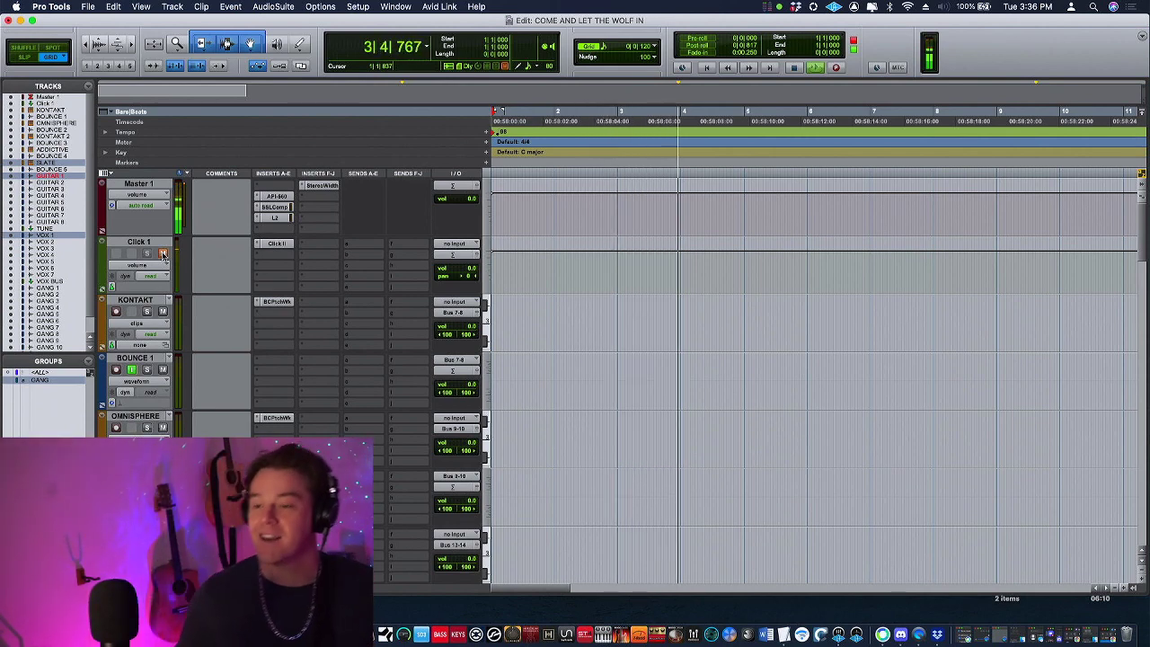
key(space)
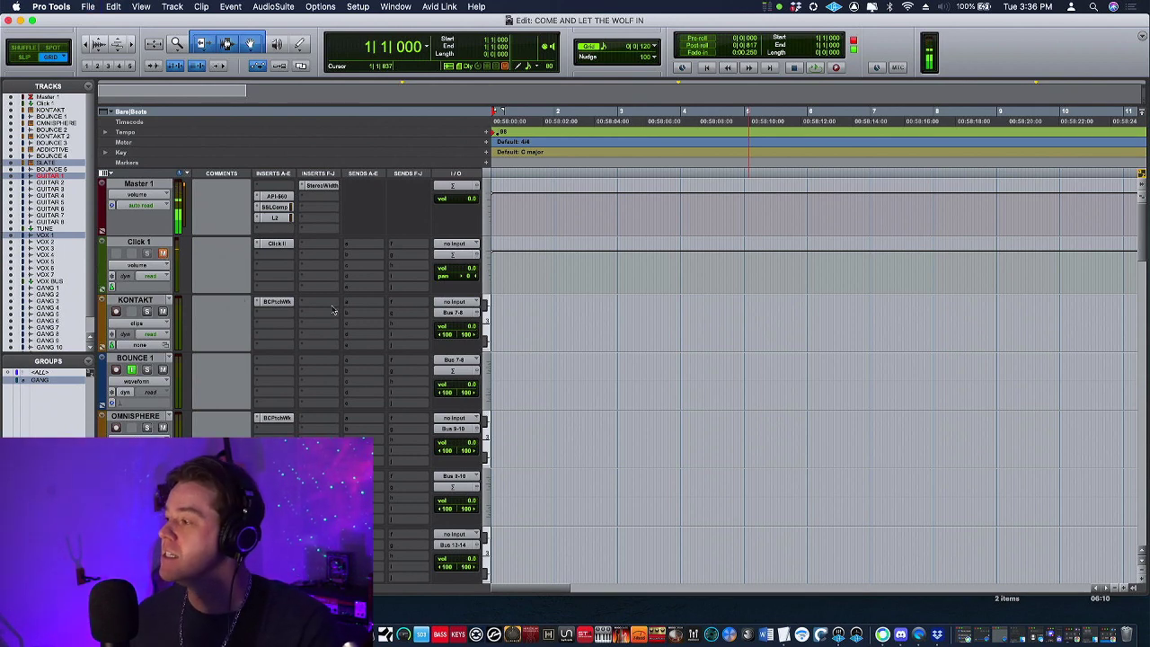
Step: Play back the recorded GUITAR 1 part from the session start through the CH1 entrance
click(529, 307)
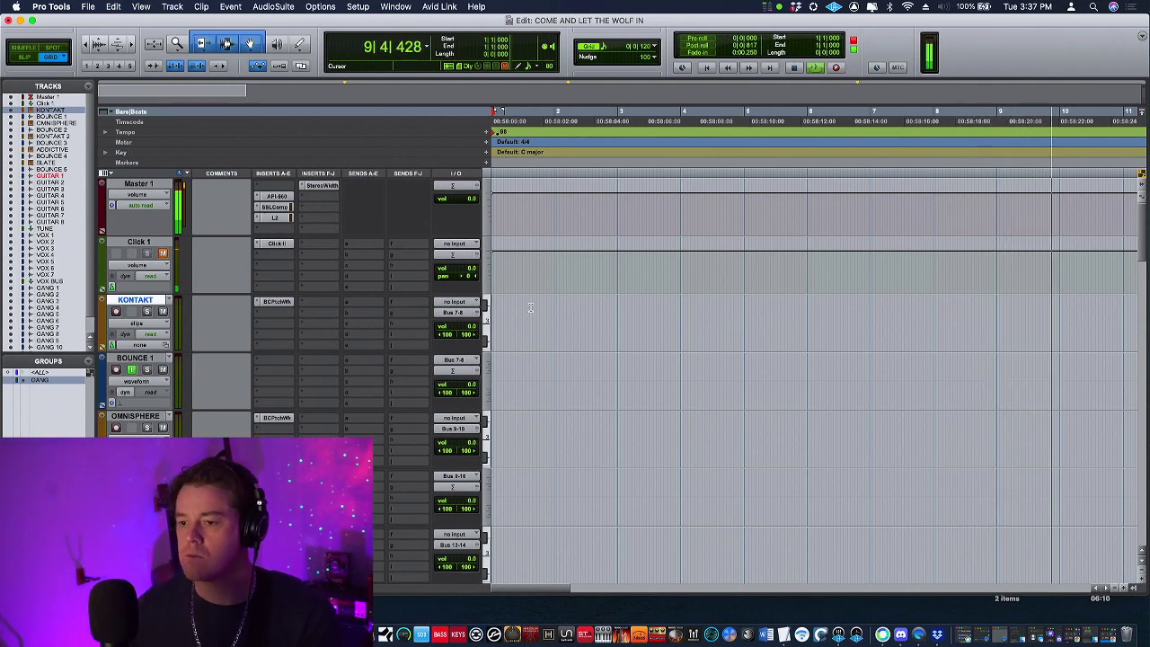
scroll(681, 393, down, 10)
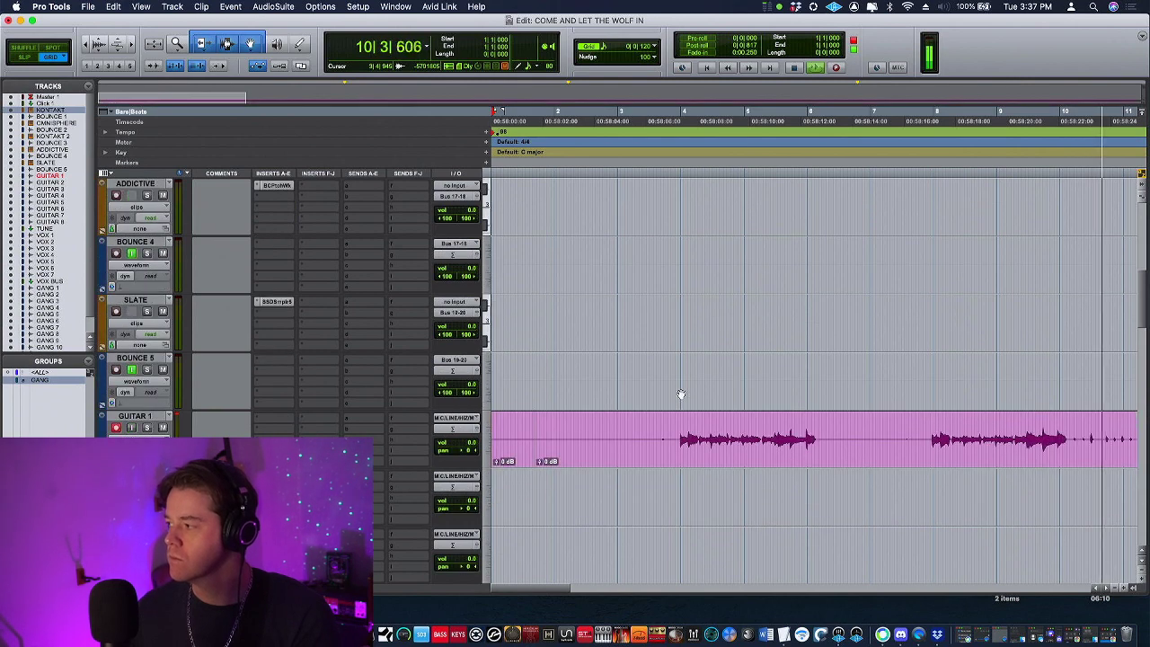
key(r)
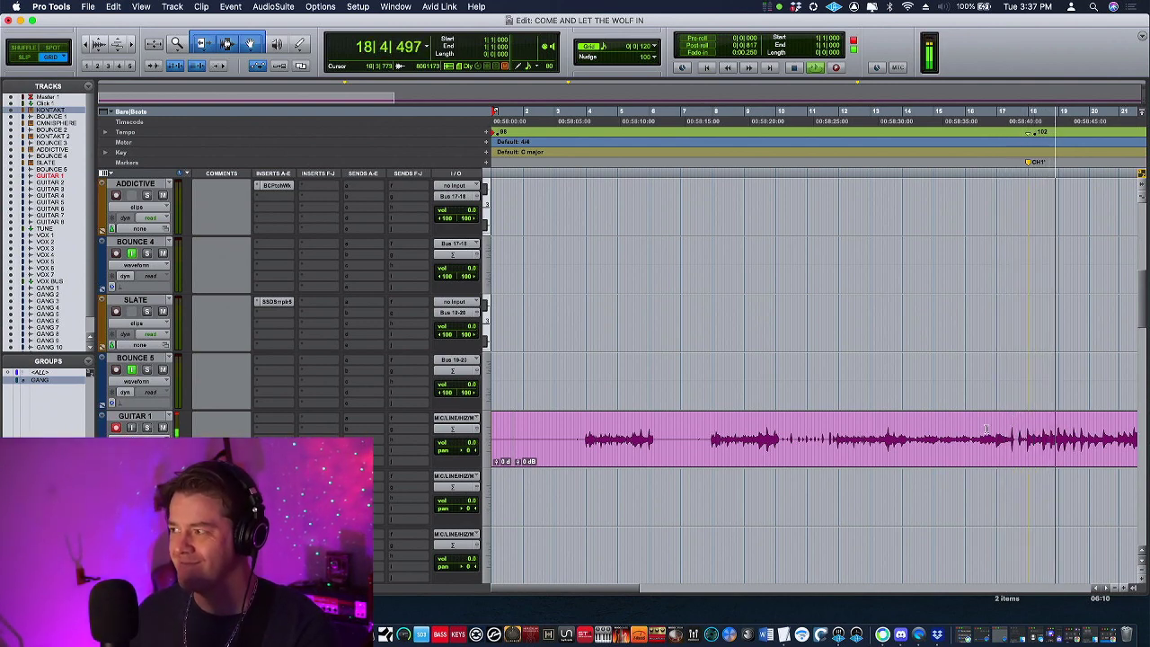
Step: Stop the review and play the session again from about bar 2 to check the opening tempo
key(space)
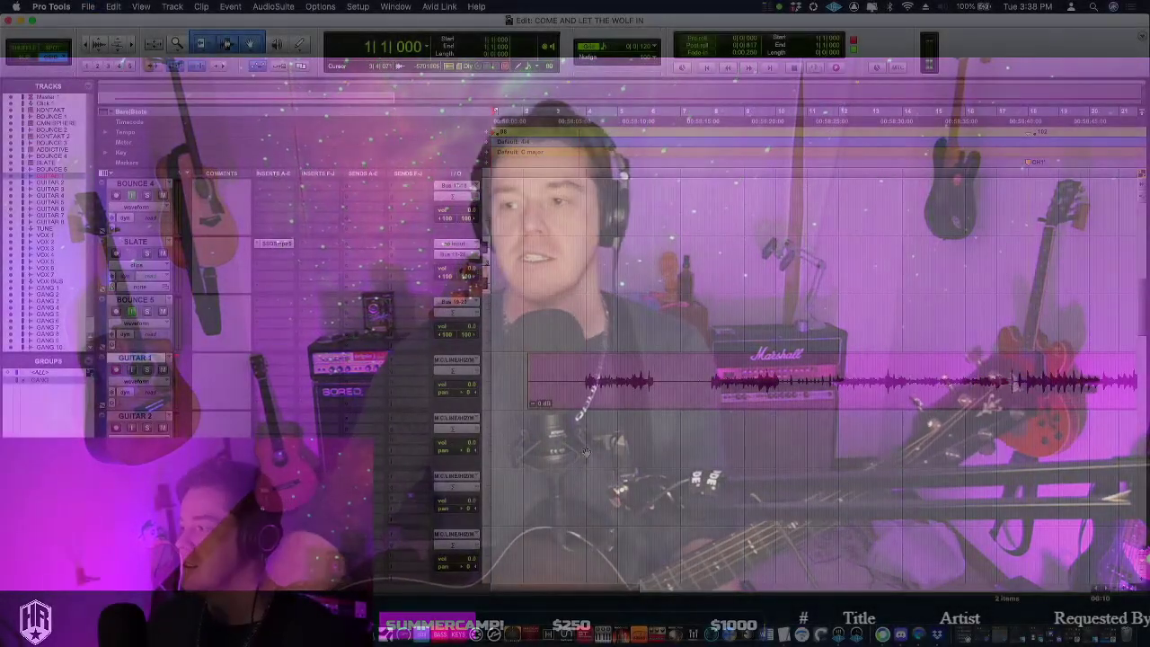
key(space)
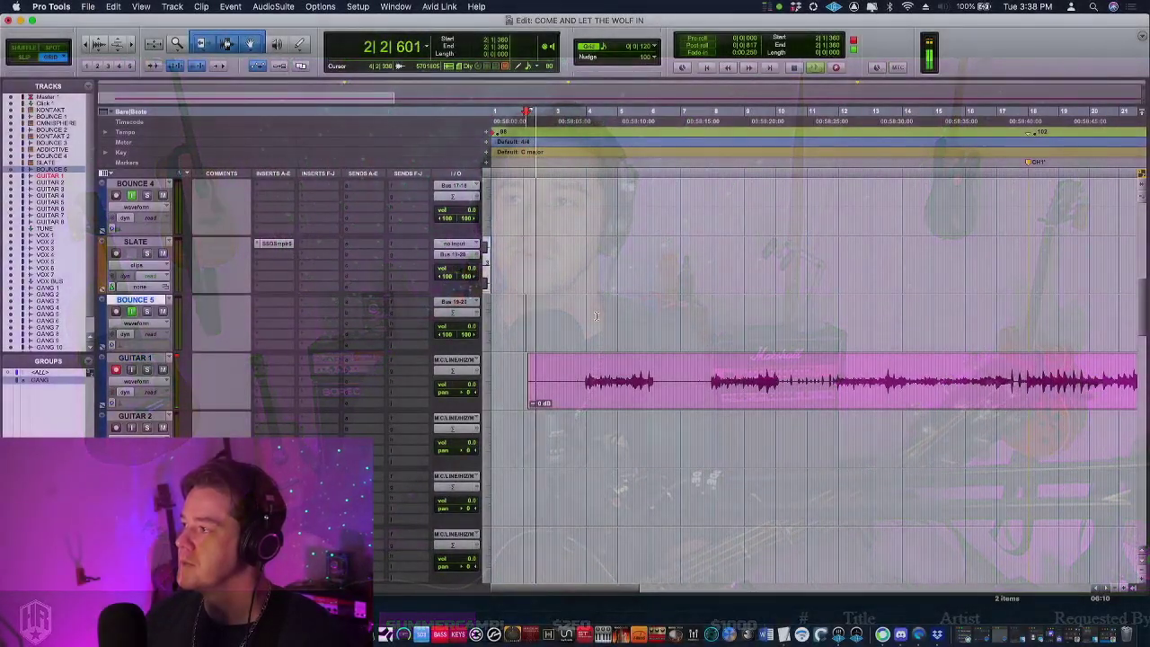
key(space)
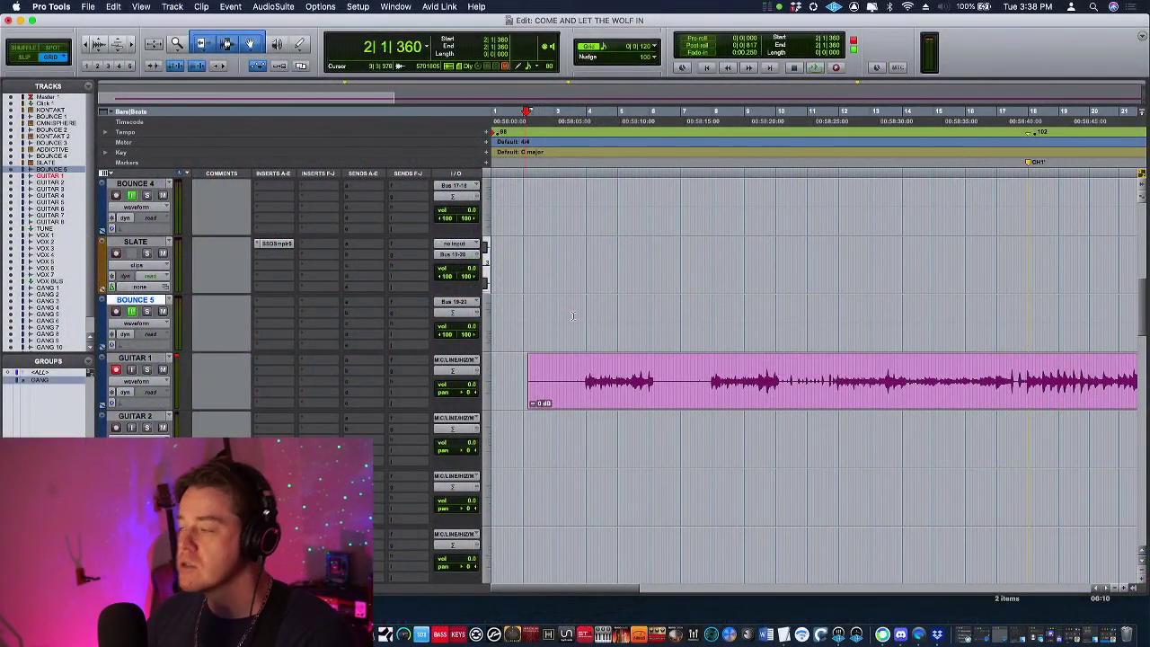
key(space)
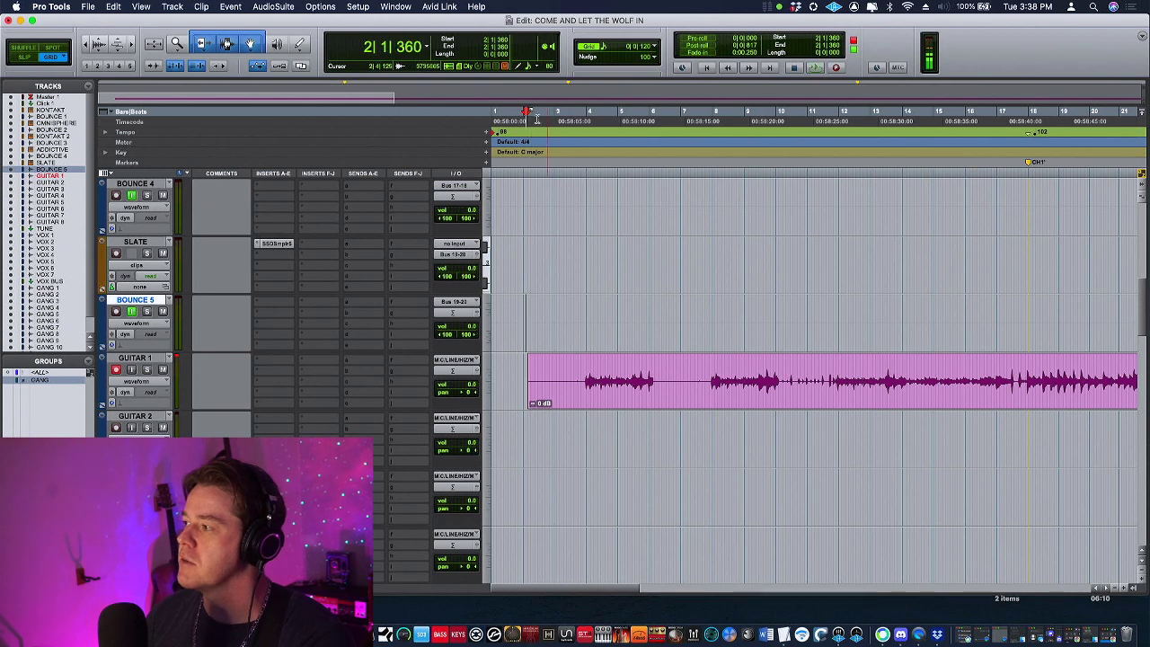
Step: Set the opening tempo to 100 BPM and re-record GUITAR 1 from the session start to about bar 19
double_click(493, 132)
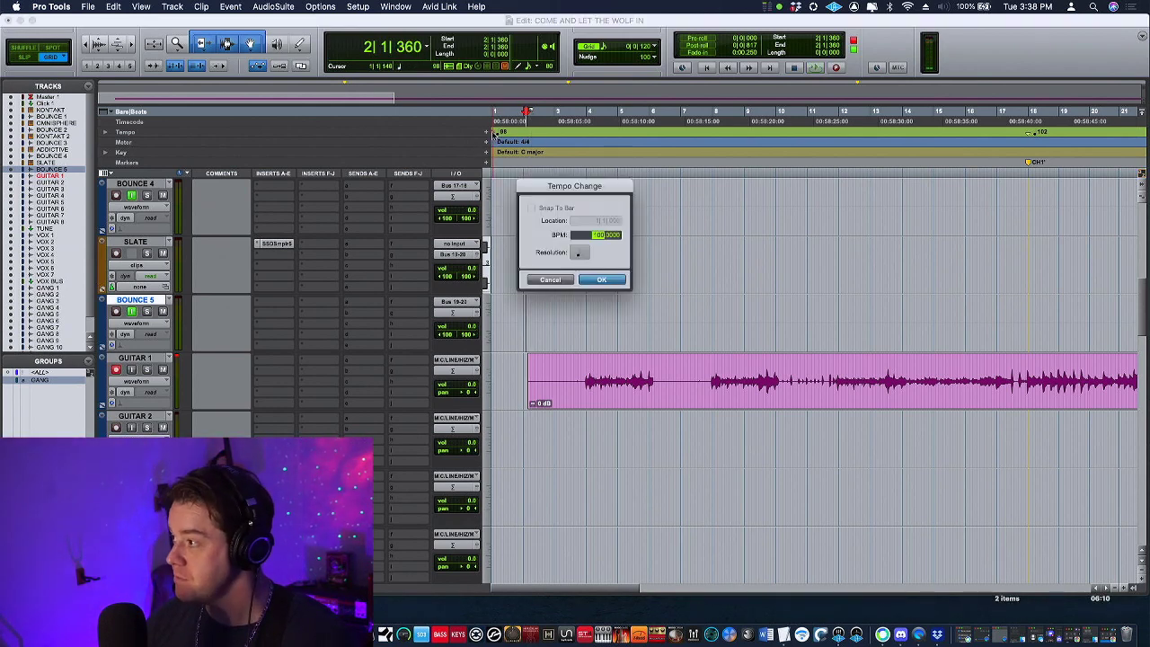
key(Return)
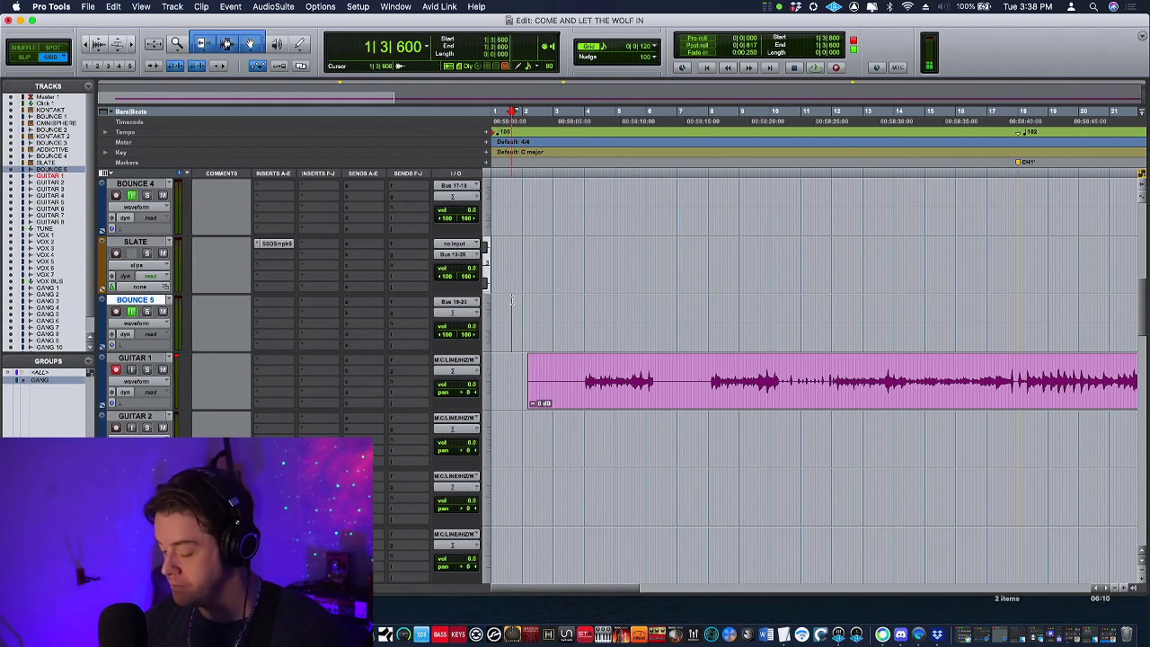
scroll(124, 234, up, 10)
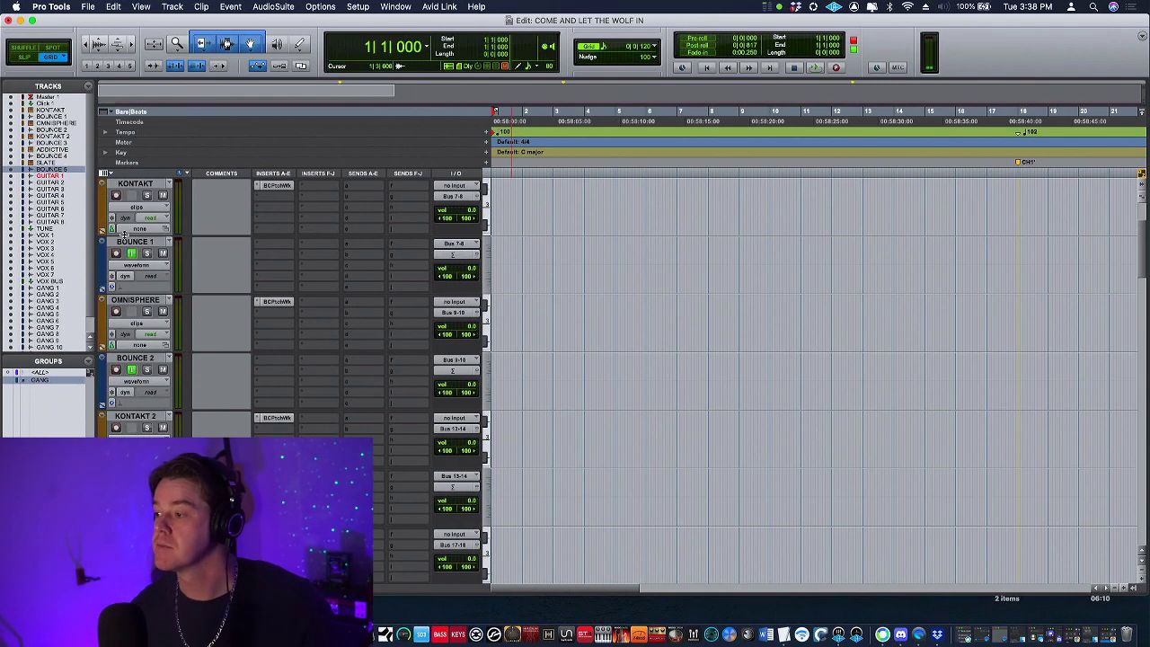
key(space)
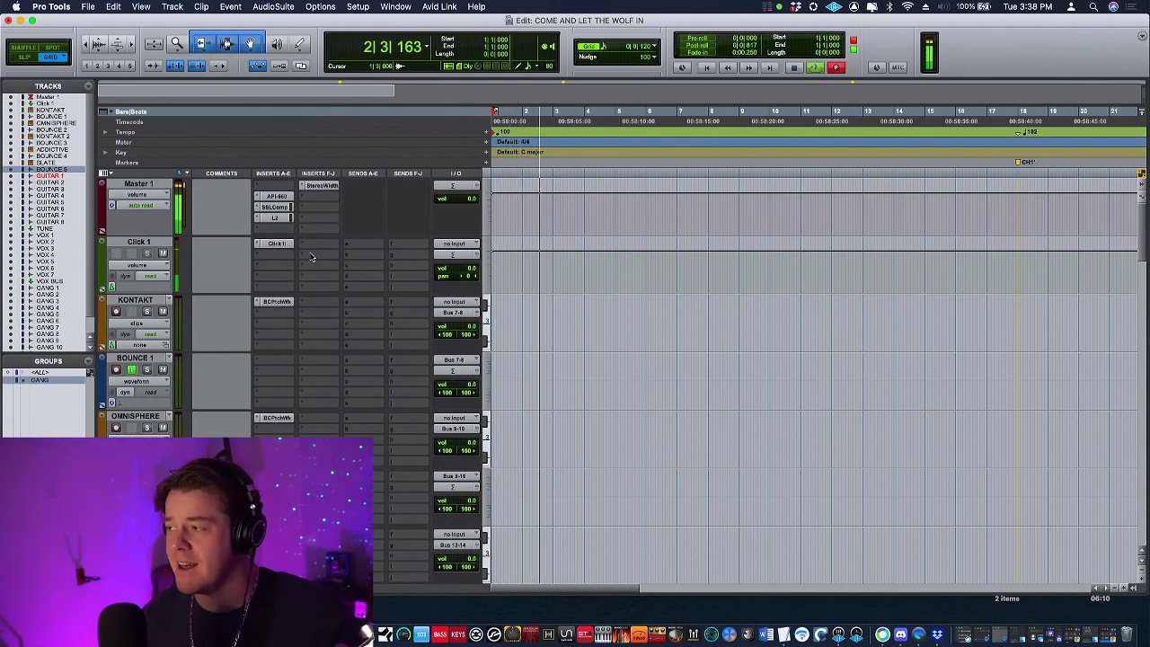
scroll(440, 274, down, 8)
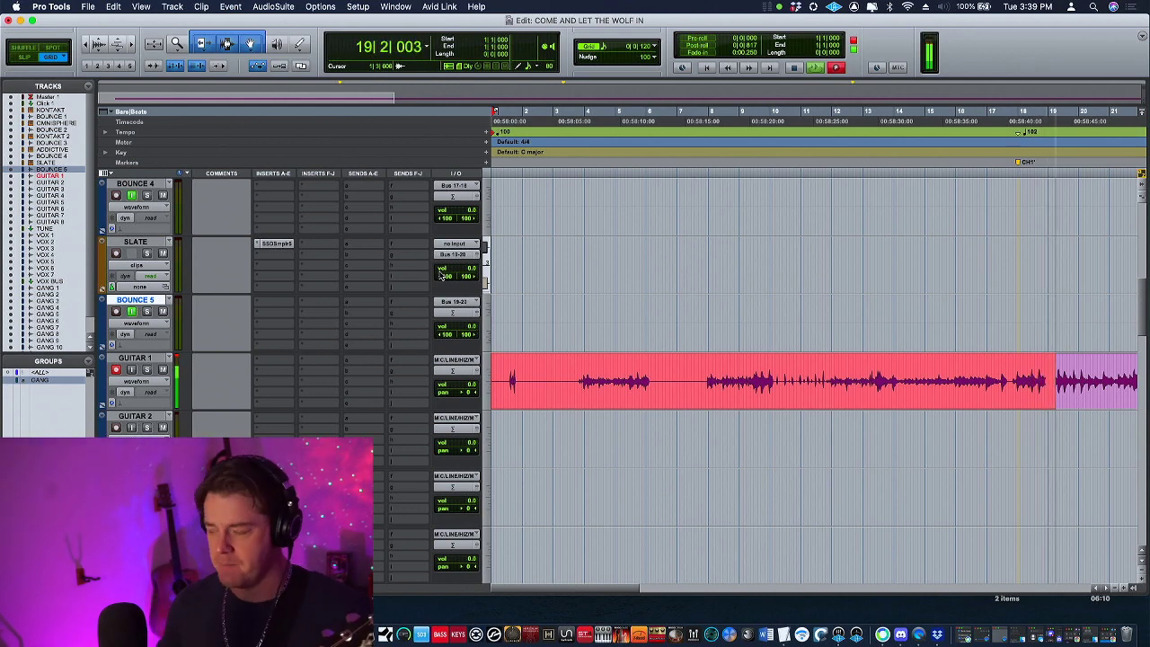
key(space)
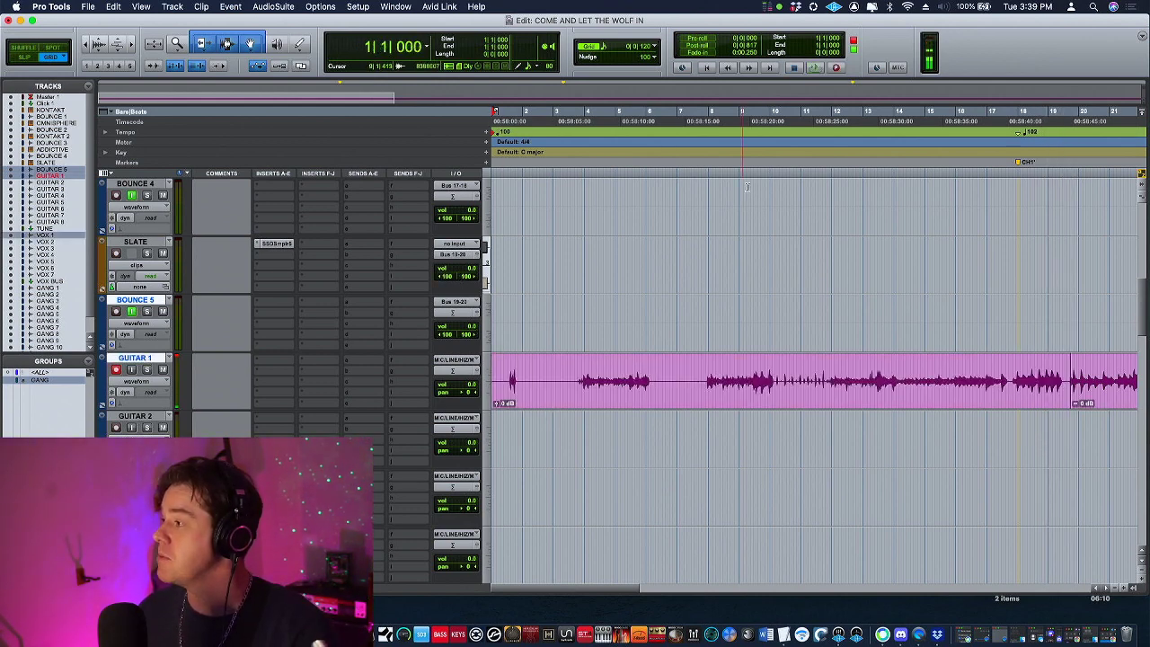
Step: Set the CH1 tempo to 106 BPM and punch in GUITAR 1 just before CH1, recording to about bar 22
double_click(1020, 135)
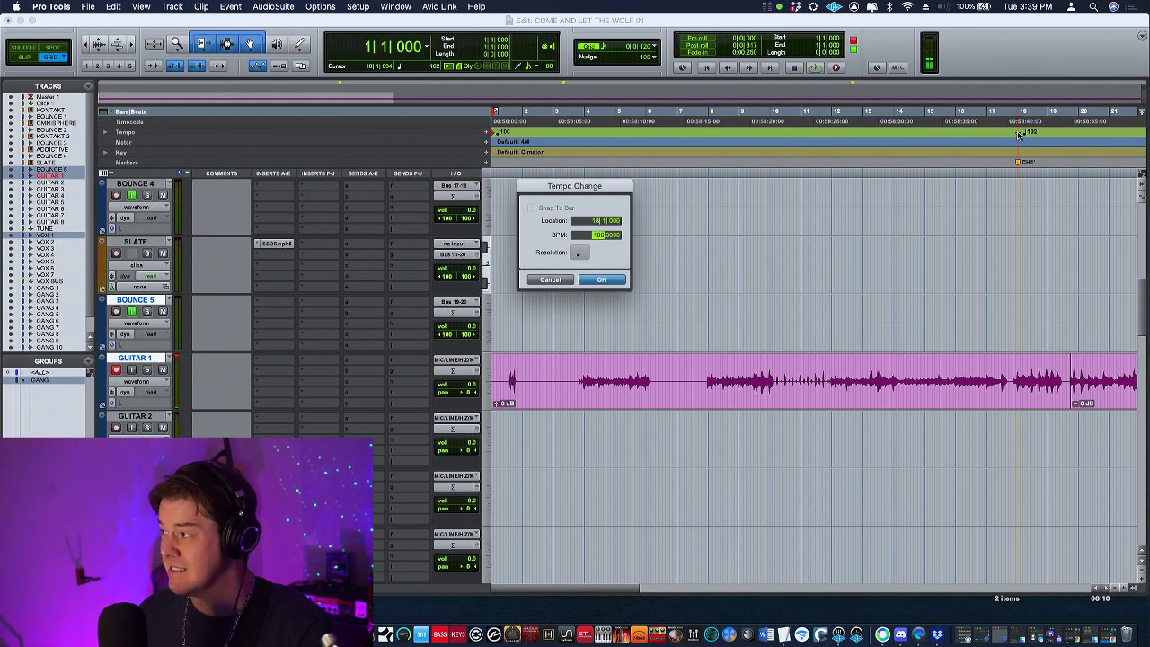
key(Return)
click(967, 186)
key(space)
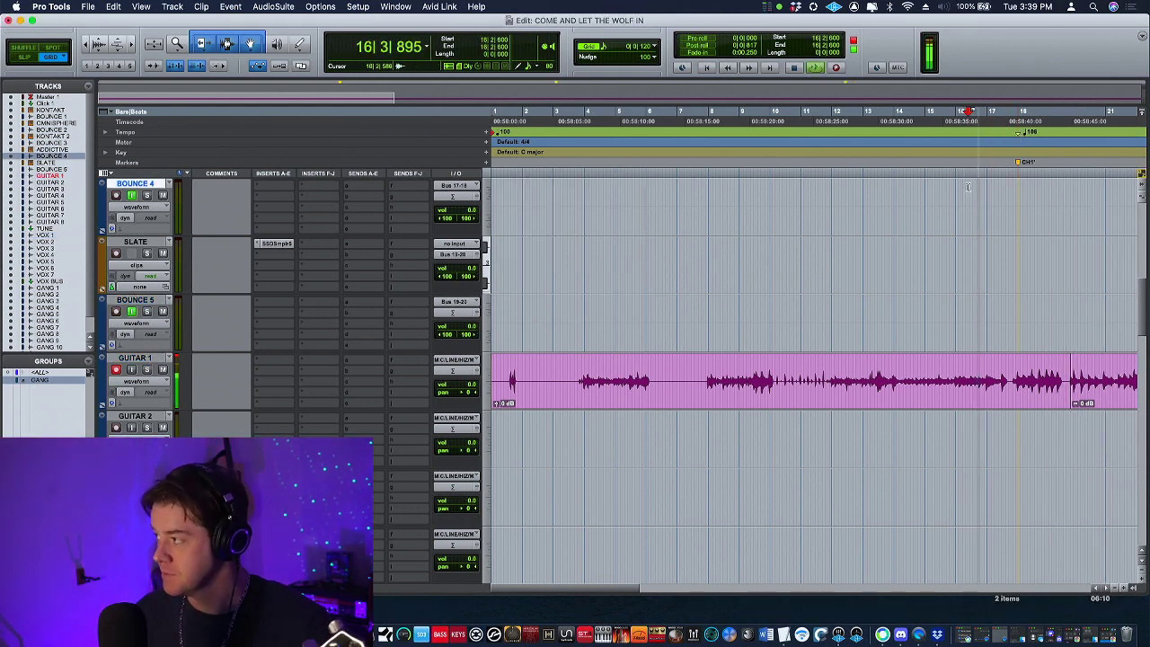
key(super+space)
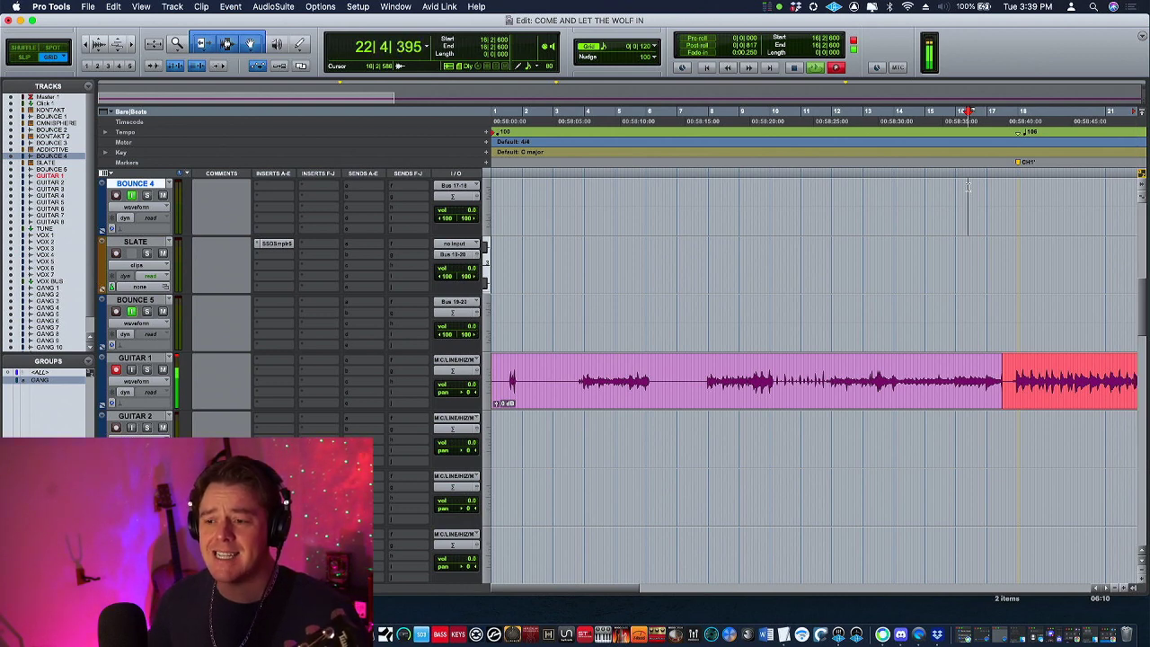
key(space)
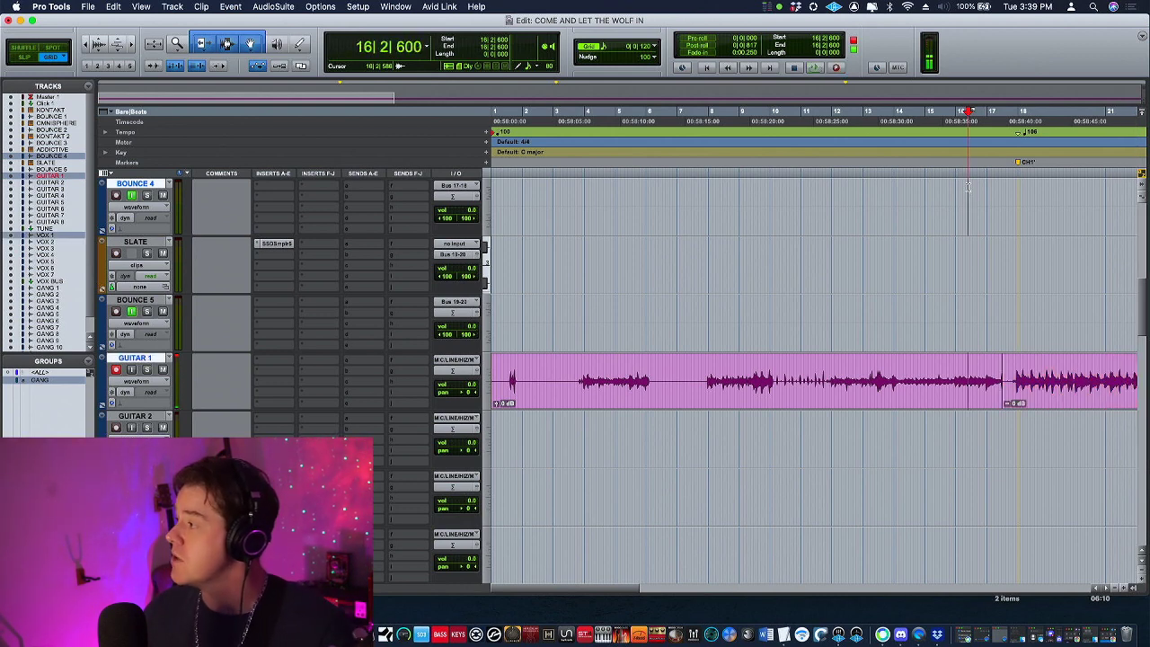
Step: Set the CH1 tempo to 104 BPM and punch in GUITAR 1 again just before CH1, recording to about bar 18
double_click(1020, 134)
text(1)
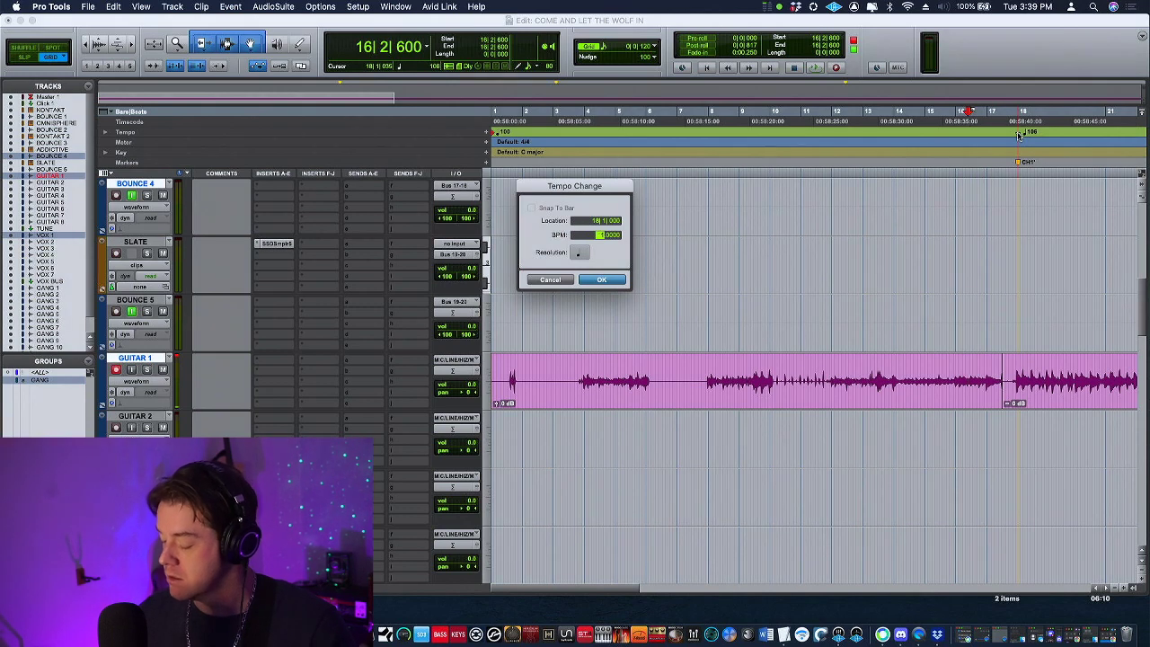
text(04)
key(Return)
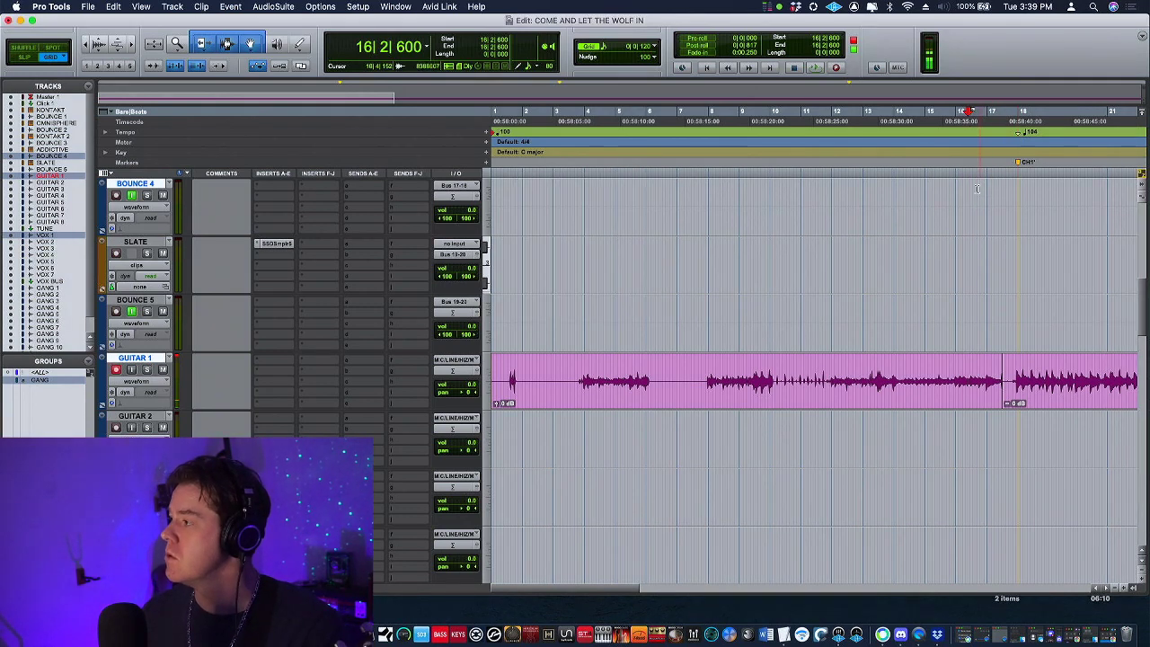
key(space)
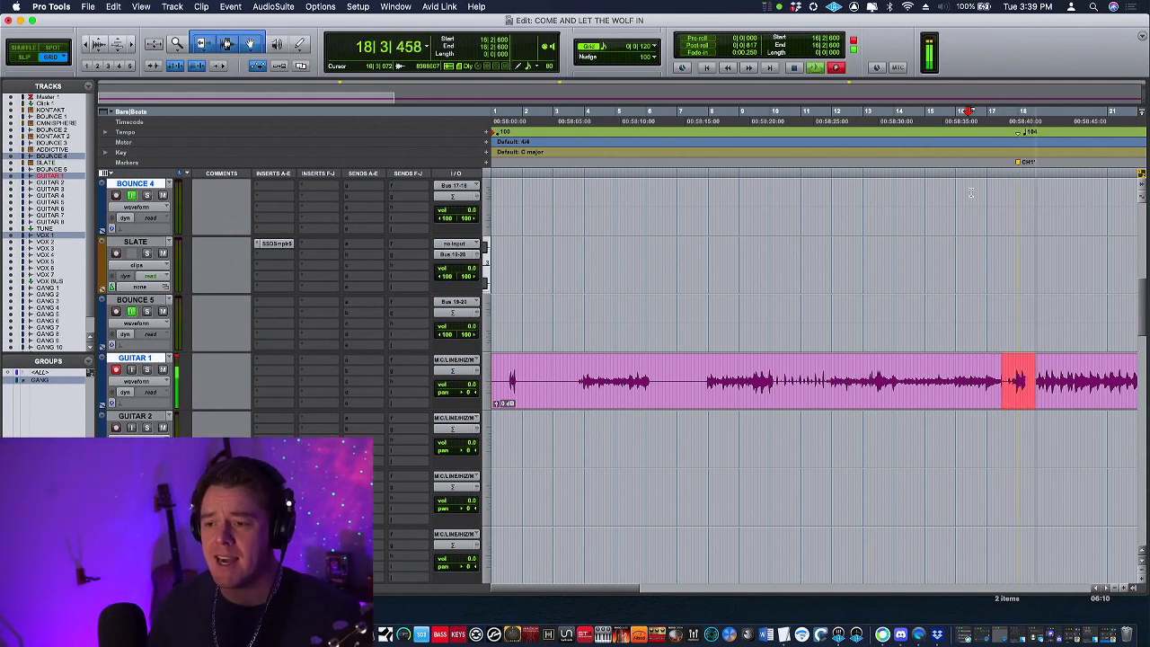
key(space)
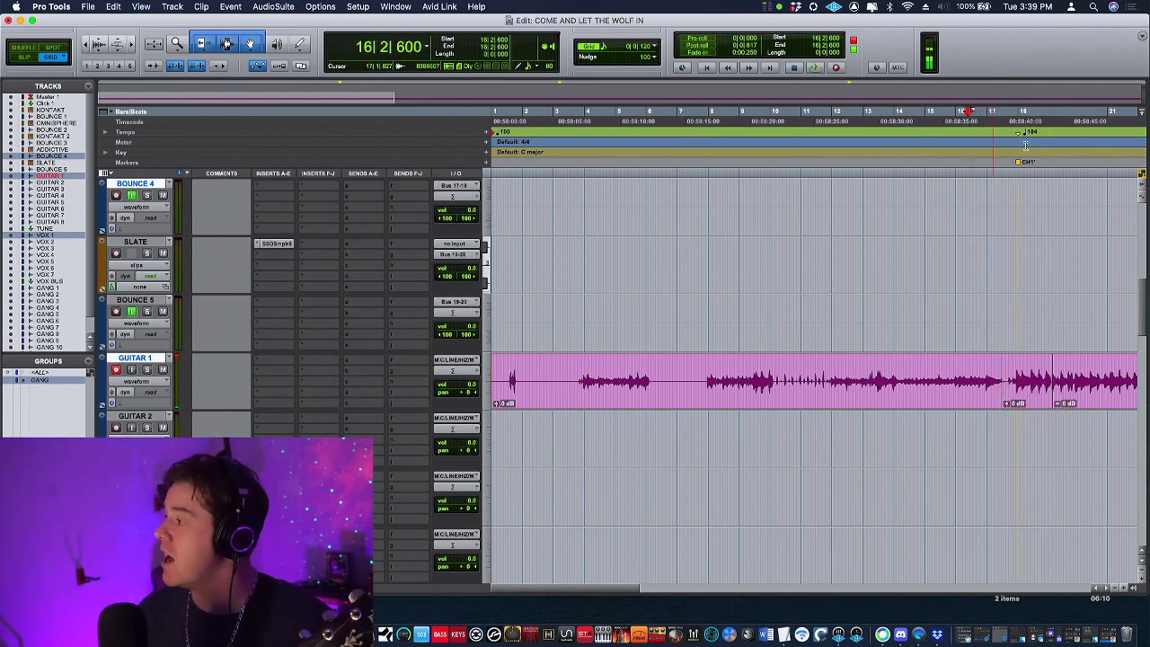
Step: Set the CH1 tempo to 105 BPM and punch in GUITAR 1 just before CH1, recording to about bar 38
double_click(1017, 133)
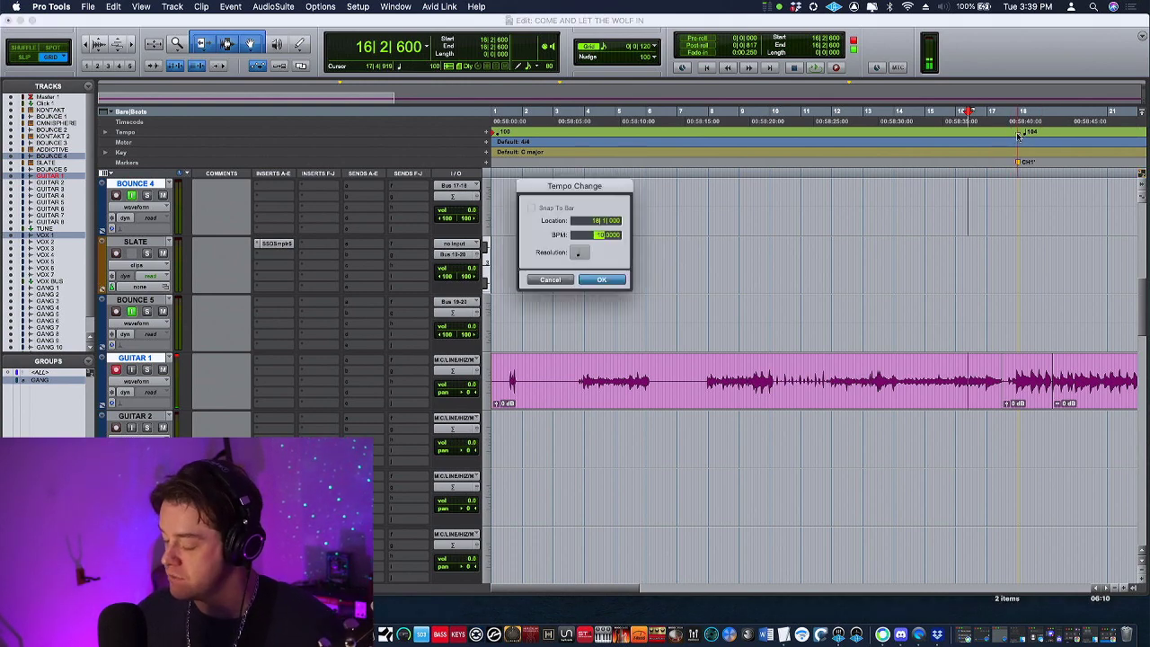
key(Return)
key(space)
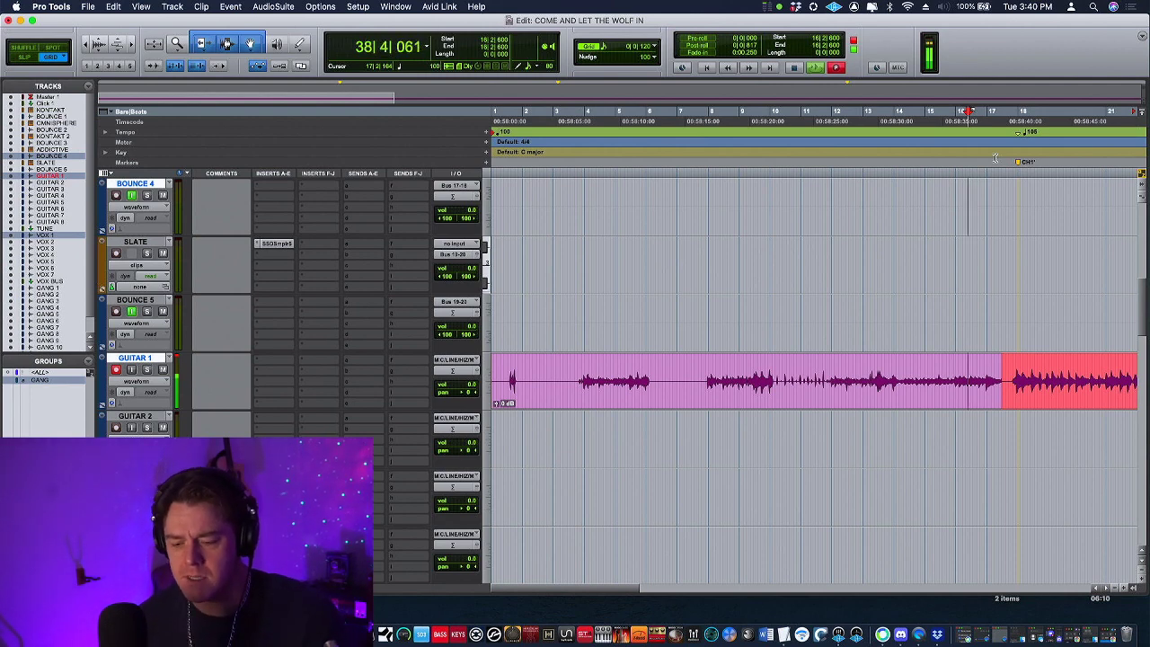
key(space)
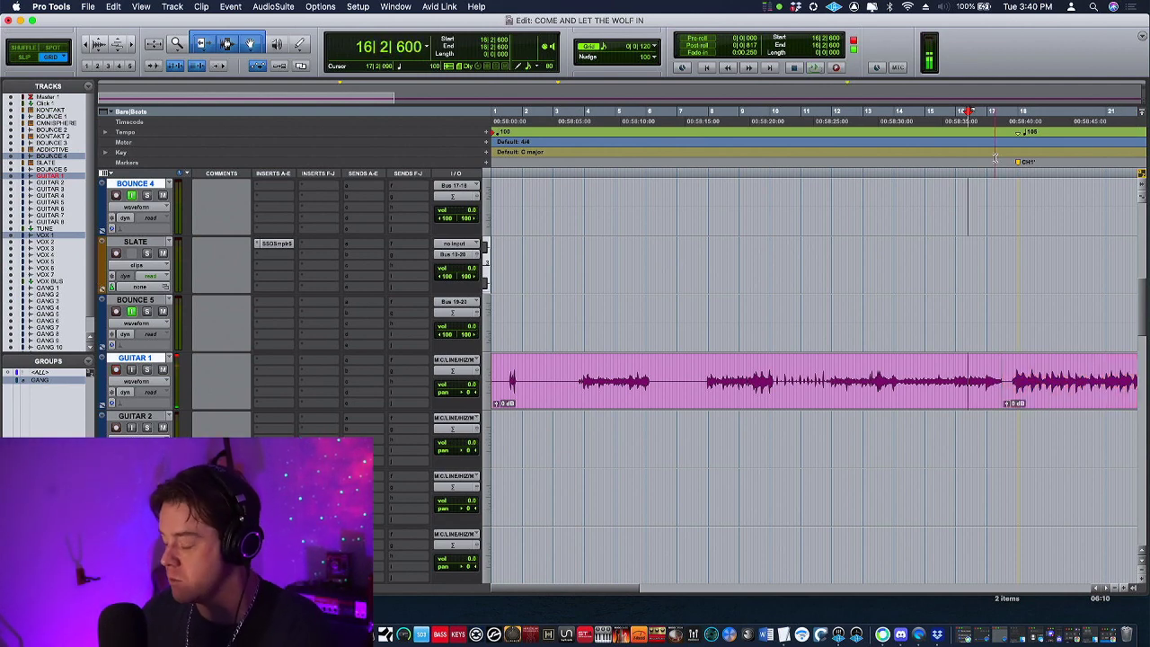
Step: Play from bar 31 and set the tempo change at bar 32, before RIFF 2, to 100 BPM
key(super+bracketleft)
key(super+bracketleft)
click(723, 190)
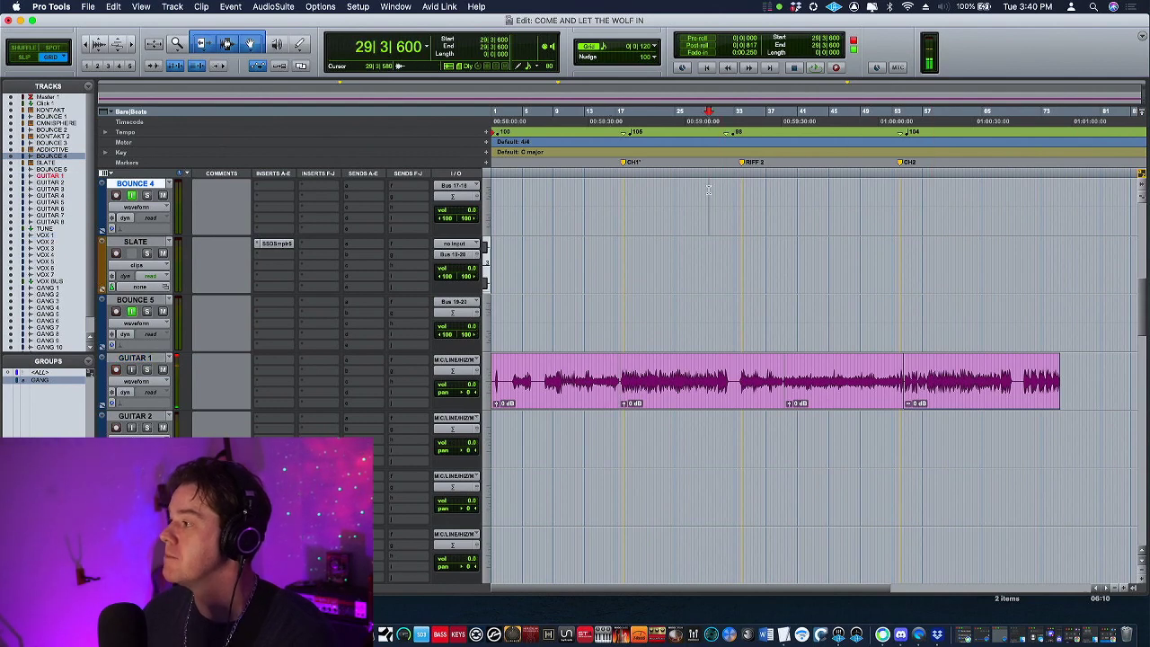
key(super+bracketright)
key(super+bracketright)
key(super+bracketright)
click(894, 180)
key(space)
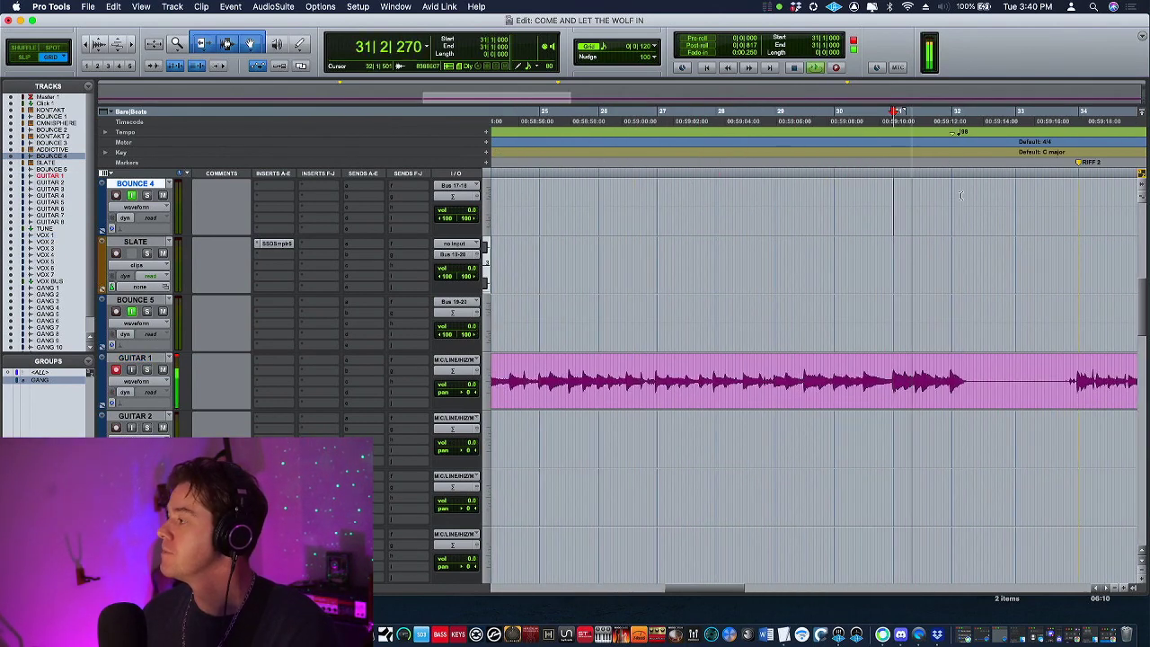
double_click(955, 135)
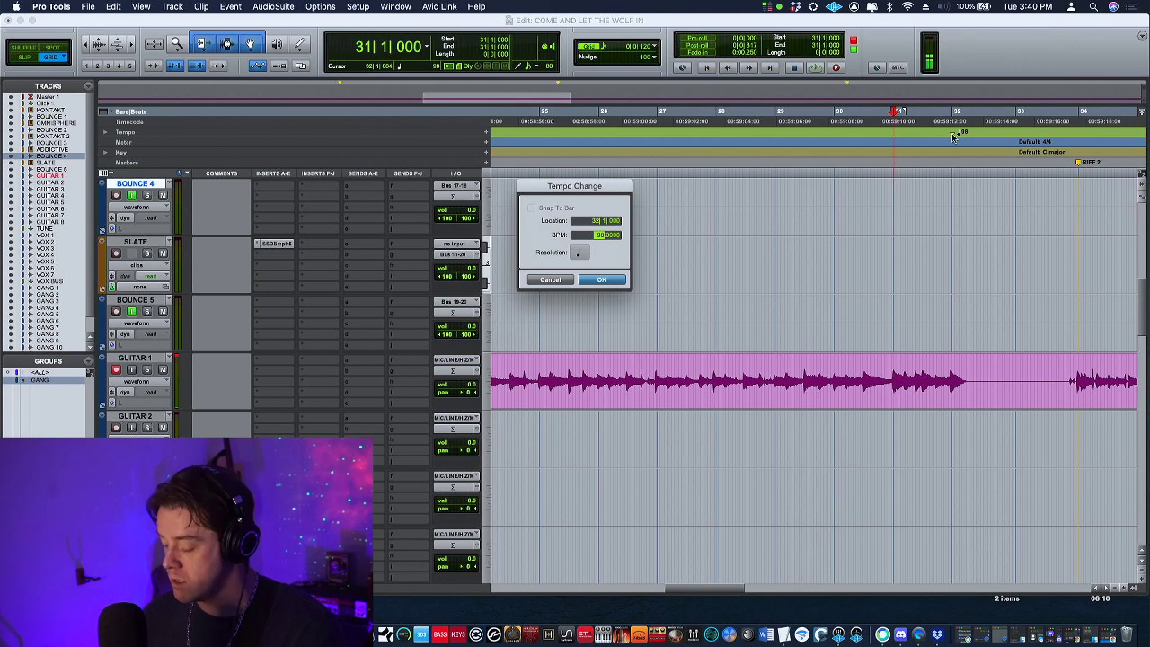
key(Return)
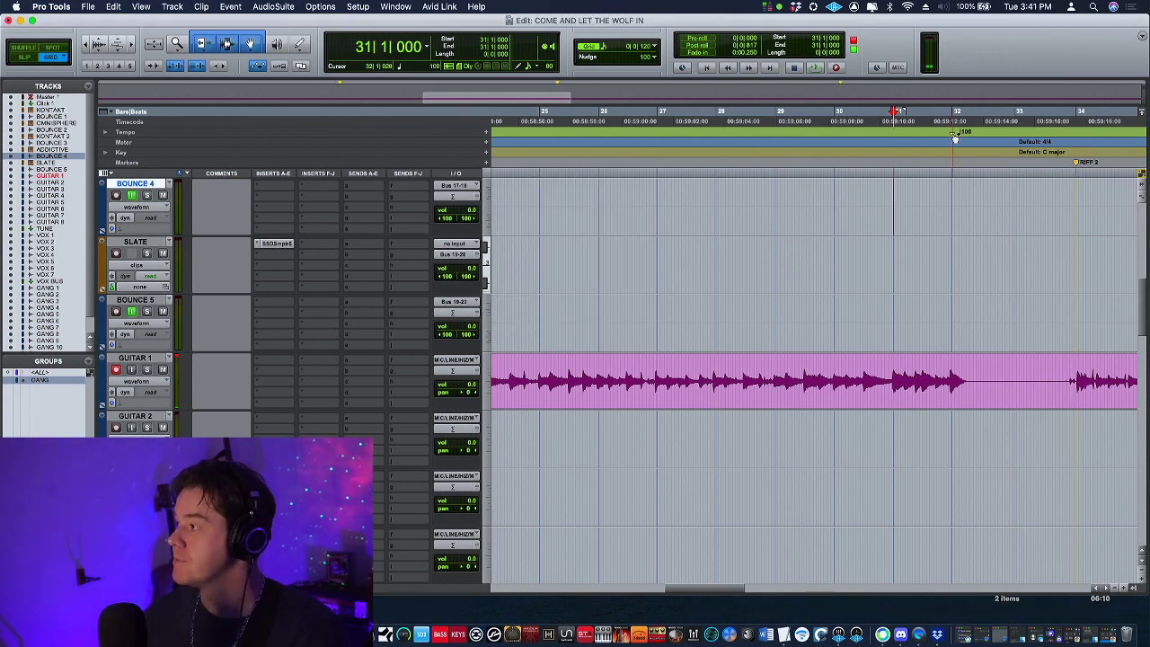
Step: Play from bar 30 and punch in GUITAR 1 just after bar 32, recording to about bar 53
click(871, 193)
key(space)
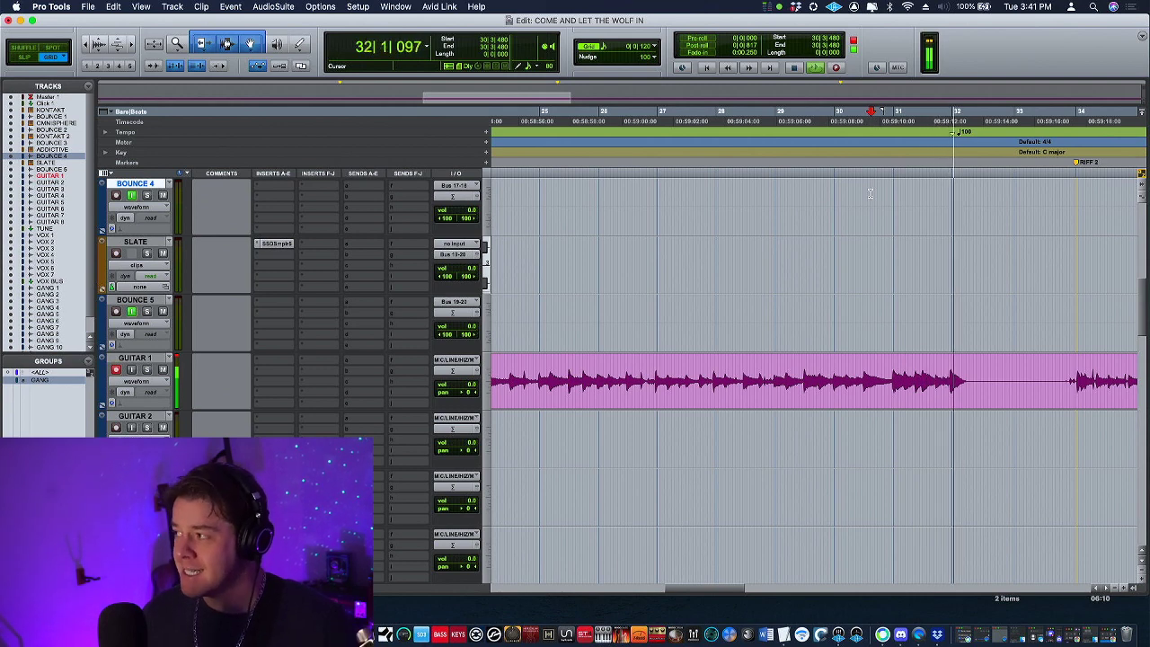
key(F12)
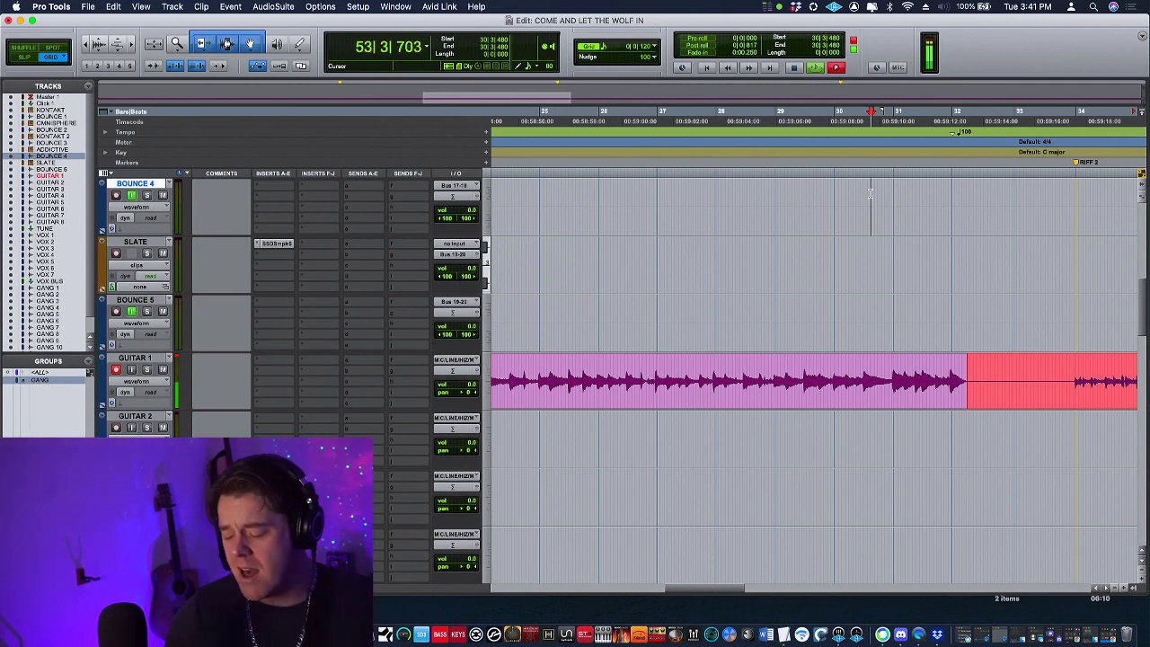
key(space)
Step: Place the playback start in bar 53 and set the CH2 tempo to 106 BPM
key(r)
key(r)
key(r)
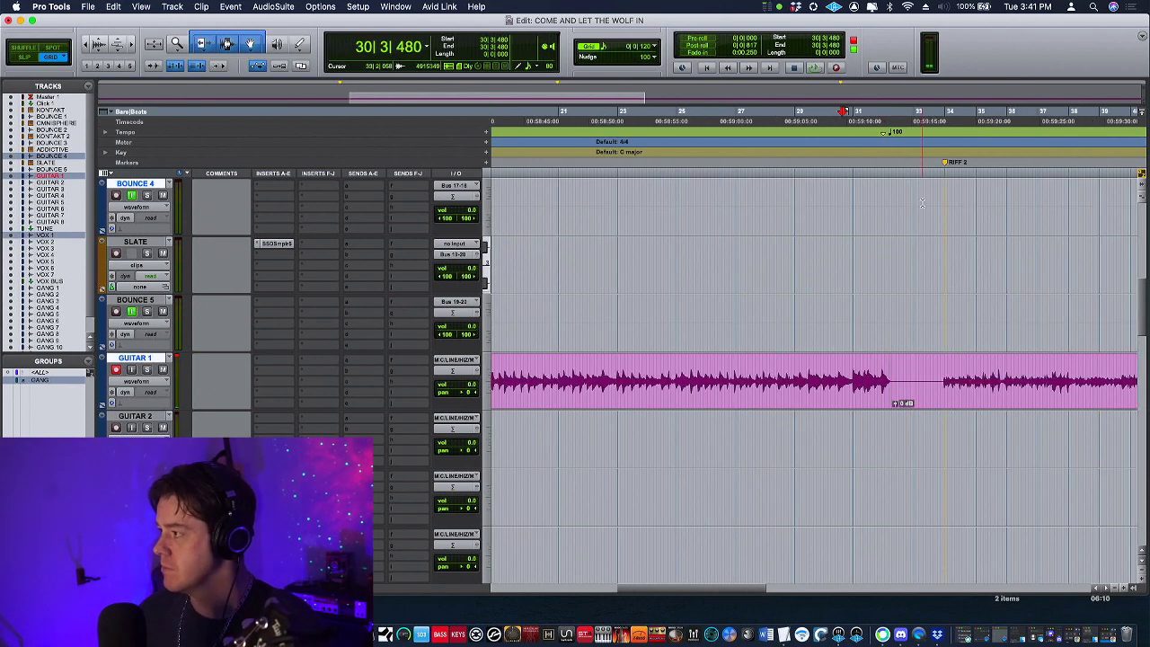
click(889, 256)
key(t)
key(t)
key(t)
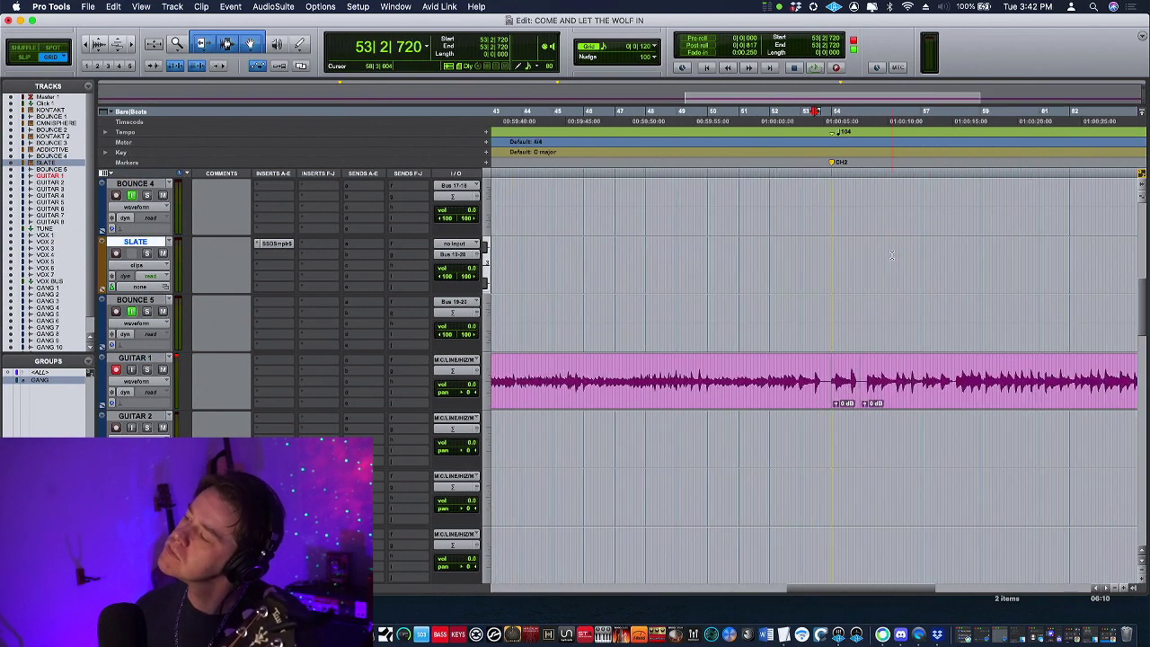
key(r)
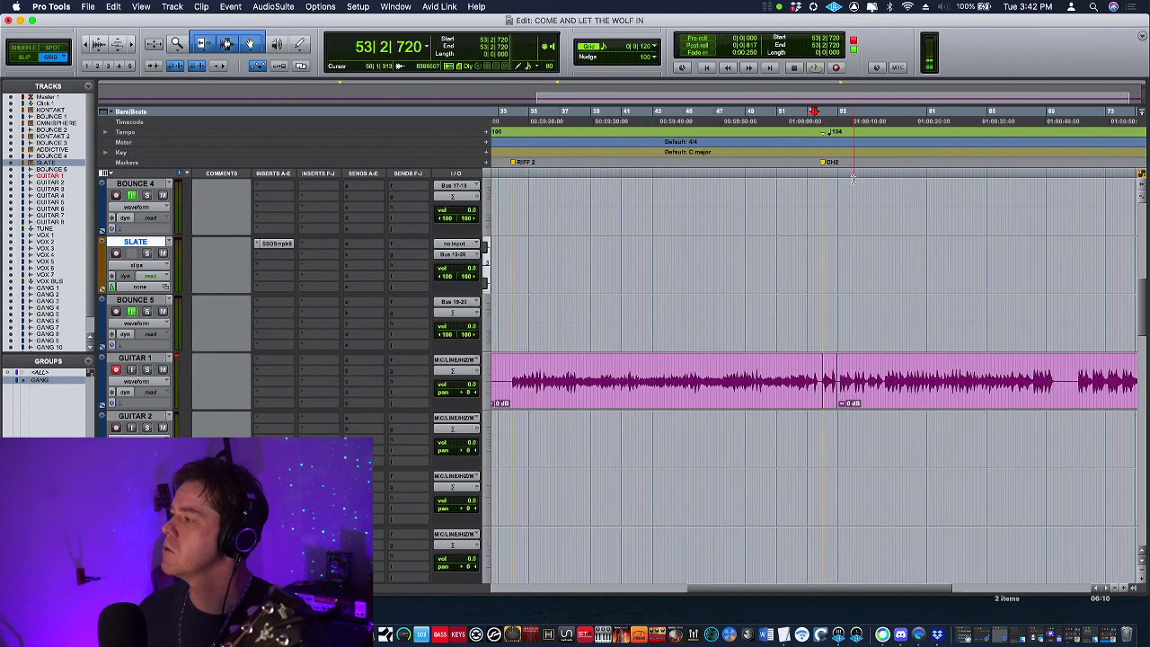
key(r)
key(t)
key(t)
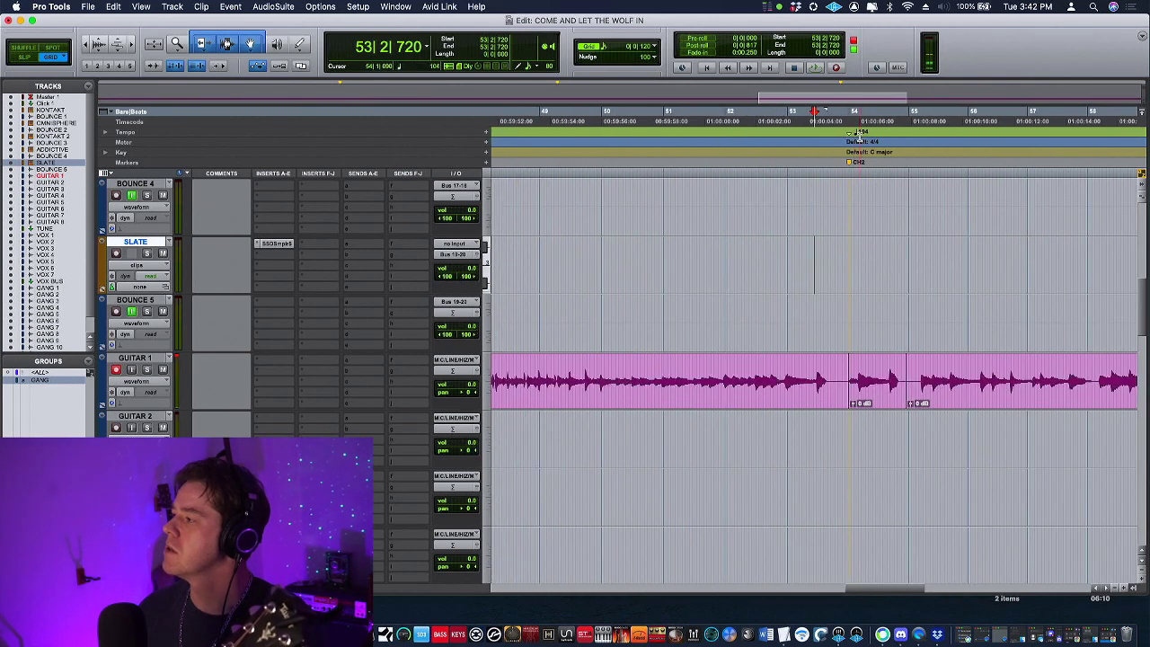
double_click(849, 135)
text(106.0000)
key(Return)
Step: Play from late in bar 52 and punch in GUITAR 1 just before CH2, recording to about bar 74
key(space)
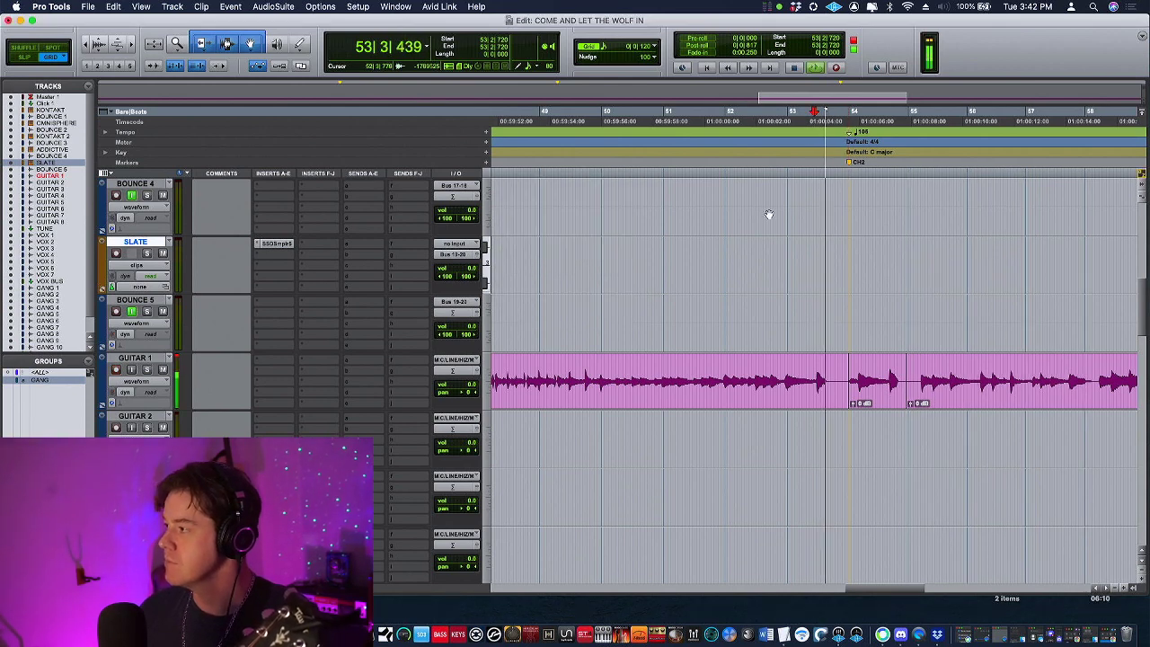
click(777, 199)
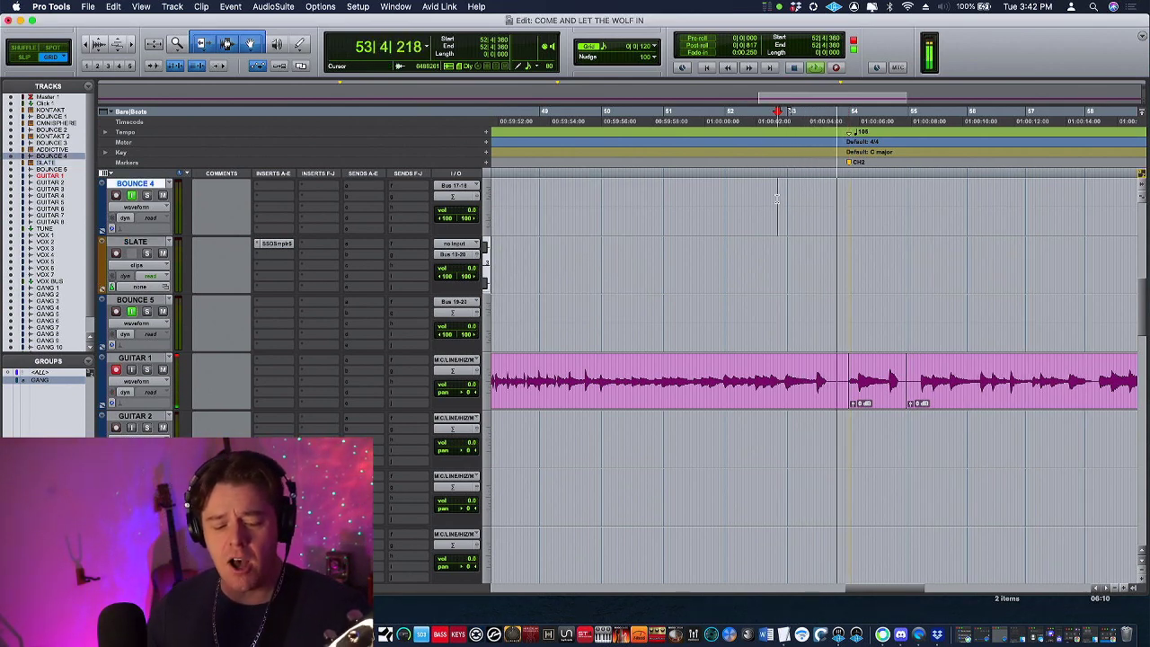
key(super+space)
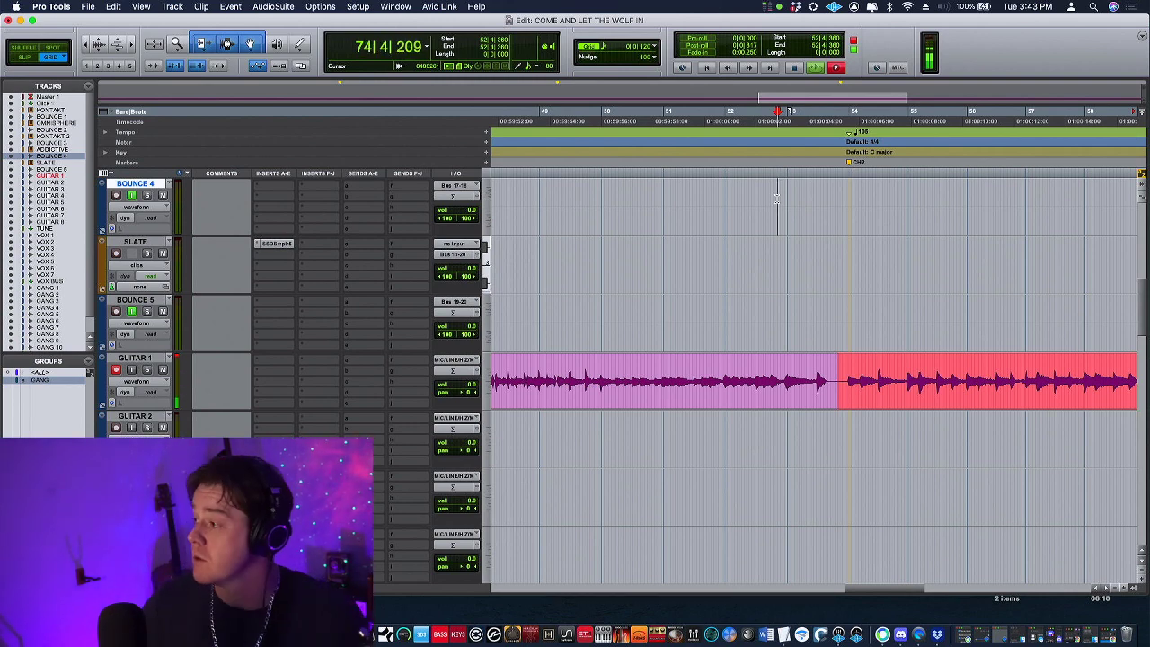
key(space)
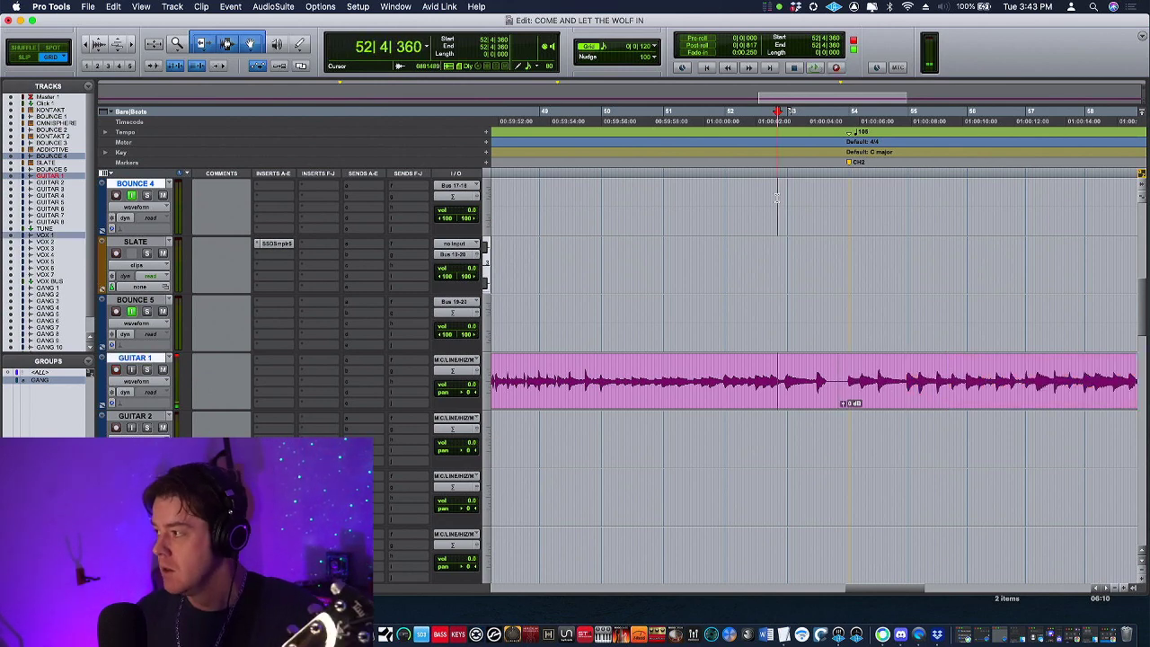
Step: Mute the Click 1 track and play the song back from the beginning
key(Return)
key(space)
scroll(514, 232, up, 10)
click(163, 253)
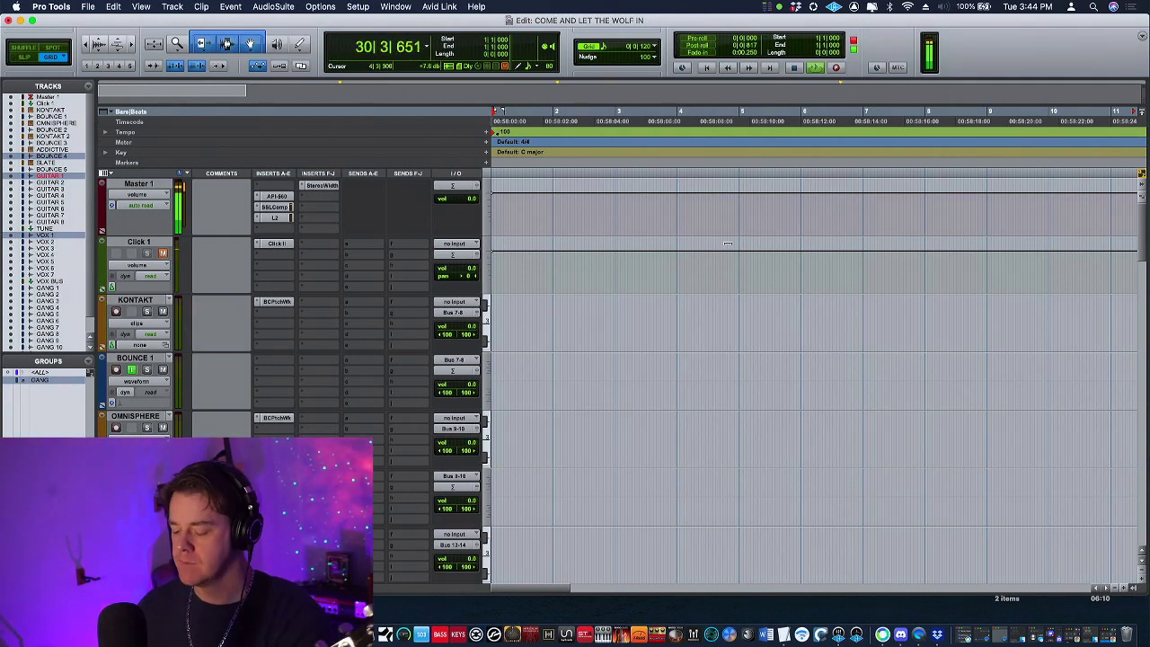
alt+scroll(893, 278, down, 5)
scroll(898, 296, down, 10)
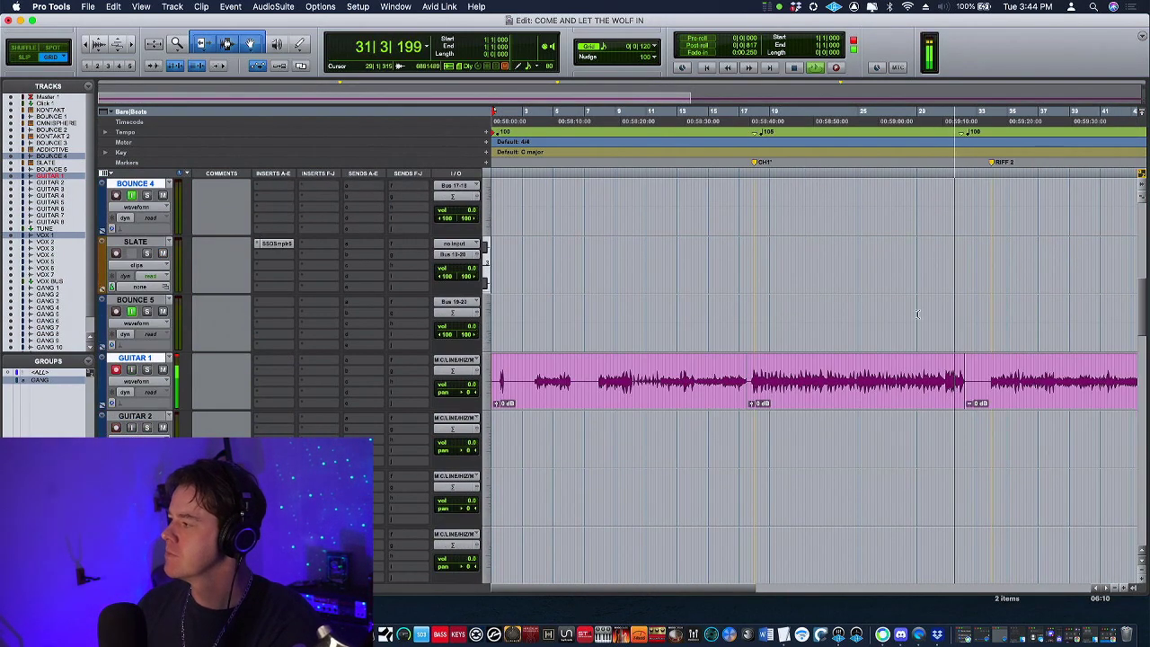
Step: Check the transition into RIFF 2 on GUITAR 1 during playback, placing the playback start late in bar 30
click(917, 314)
scroll(917, 314, up, 6)
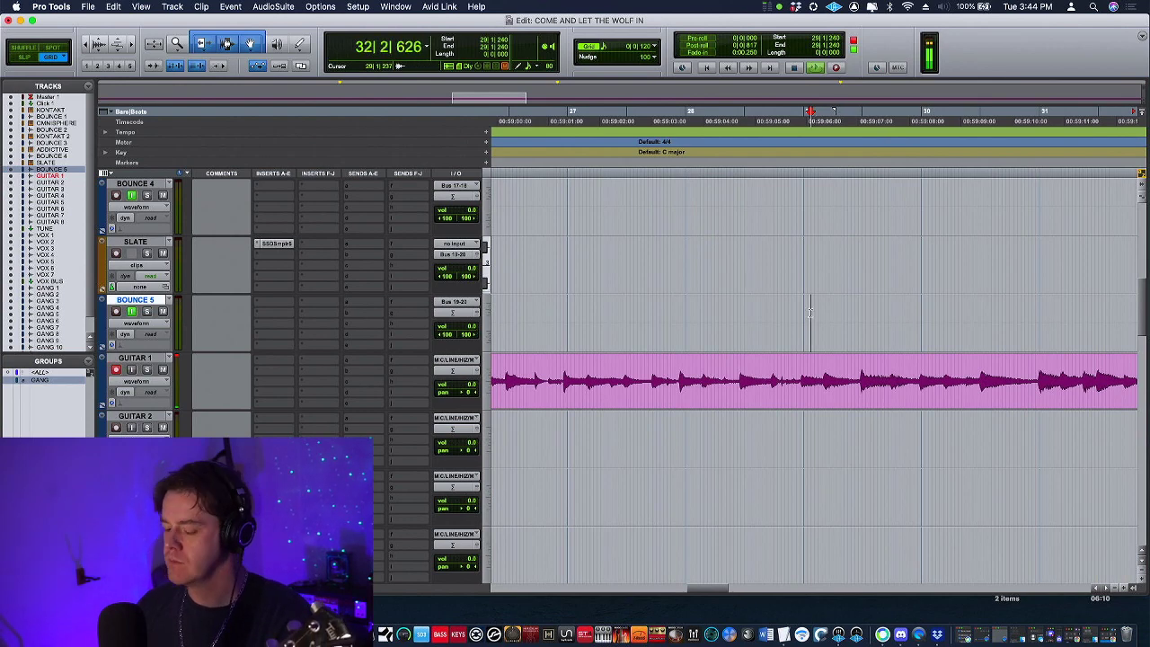
scroll(809, 312, down, 2)
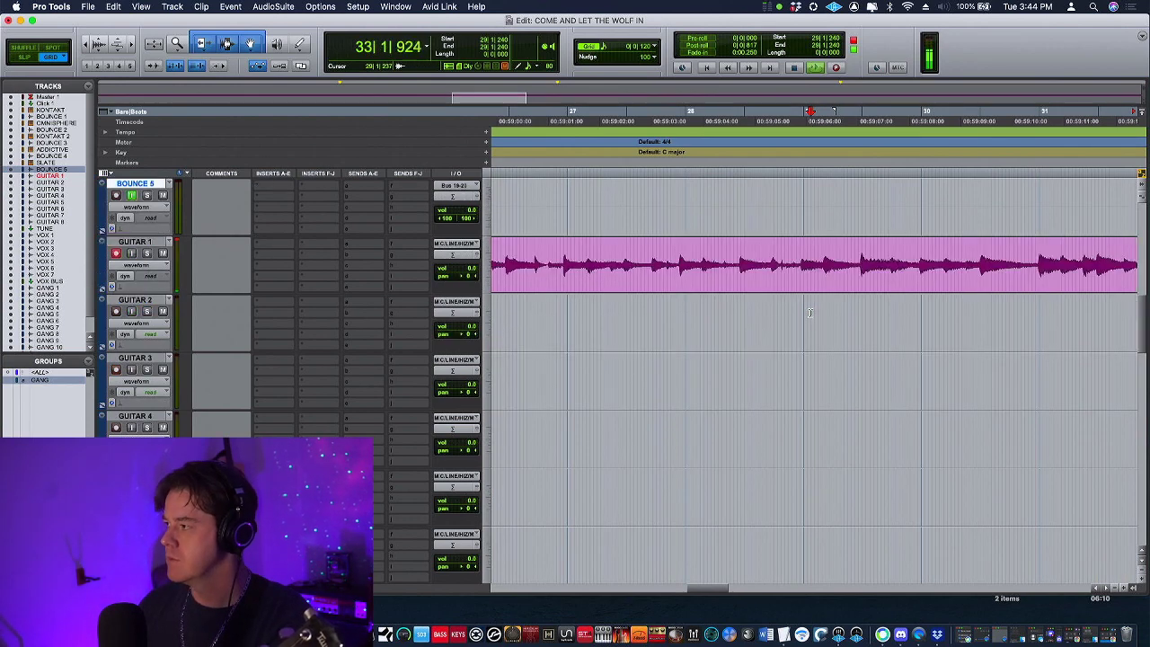
scroll(889, 337, up, 3)
alt+scroll(895, 341, down, 3)
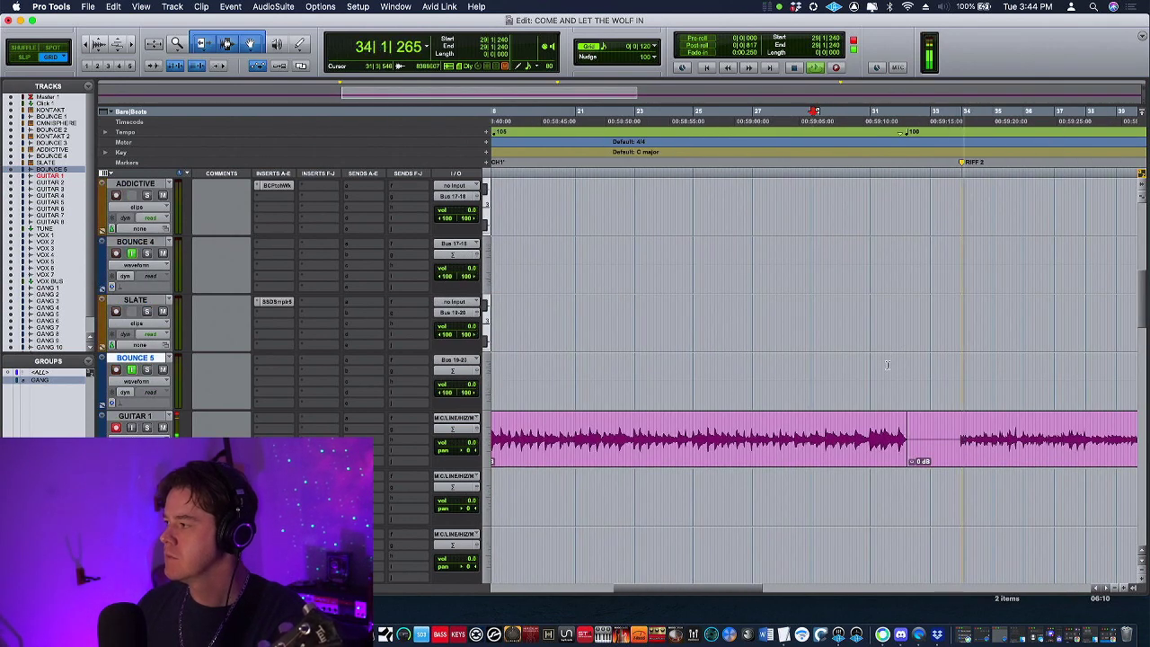
alt+scroll(876, 367, up, 4)
click(787, 368)
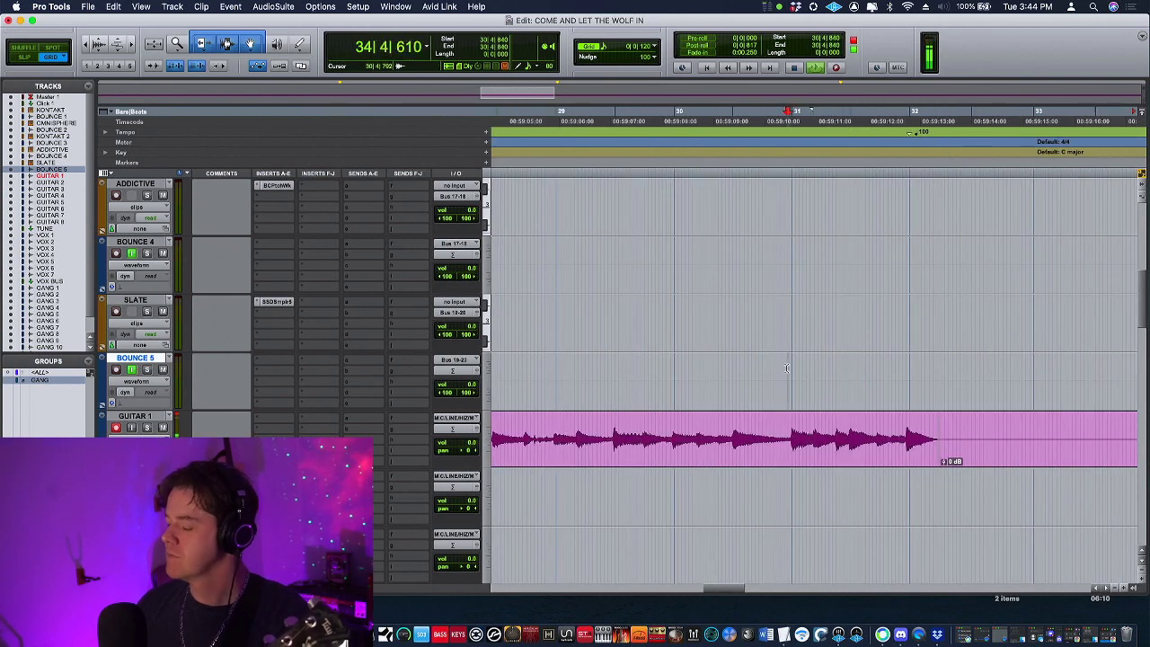
Step: Stop playback and move the 100 BPM tempo change from bar 32 to the RIFF 2 marker at bar 34
alt+scroll(787, 367, down, 2)
alt+scroll(866, 270, down, 2)
alt+scroll(840, 229, up, 4)
key(space)
drag(819, 136, 1056, 151)
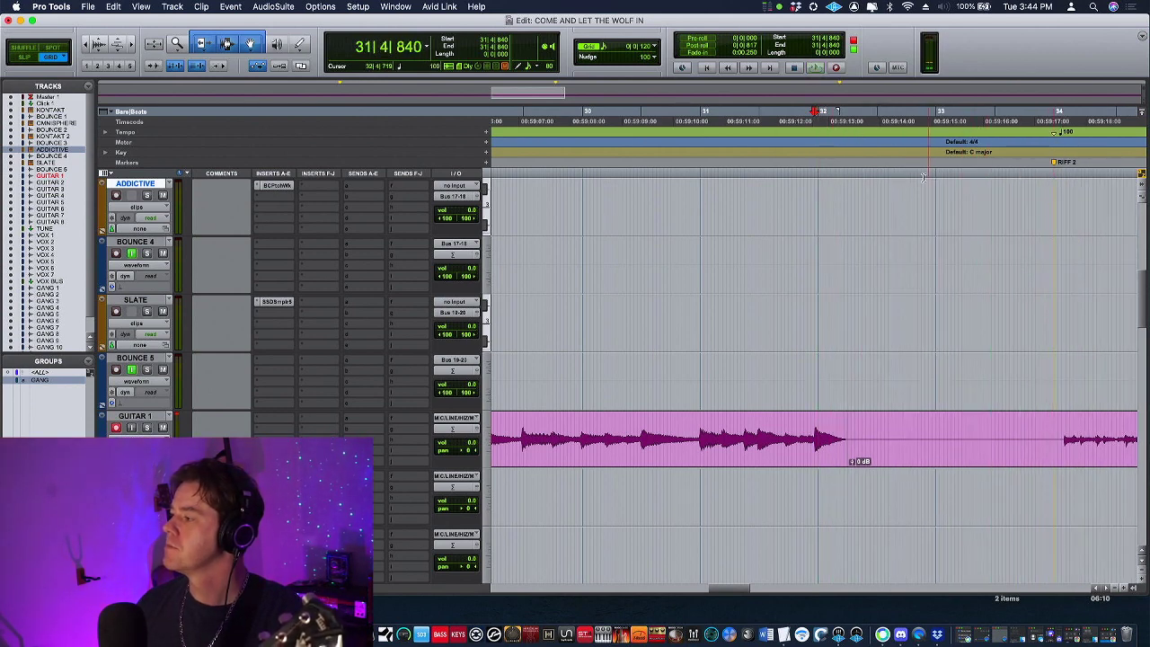
Step: Play from late in bar 22 and try punching in GUITAR 1 during bar 25, recording to about bar 30
click(562, 199)
scroll(562, 200, down, 2)
click(545, 199)
key(space)
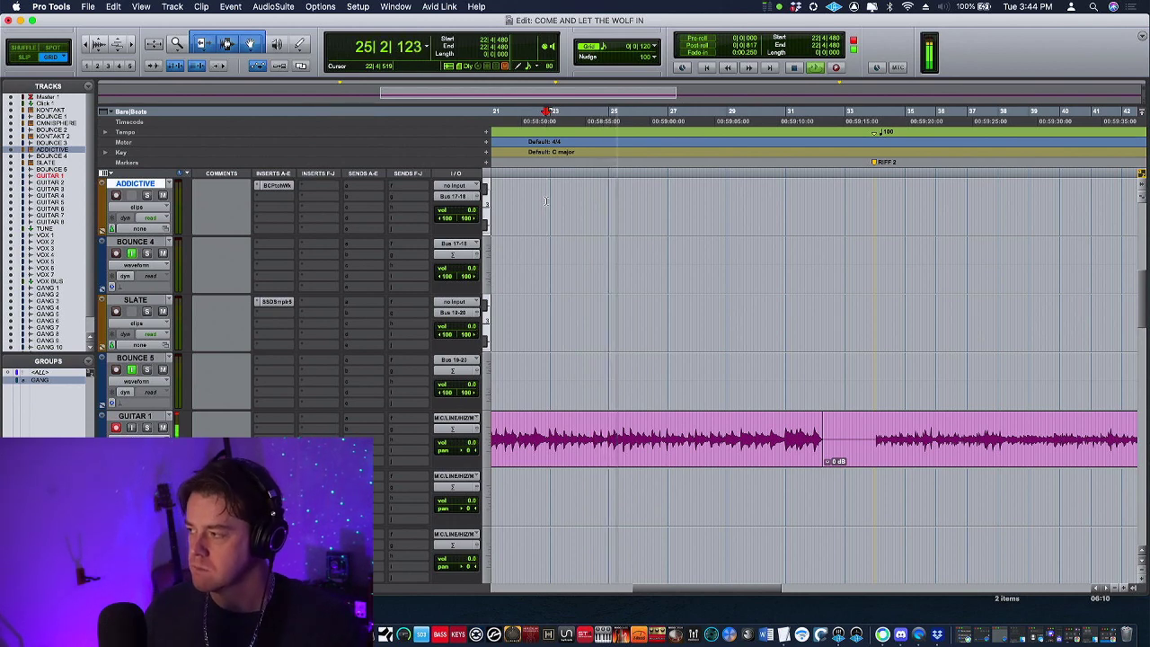
key(super+space)
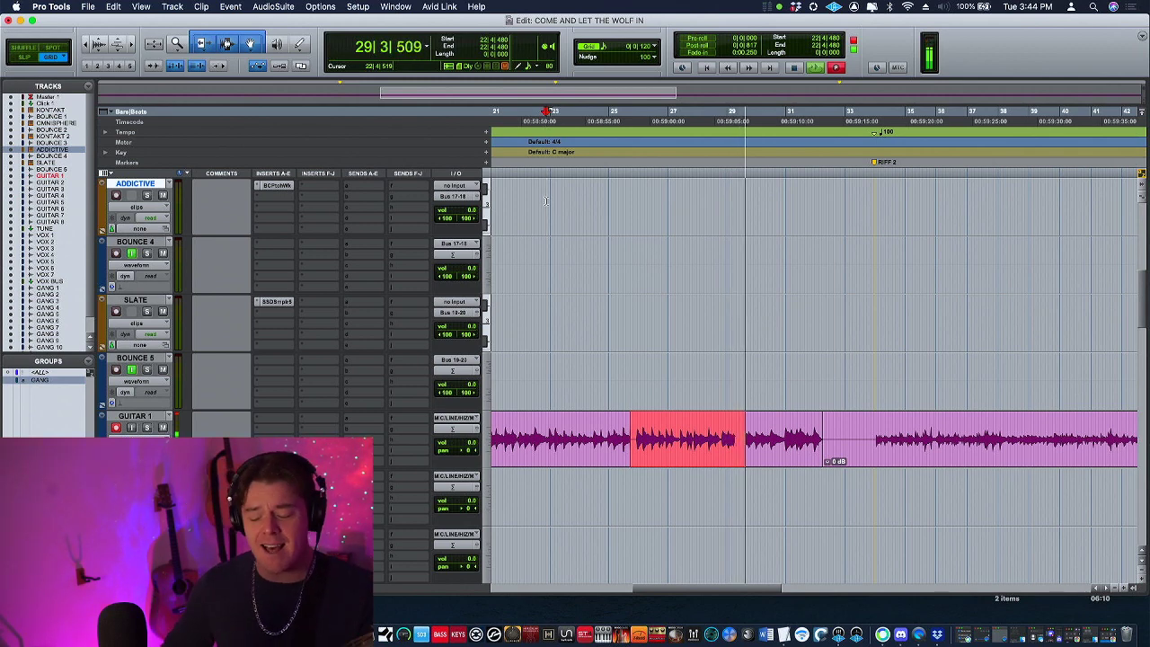
key(space)
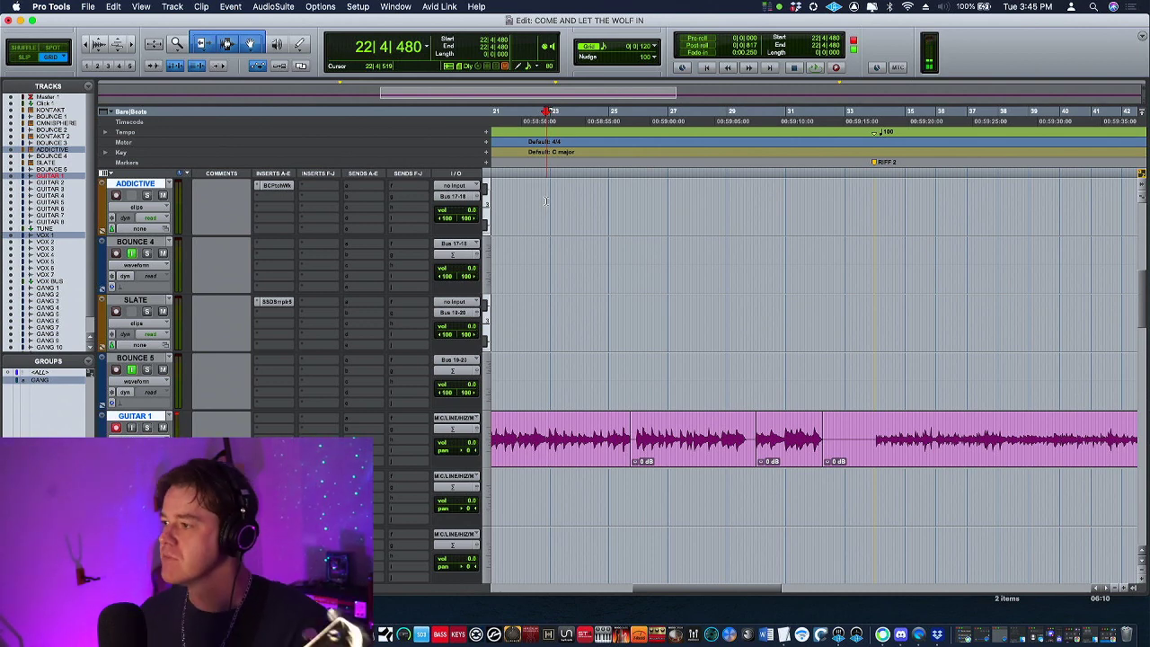
Step: Play from late in bar 22 again and retry the GUITAR 1 punch-in during bar 25, recording past bar 31
scroll(355, 250, up, 5)
scroll(355, 249, up, 4)
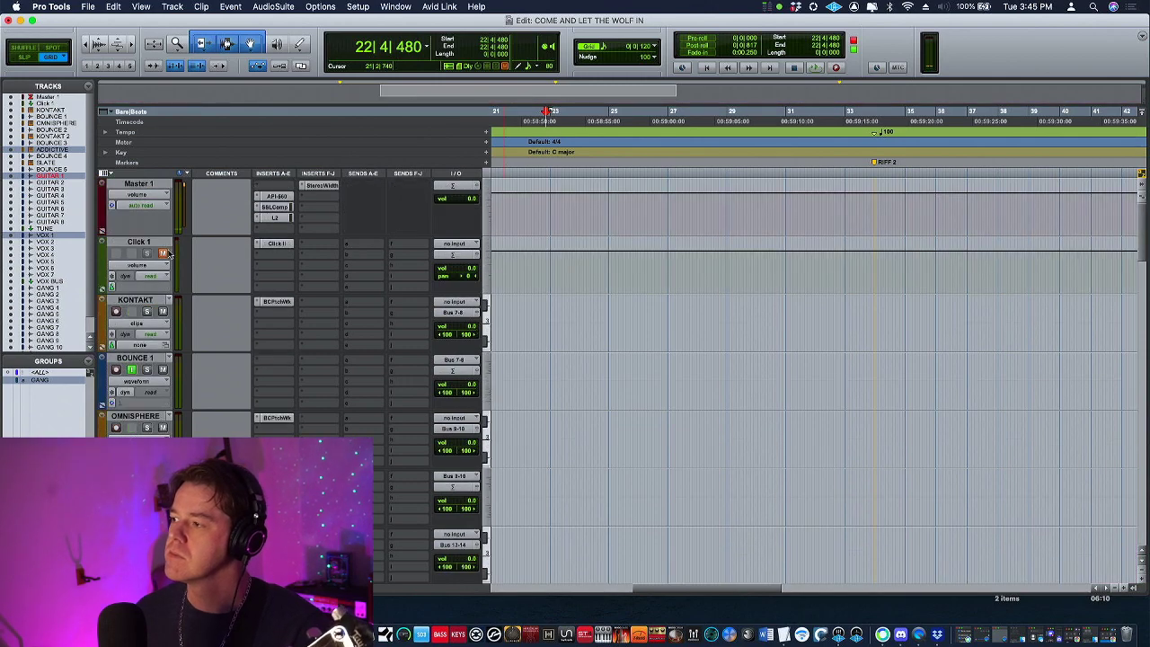
key(space)
scroll(677, 272, down, 9)
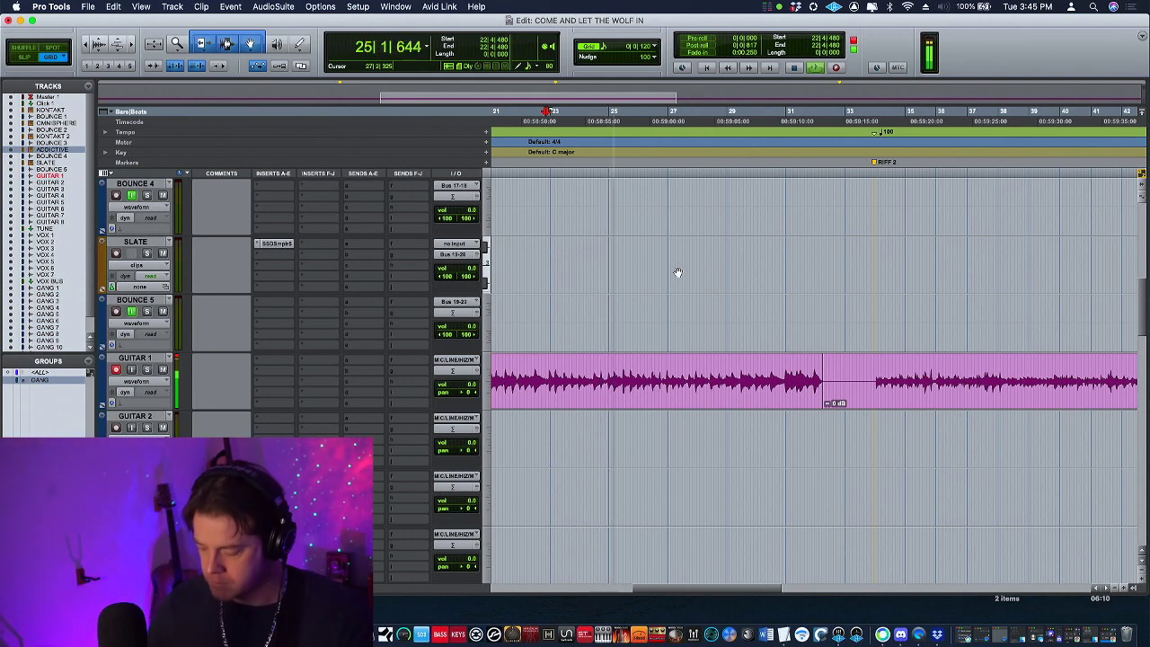
key(super+space)
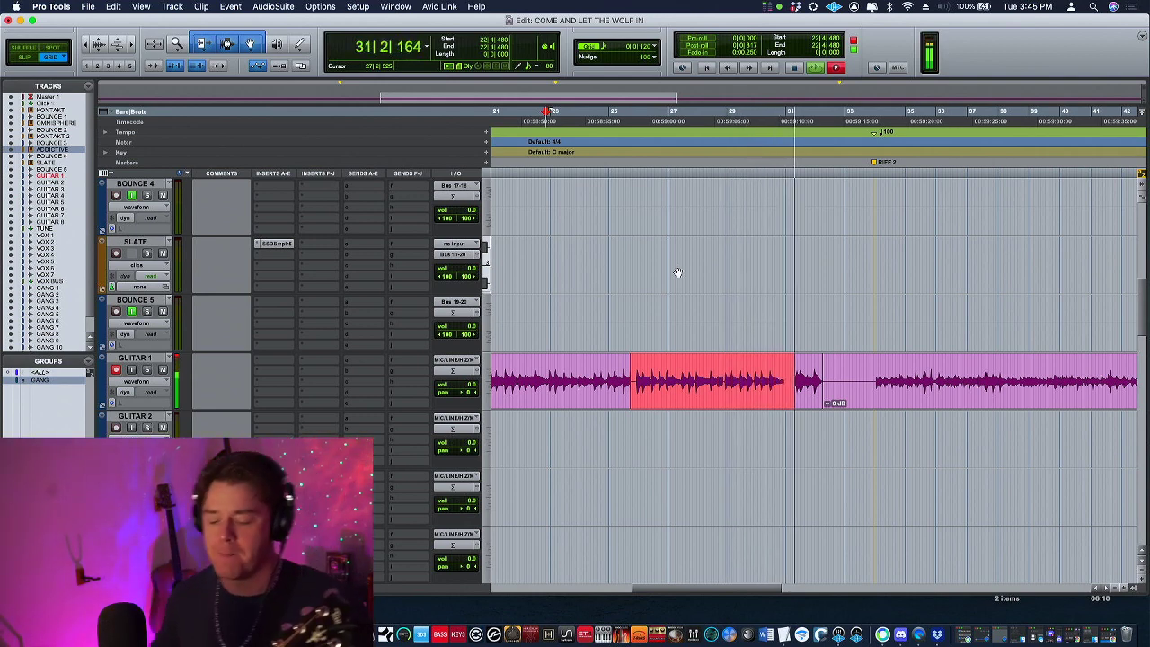
key(space)
Step: Fit the whole song in the timeline and set the CH1 tempo change to 106 BPM
key(space)
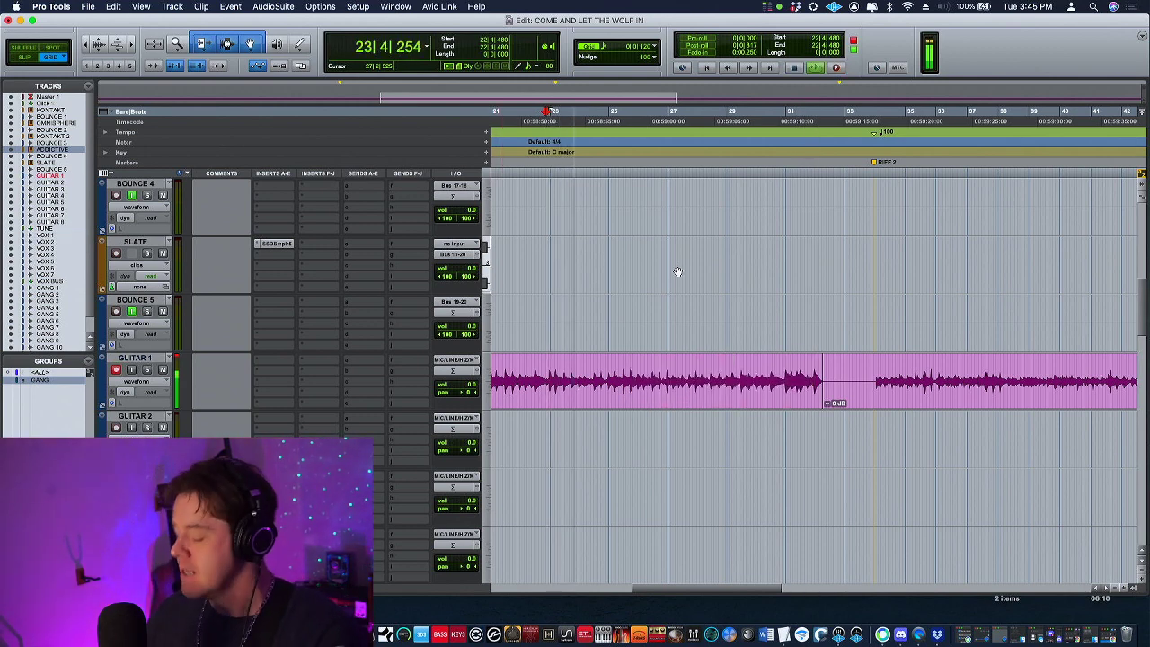
key(space)
key(alt+a)
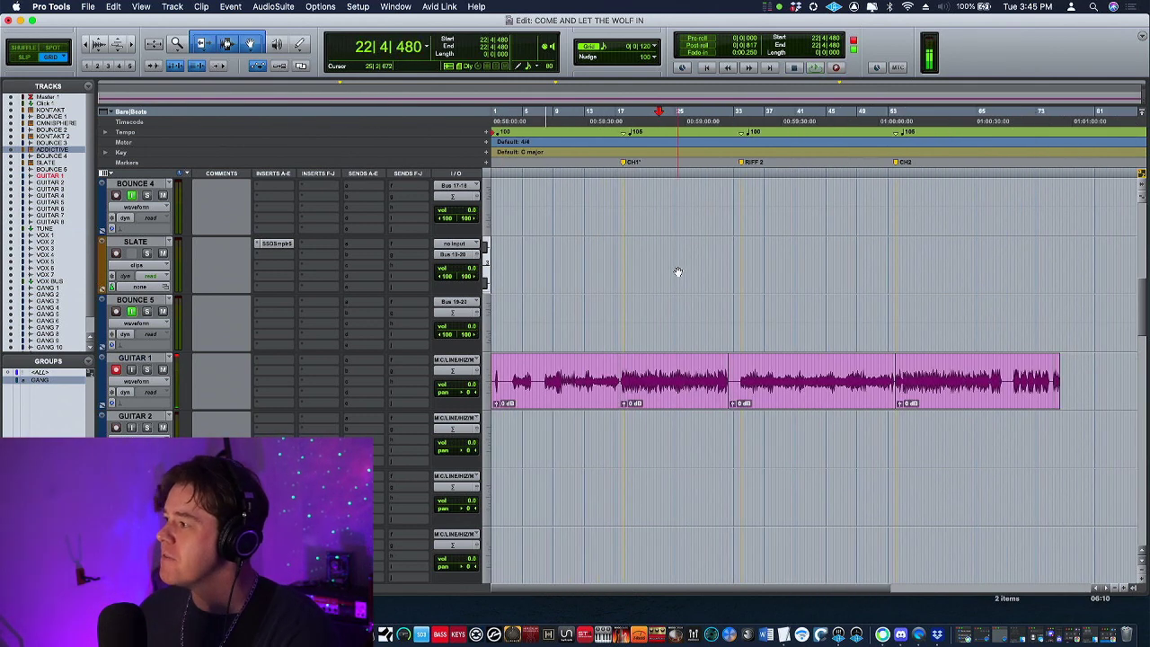
double_click(626, 135)
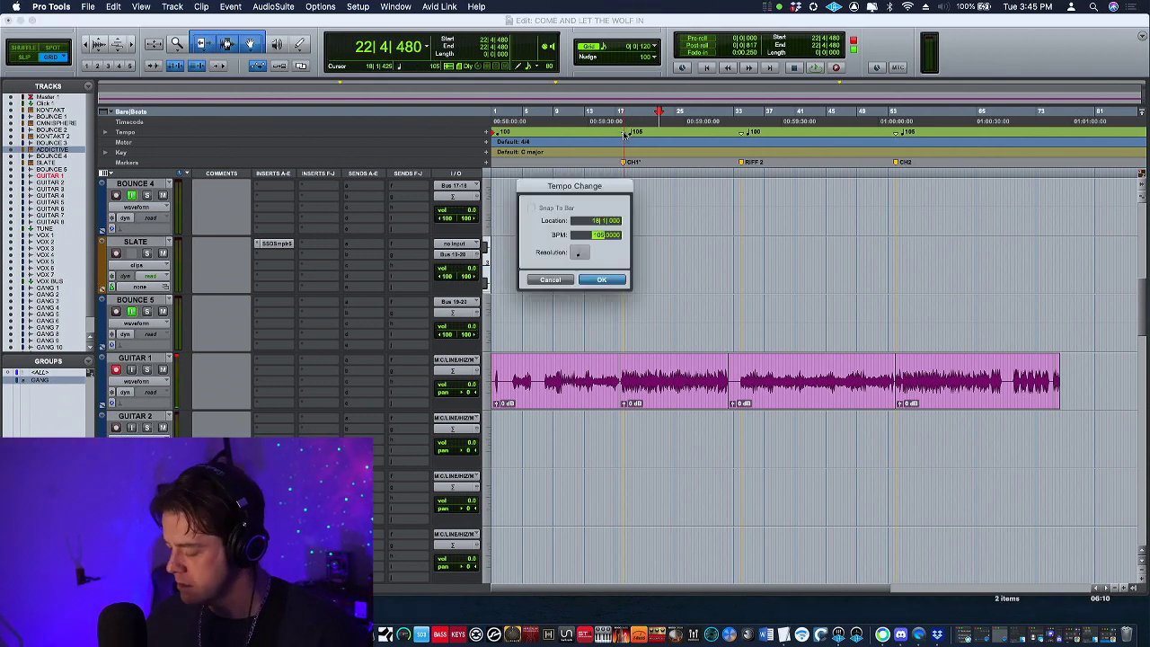
key(Return)
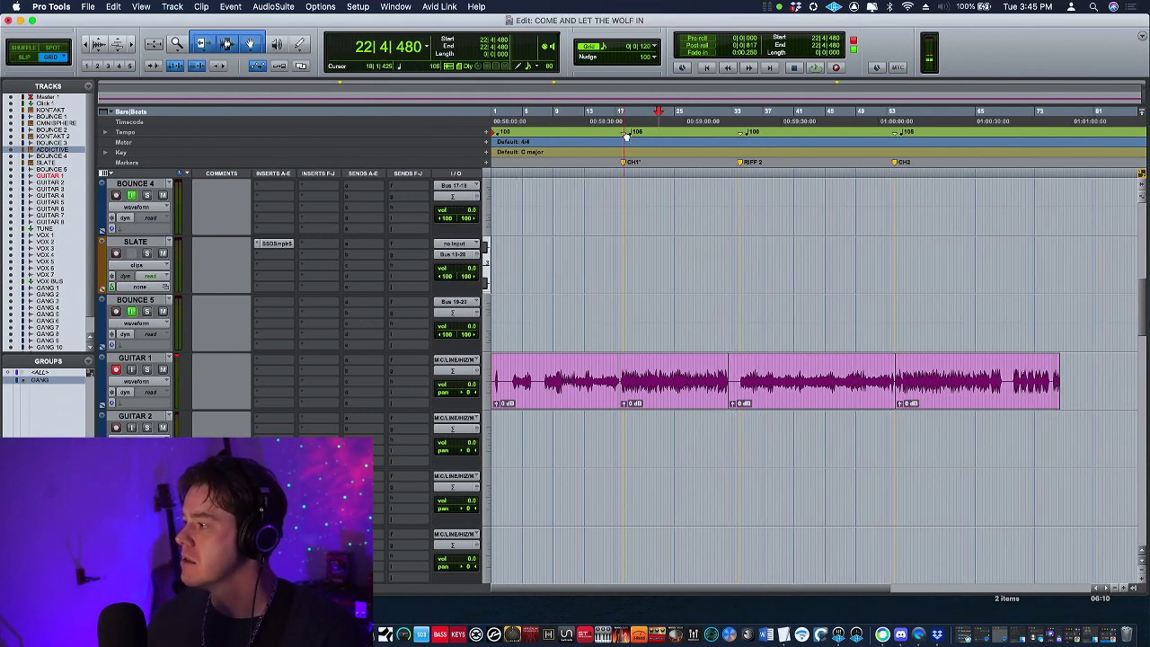
Step: Play from bar 16 and punch in GUITAR 1 just before CH1, recording to about bar 37
click(609, 251)
key(space)
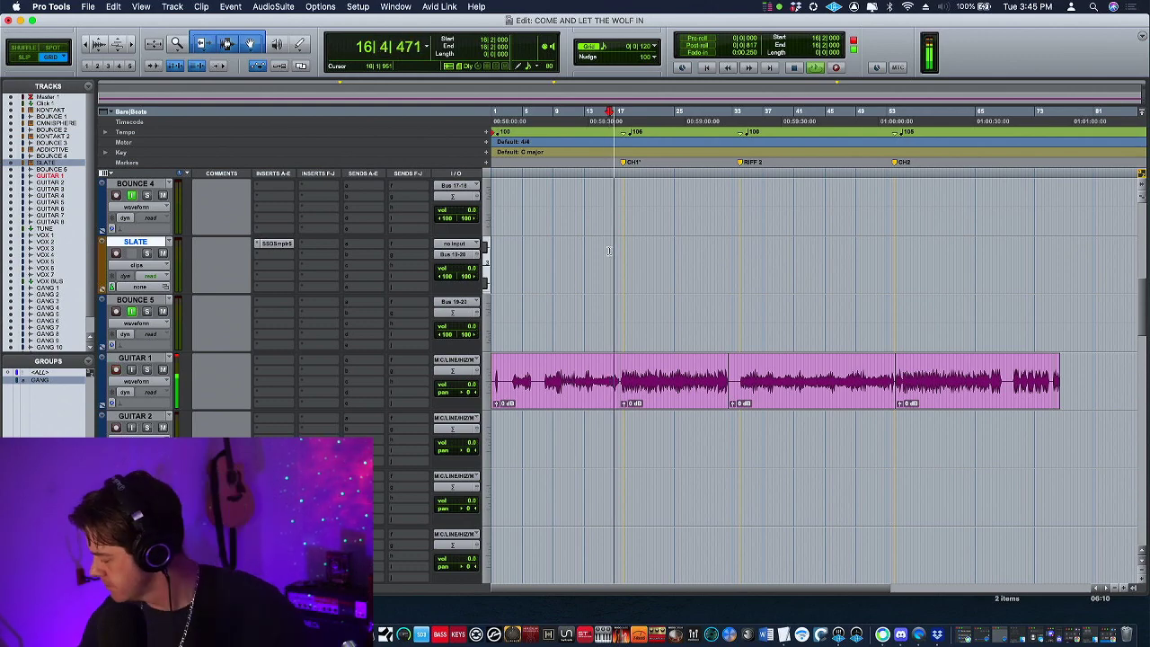
key(space)
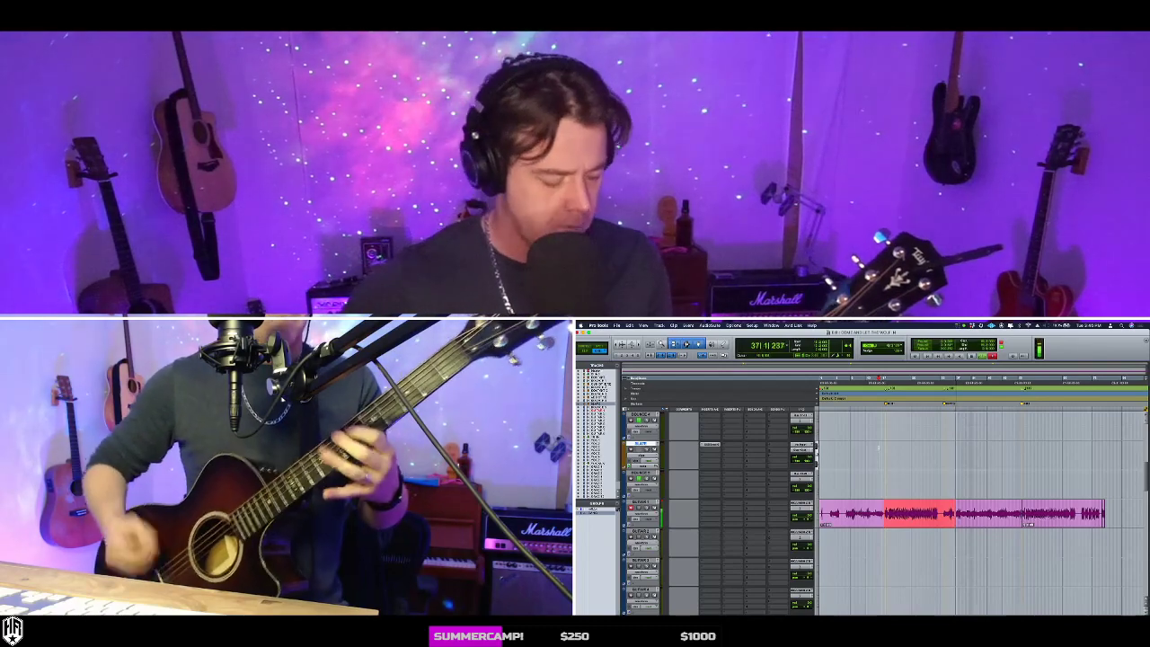
key(space)
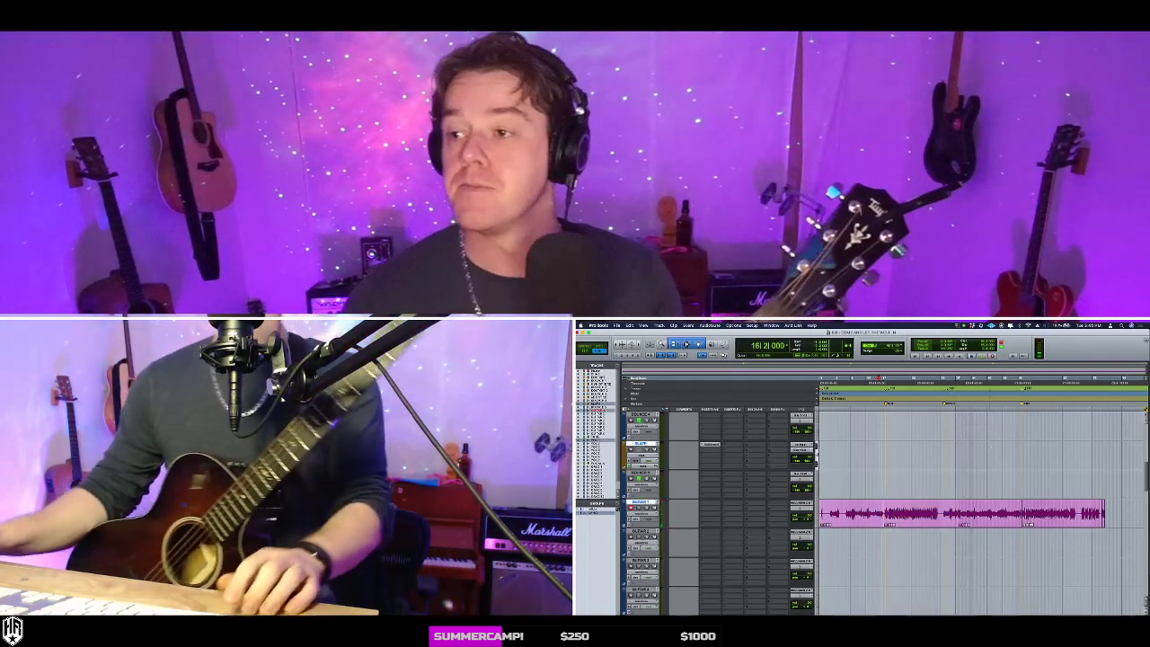
Step: Play back the GUITAR 1 take from about bar 11, leading into CH1, and bring the Click 1 track into view
click(860, 485)
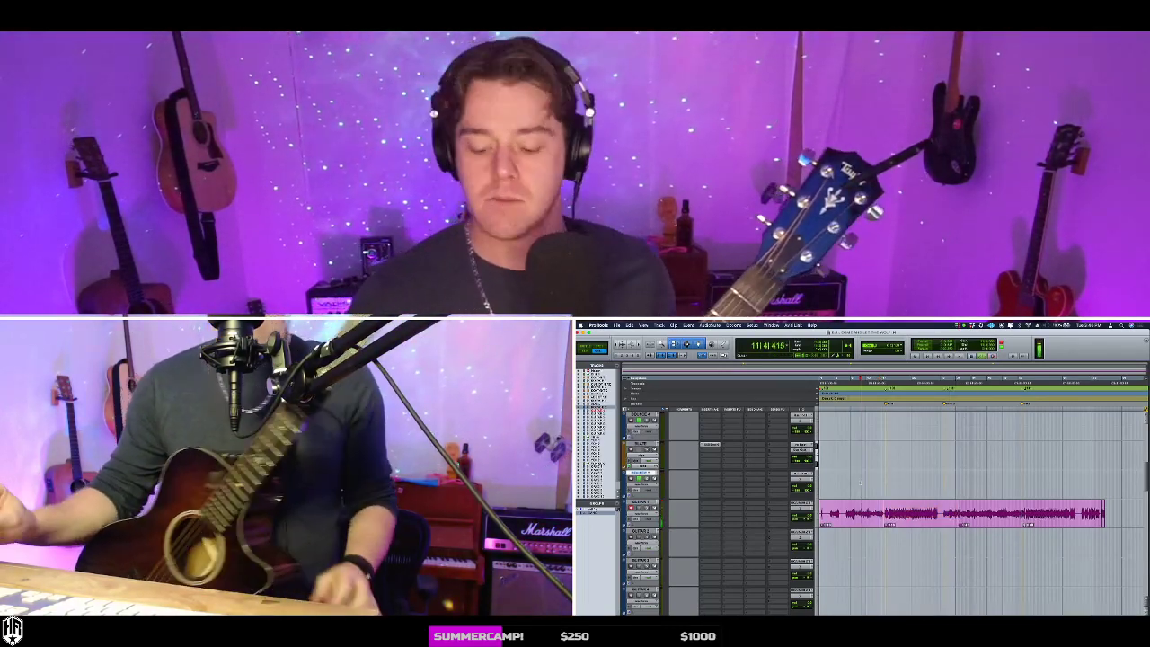
key(space)
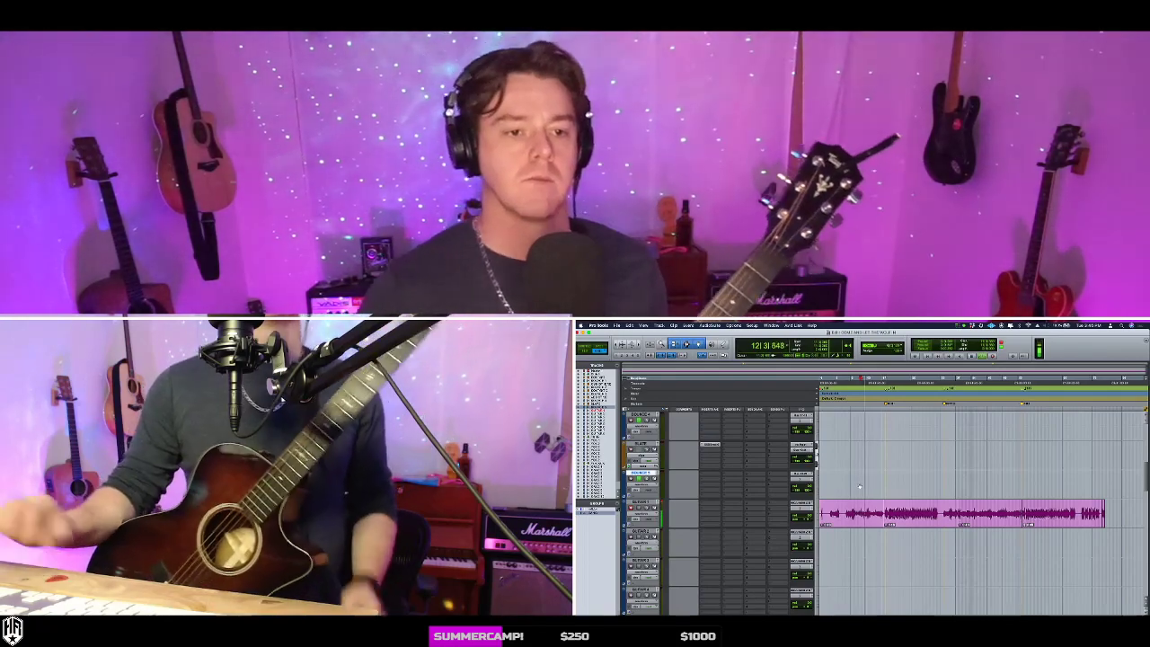
scroll(754, 487, up, 3)
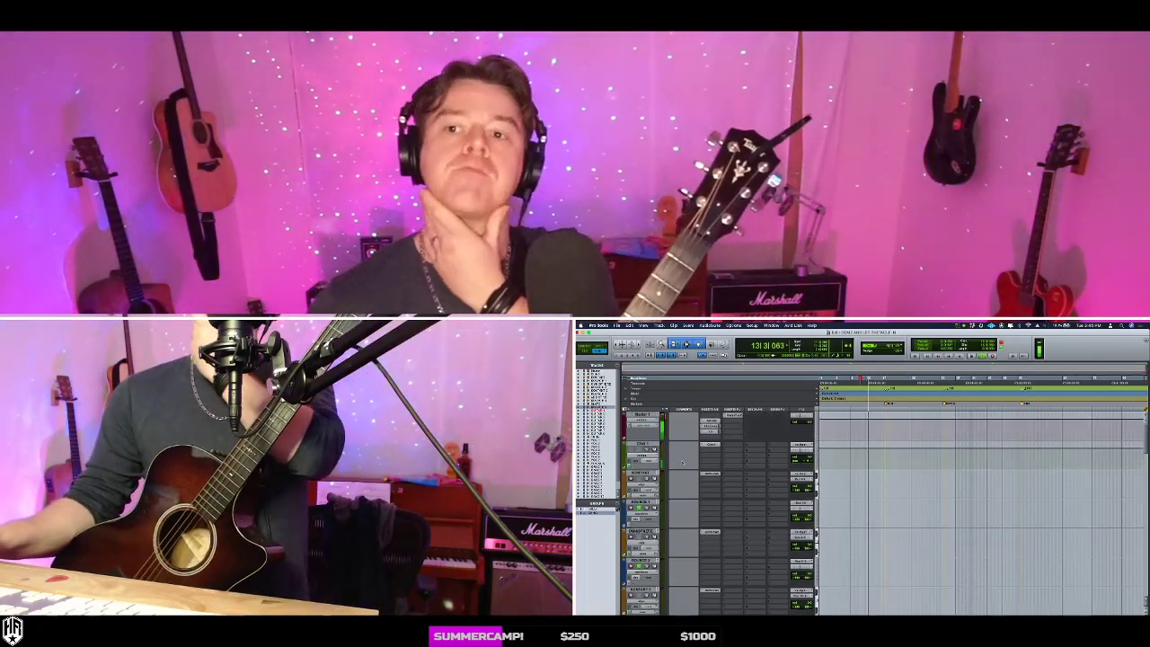